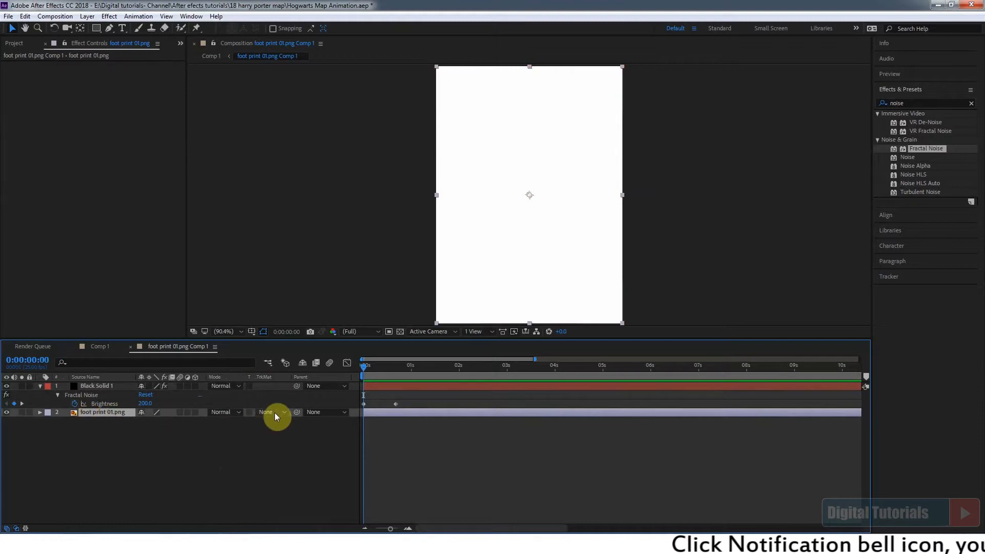
# Set the footprint layer's track matte to Luma Matte "Black Solid 1" and preview the animation
pyautogui.click(275, 412)
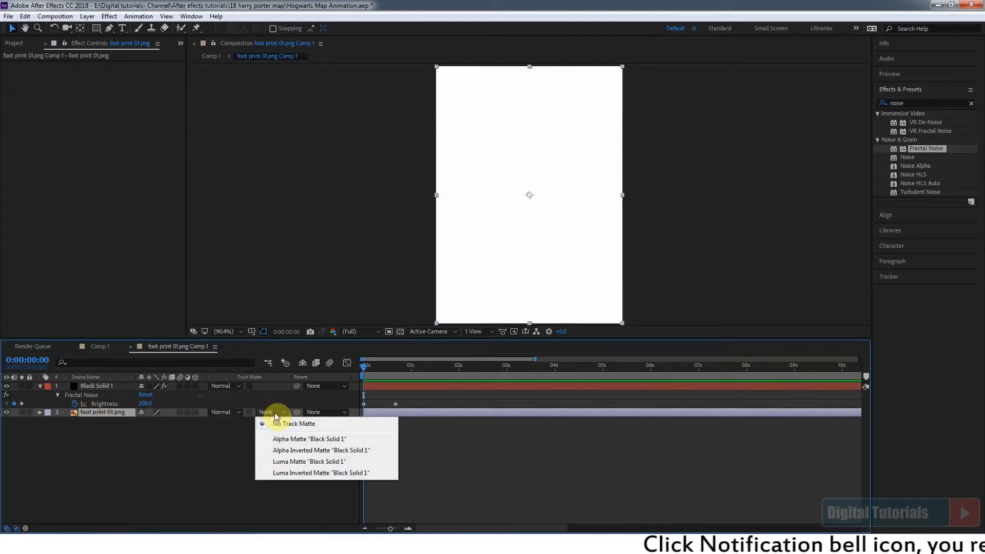
pyautogui.click(298, 461)
pyautogui.press('space')
pyautogui.press('space')
pyautogui.moveTo(378, 367)
pyautogui.mouseDown()
pyautogui.moveTo(362, 367)
pyautogui.moveTo(396, 369)
pyautogui.moveTo(364, 367)
pyautogui.mouseUp()
# Shift both Brightness keyframes of Black Solid 1 later so the pair spans about 1.6 to 2.3 seconds
pyautogui.moveTo(395, 404); pyautogui.dragTo(472, 405)
pyautogui.moveTo(377, 368); pyautogui.dragTo(390, 372)
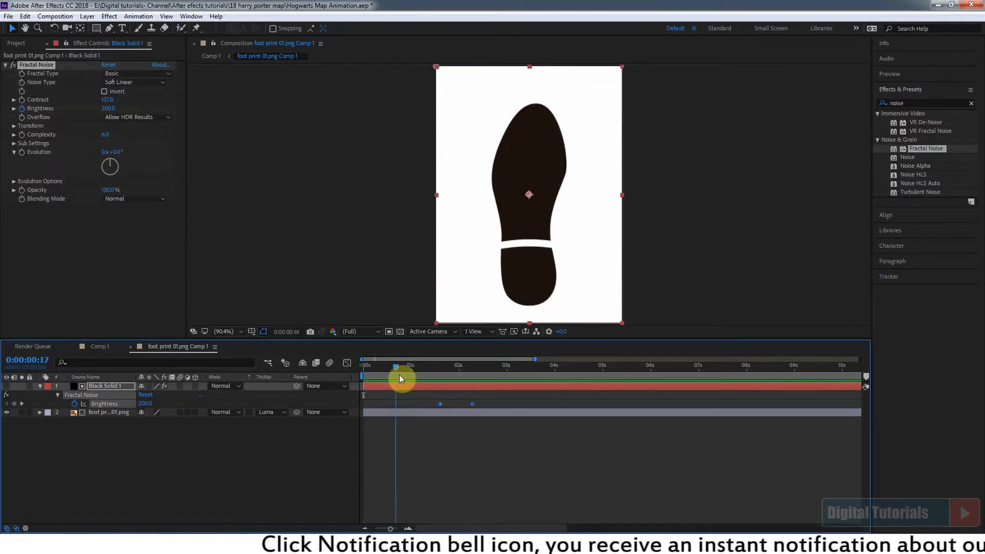
pyautogui.moveTo(451, 382); pyautogui.dragTo(394, 388)
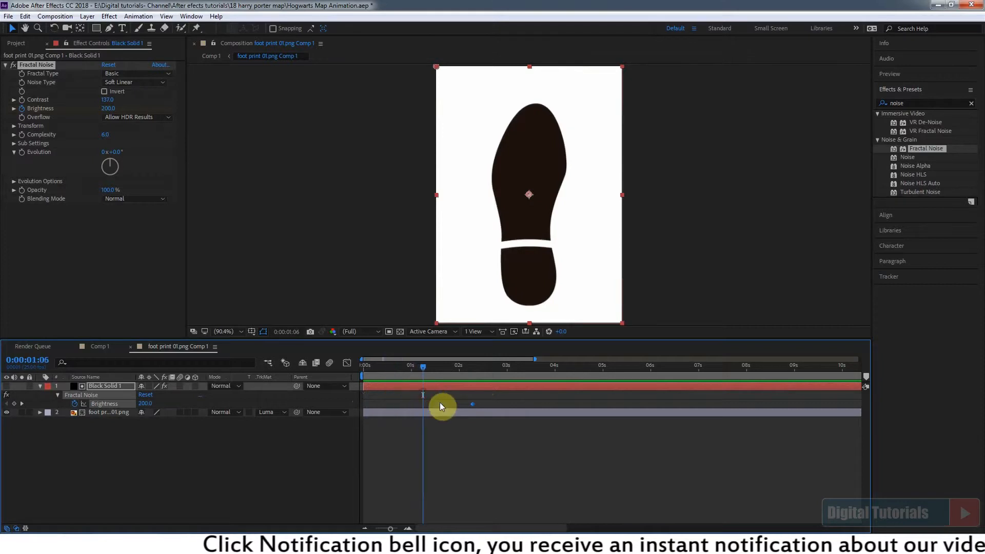
# Copy the two Brightness keyframes to the composition start and reverse their order, so brightness goes from -200 to 200
pyautogui.hotkey('ctrl', 'c')
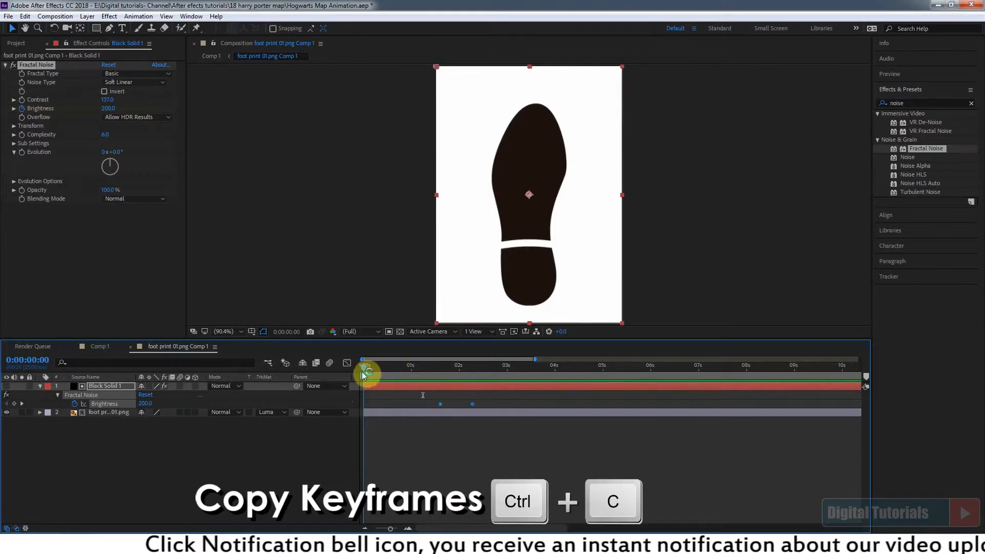
pyautogui.hotkey('ctrl', 'v')
pyautogui.click(377, 404)
pyautogui.moveTo(366, 403); pyautogui.dragTo(393, 405)
pyautogui.press('space')
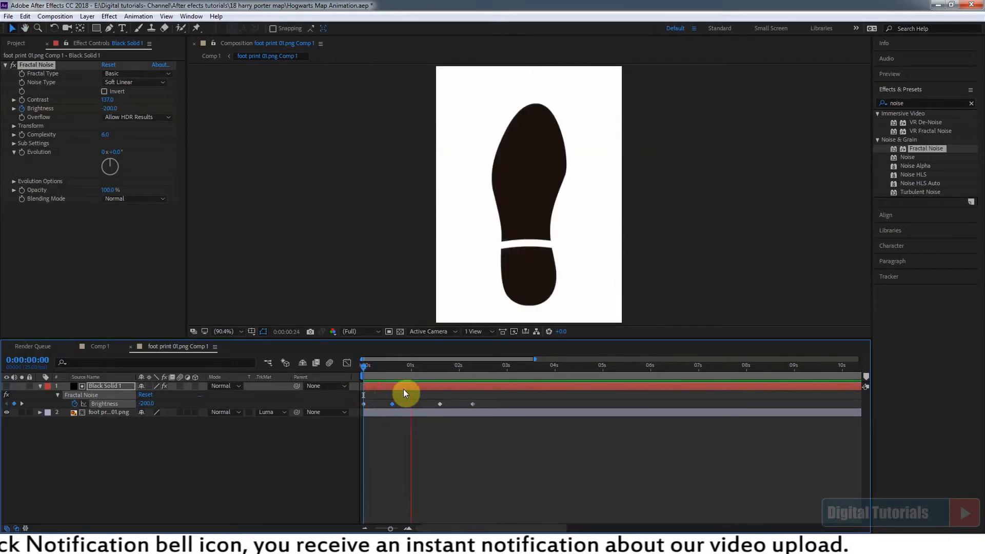
pyautogui.press('space')
# Retime the last three Brightness keyframes to about 0.7, 1.4 and 2 seconds, previewing the fade
pyautogui.moveTo(393, 403); pyautogui.dragTo(399, 403)
pyautogui.click(358, 372)
pyautogui.press('space')
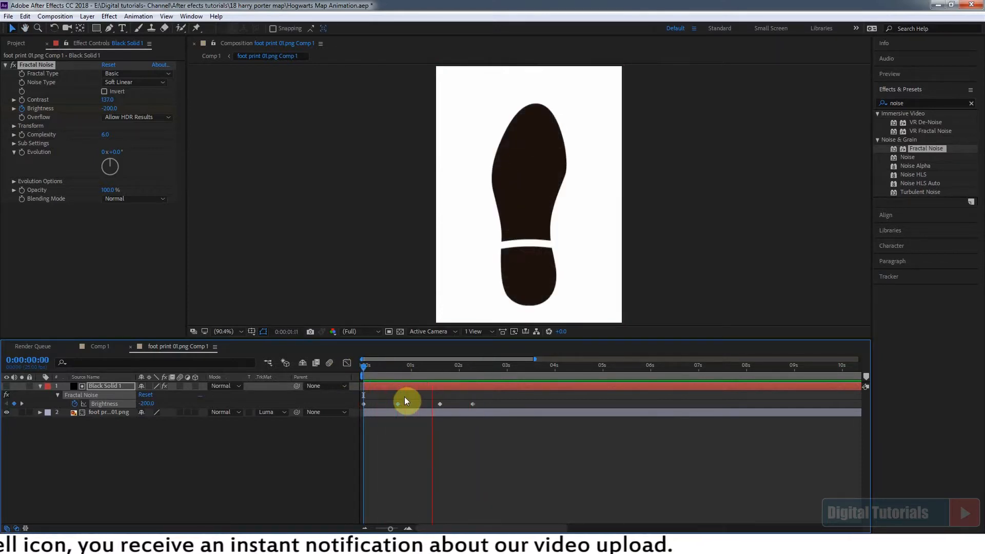
pyautogui.moveTo(398, 404); pyautogui.dragTo(402, 403)
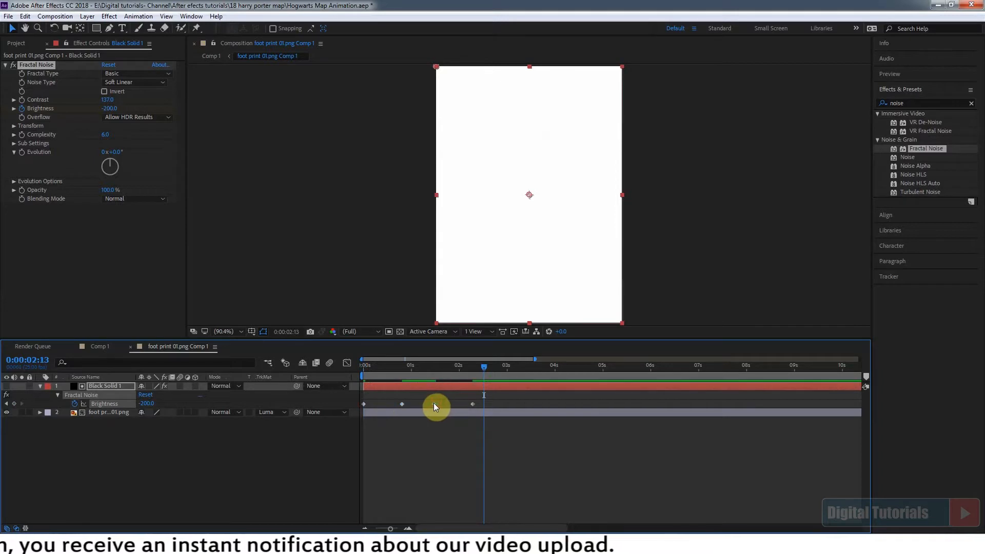
pyautogui.moveTo(472, 404); pyautogui.dragTo(464, 403)
pyautogui.moveTo(401, 403); pyautogui.dragTo(433, 404)
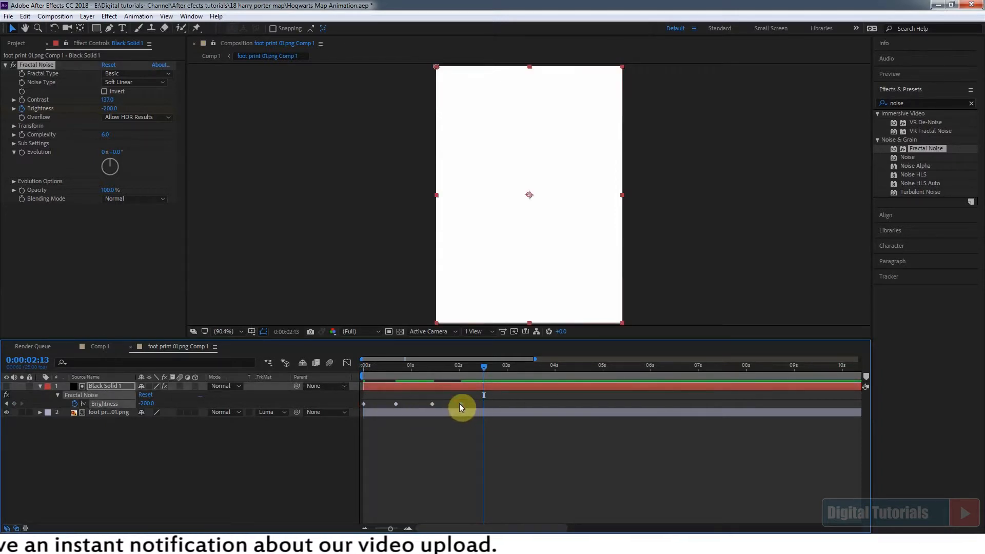
pyautogui.press('space')
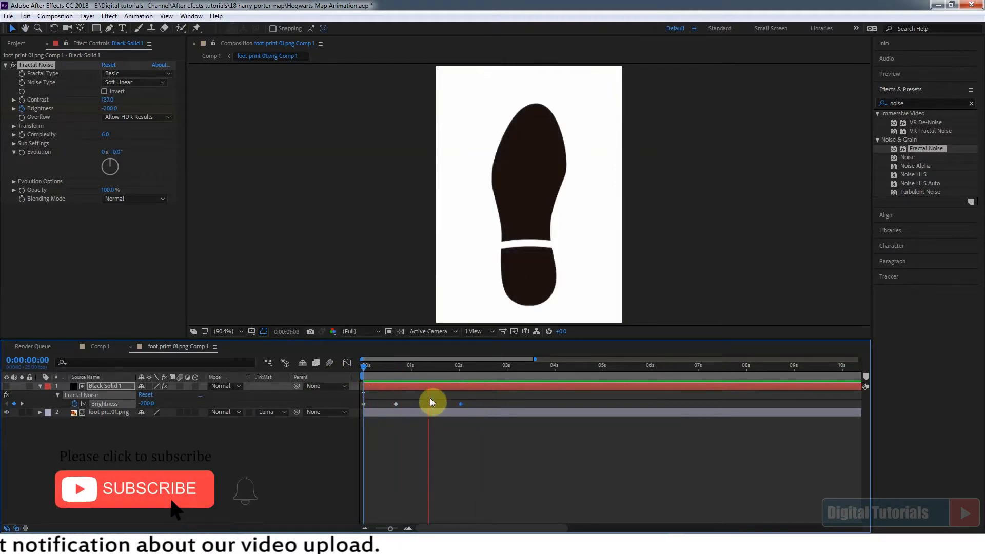
pyautogui.press('space')
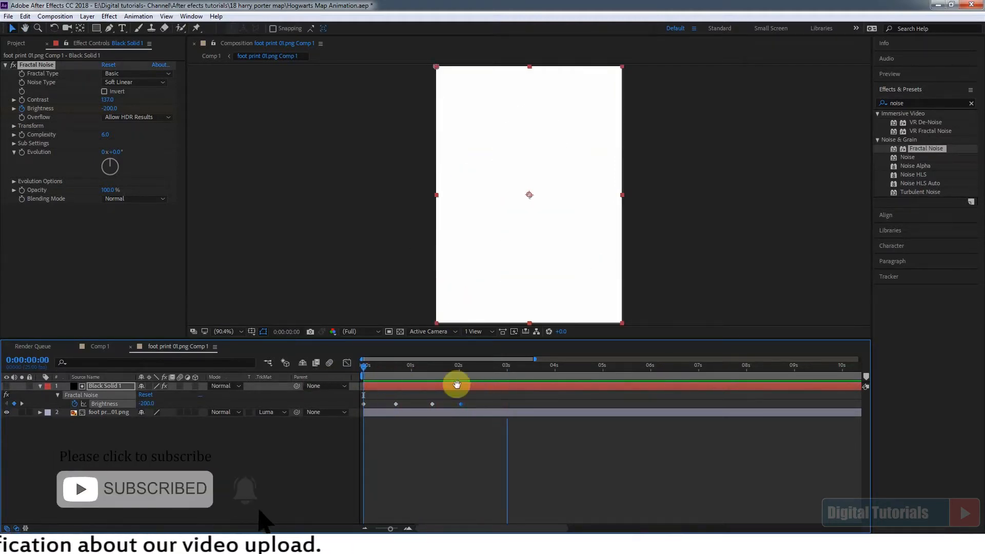
pyautogui.press('space')
# Shorten the footprint composition's work area to end at about 2.4 seconds and preview it
pyautogui.moveTo(420, 368); pyautogui.dragTo(470, 386)
pyautogui.moveTo(393, 529); pyautogui.dragTo(362, 531)
pyautogui.moveTo(861, 377); pyautogui.dragTo(405, 380)
pyautogui.press('space')
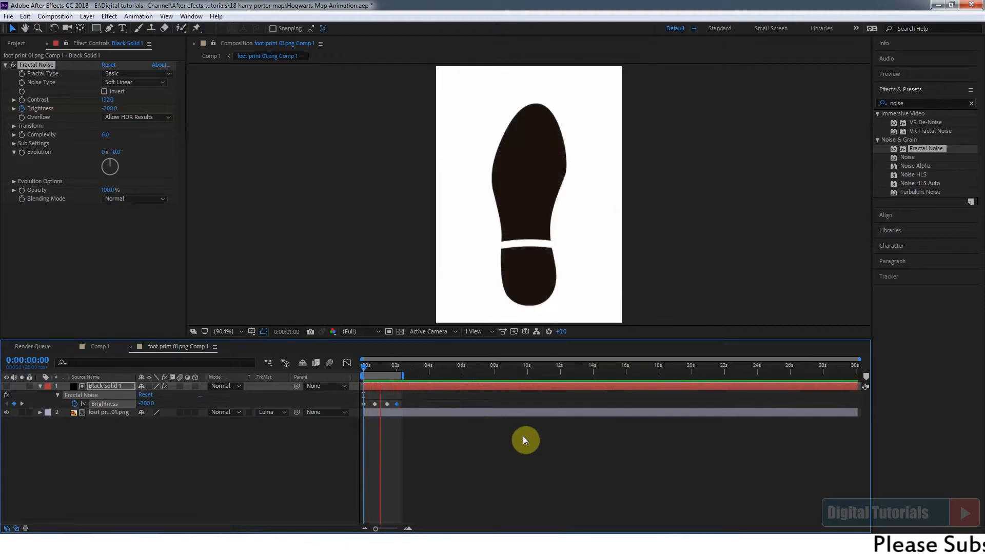
pyautogui.click(426, 463)
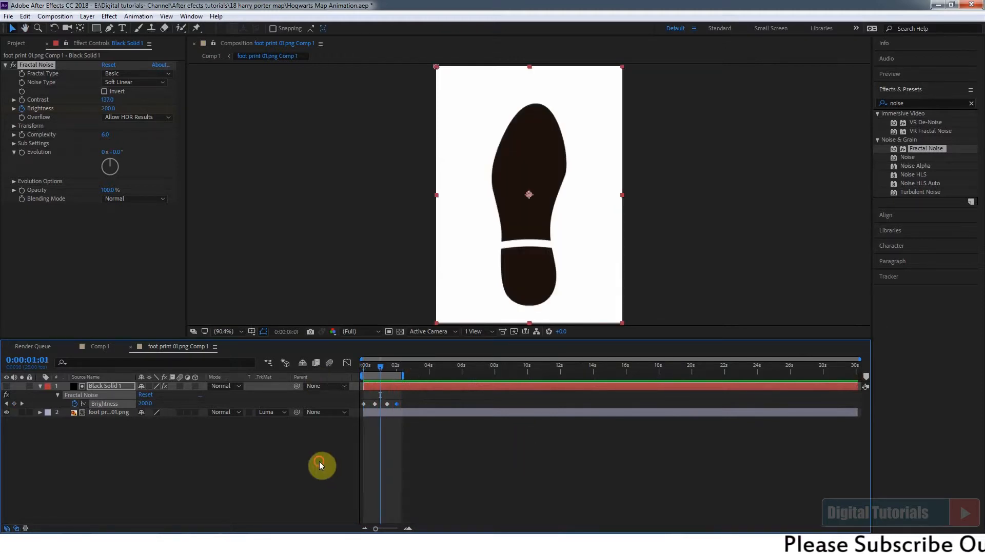
# In Comp 1, split the footprint layer at 0:00:02:03 and delete the part after the split
pyautogui.click(98, 347)
pyautogui.press('space')
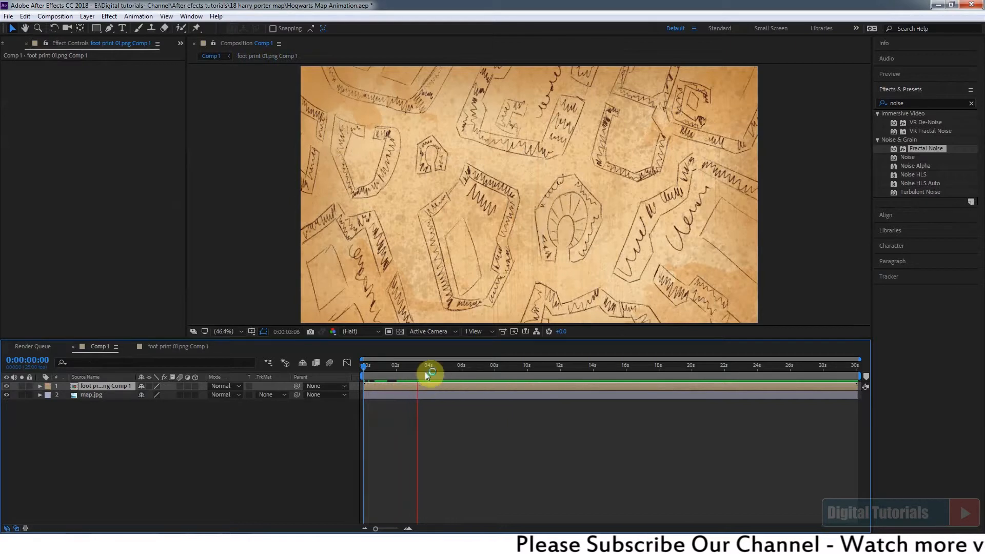
pyautogui.click(399, 372)
pyautogui.moveTo(399, 372); pyautogui.dragTo(363, 373)
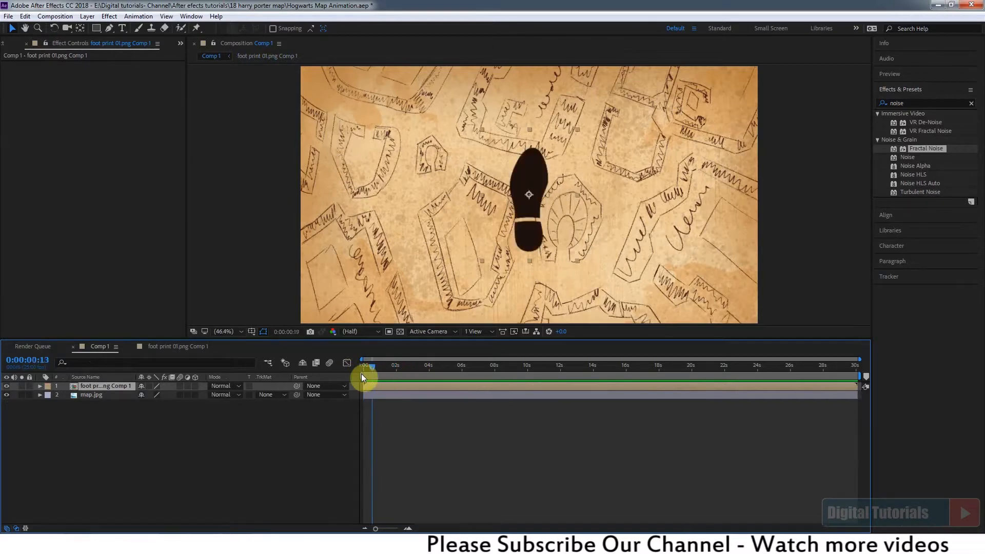
pyautogui.moveTo(376, 528); pyautogui.dragTo(399, 528)
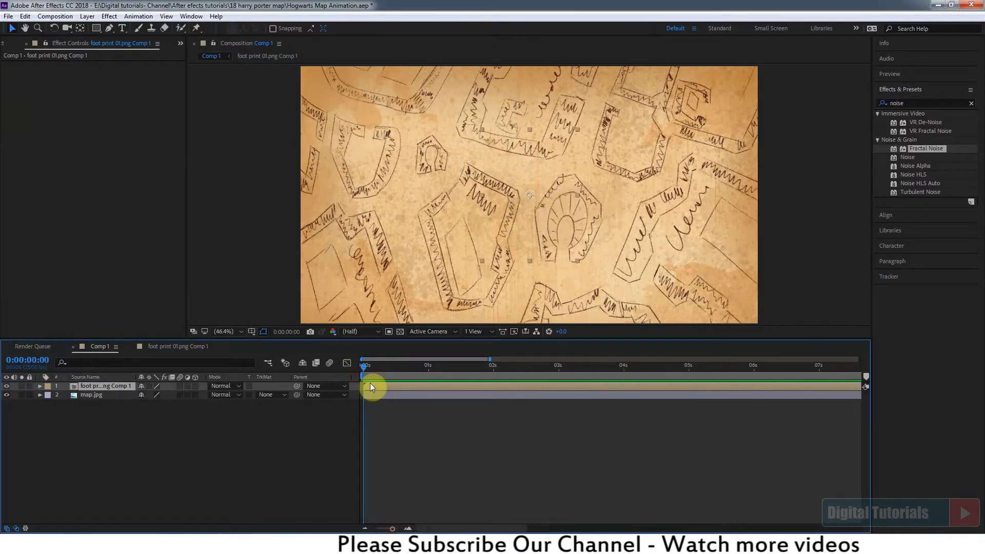
pyautogui.press('space')
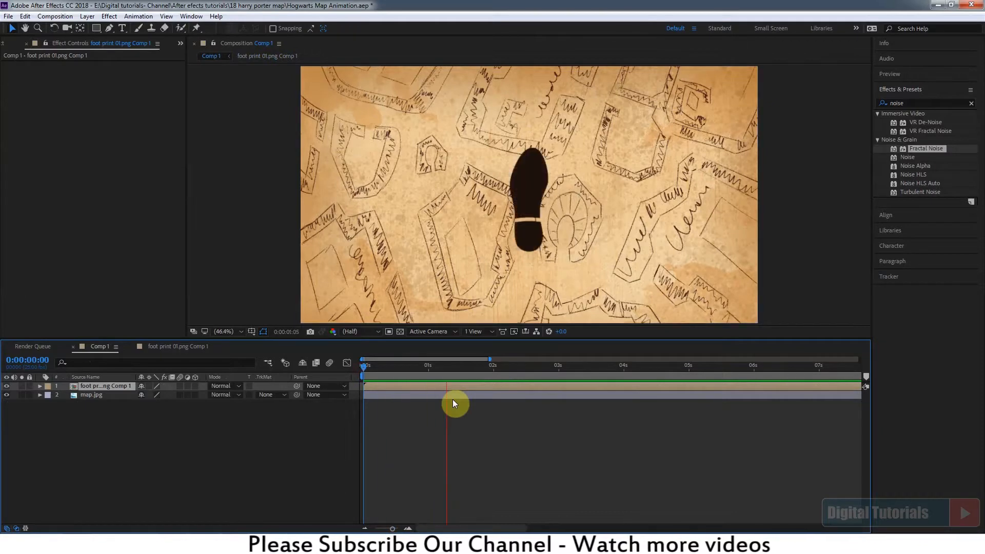
pyautogui.moveTo(510, 368)
pyautogui.mouseDown()
pyautogui.moveTo(349, 368)
pyautogui.moveTo(500, 385)
pyautogui.mouseUp()
pyautogui.hotkey('ctrl', 'shift', 'd')
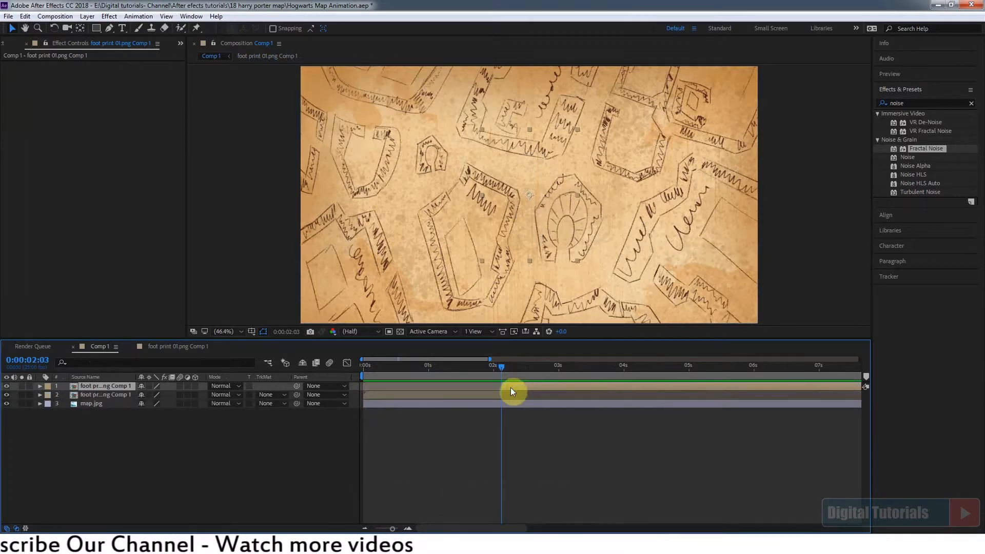
pyautogui.press('Delete')
pyautogui.moveTo(387, 367); pyautogui.dragTo(472, 367)
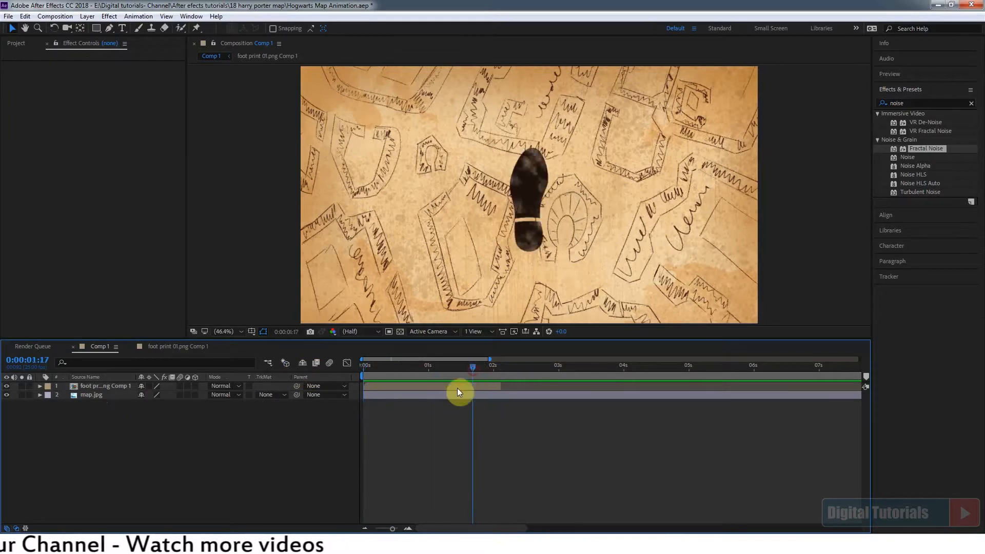
# Make the footprint layer 3D and show its Transform properties
pyautogui.click(452, 386)
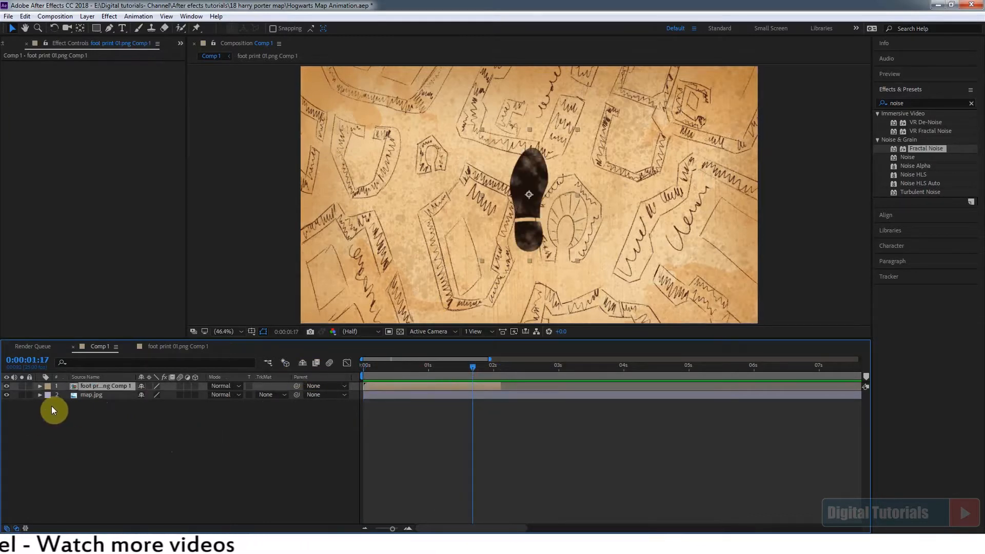
pyautogui.click(39, 387)
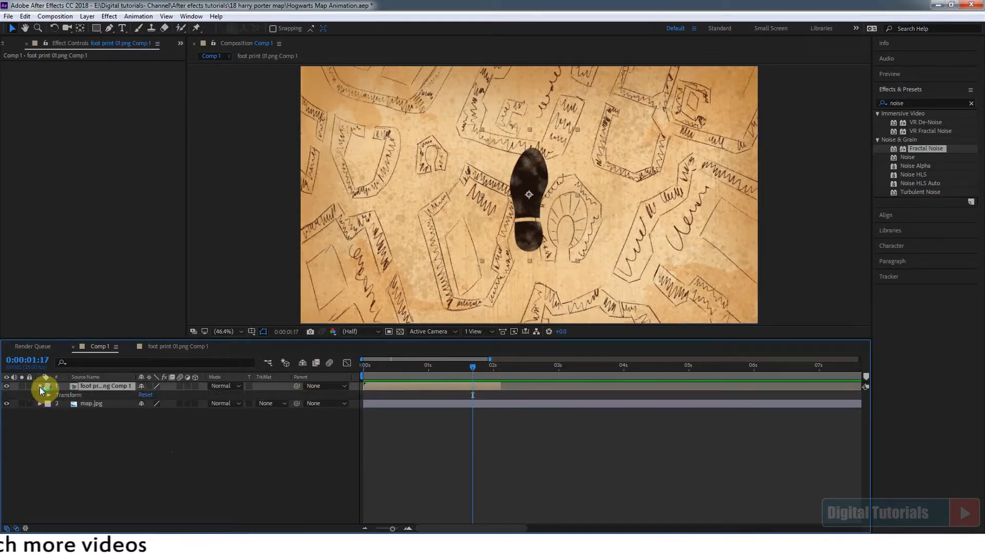
pyautogui.click(195, 386)
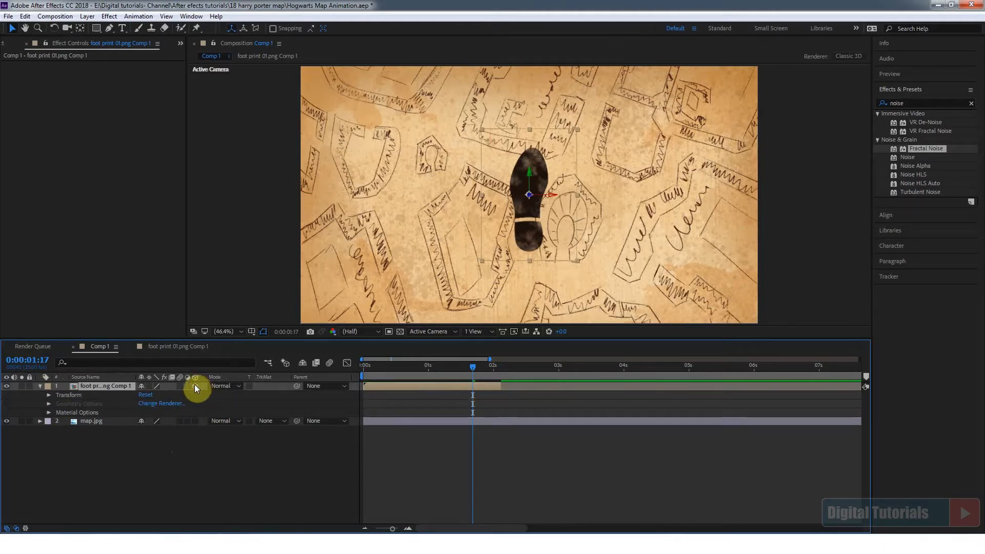
pyautogui.click(48, 396)
pyautogui.moveTo(420, 339); pyautogui.dragTo(420, 313)
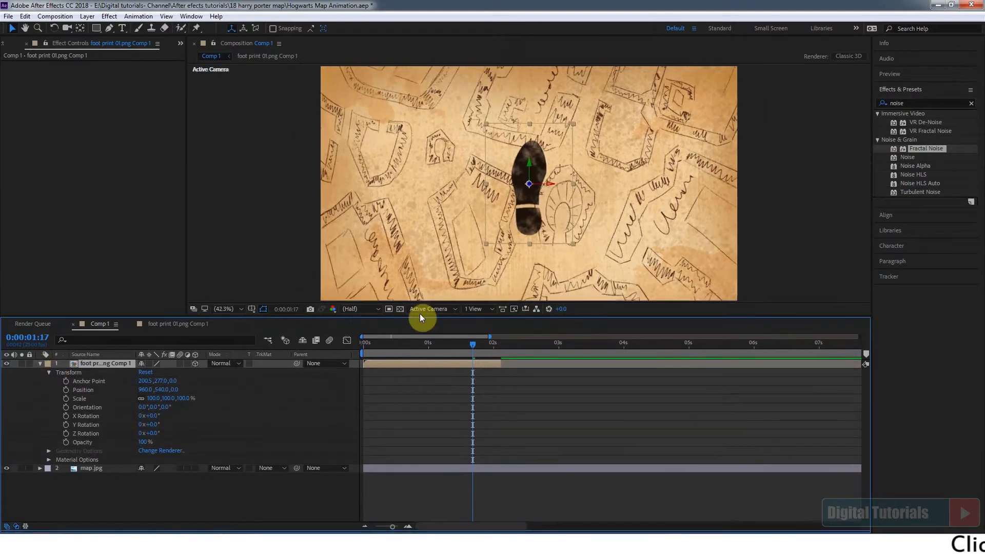
# Scale the footprint layer to 10% while viewing it at 0:00:00:15
pyautogui.click(446, 379)
pyautogui.moveTo(396, 343); pyautogui.dragTo(402, 343)
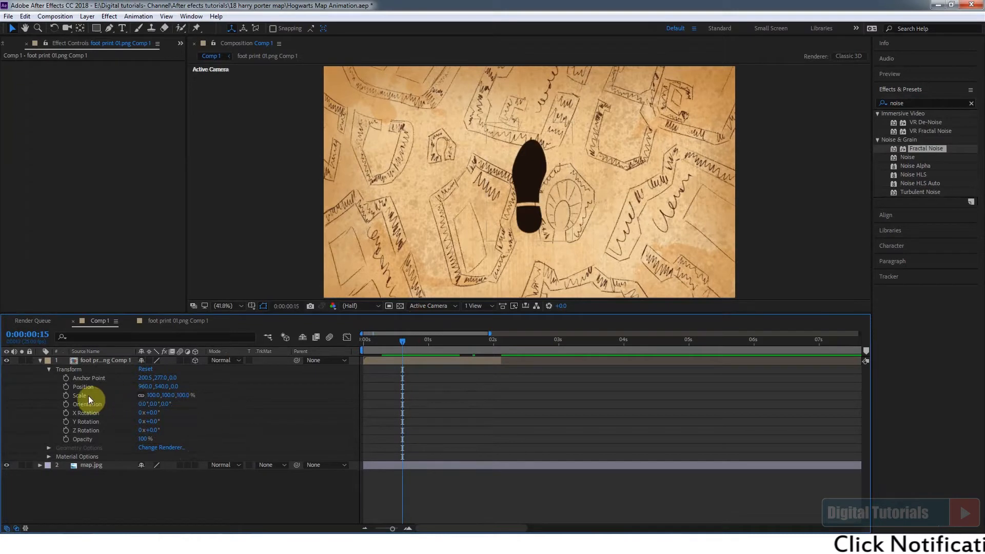
pyautogui.click(109, 361)
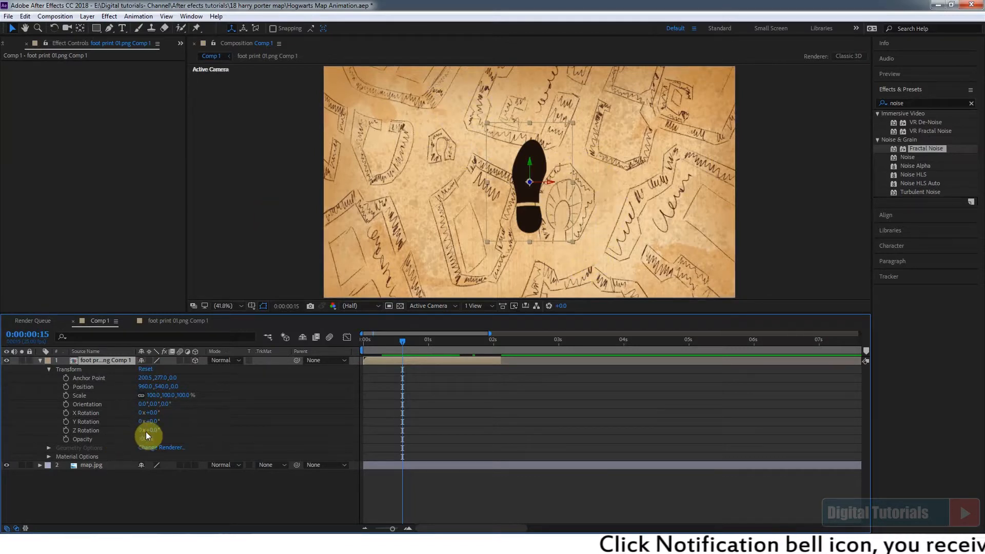
pyautogui.moveTo(185, 401); pyautogui.dragTo(175, 402)
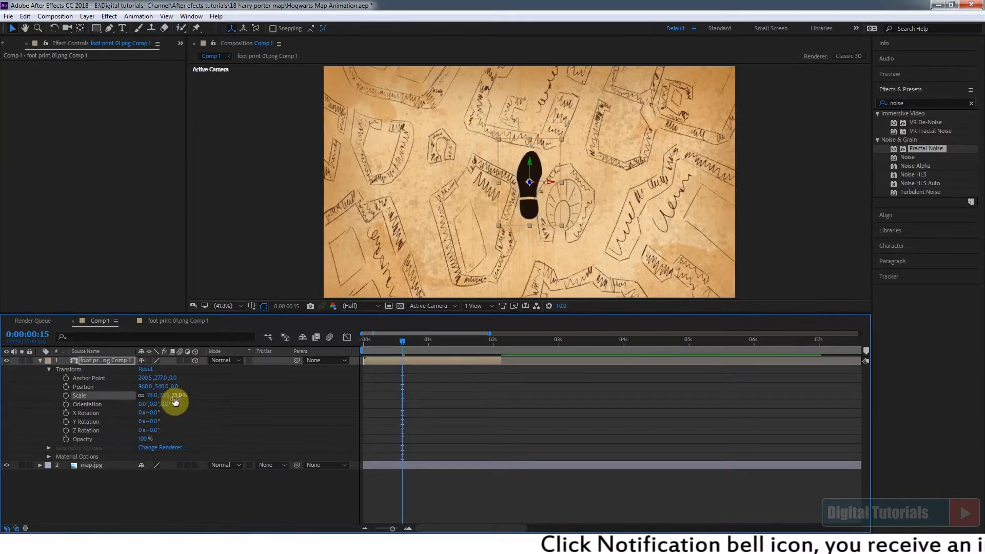
pyautogui.press('Return')
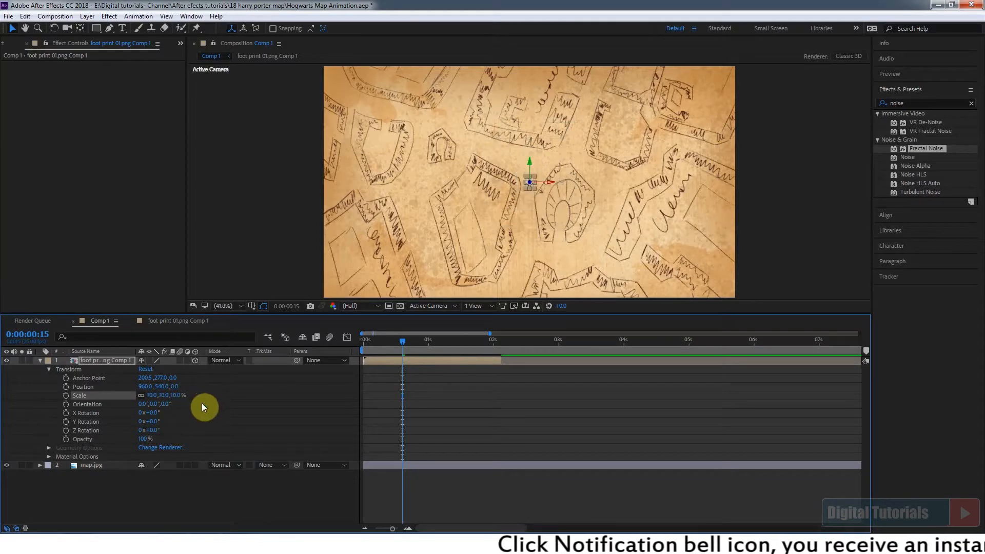
pyautogui.click(245, 520)
# Move the footprint to about 658, 95 near the map's upper edge and set its Z Rotation to -153°
pyautogui.click(529, 186)
pyautogui.scroll(3, 532, 187)
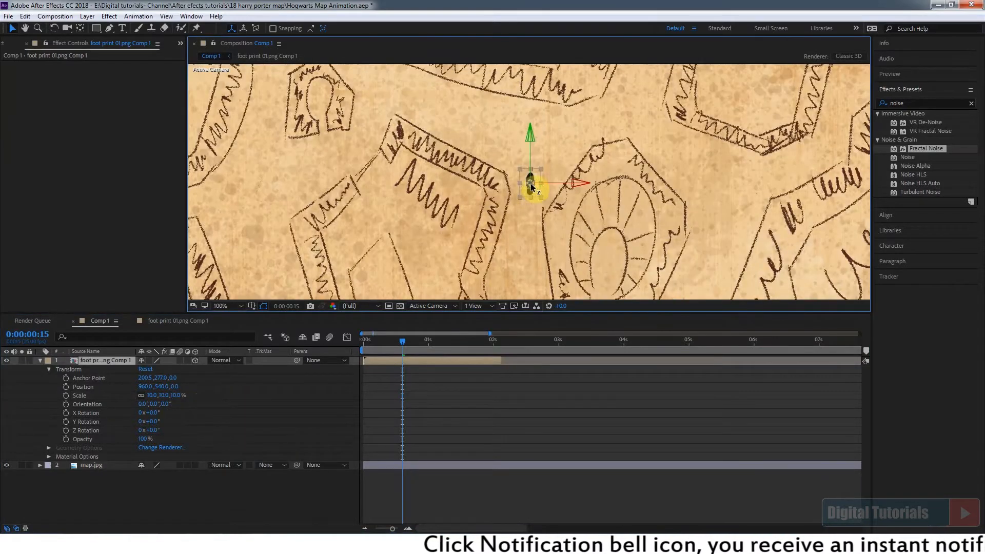
pyautogui.moveTo(460, 155); pyautogui.dragTo(474, 267)
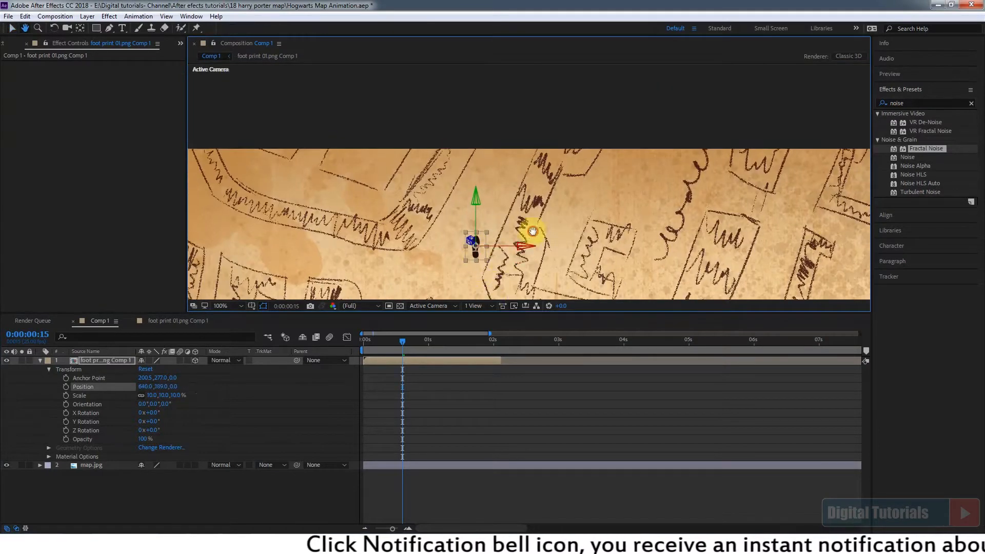
pyautogui.moveTo(532, 231); pyautogui.dragTo(525, 188)
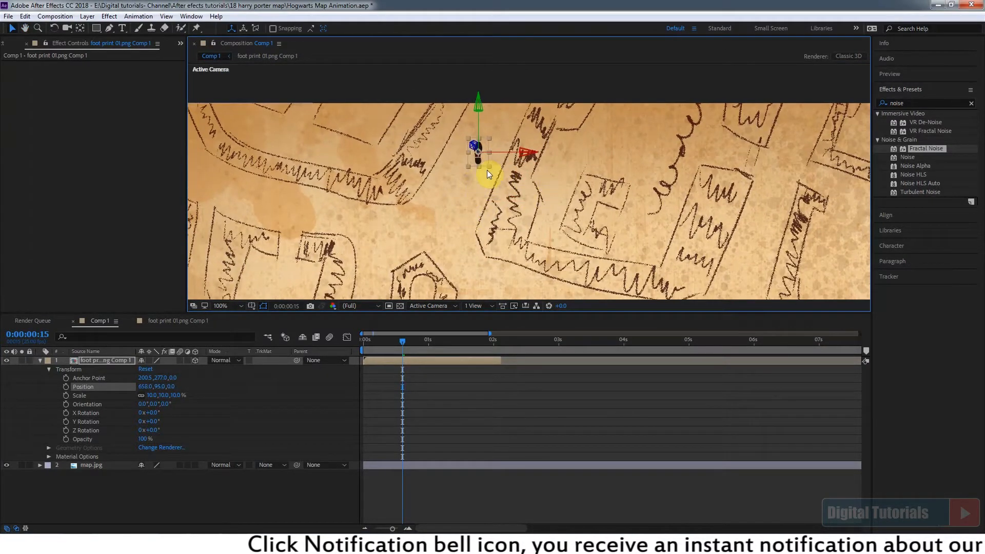
pyautogui.moveTo(155, 431)
pyautogui.mouseDown()
pyautogui.moveTo(146, 426)
pyautogui.moveTo(105, 457)
pyautogui.moveTo(153, 424)
pyautogui.mouseUp()
pyautogui.click(435, 177)
pyautogui.moveTo(474, 156); pyautogui.dragTo(486, 145)
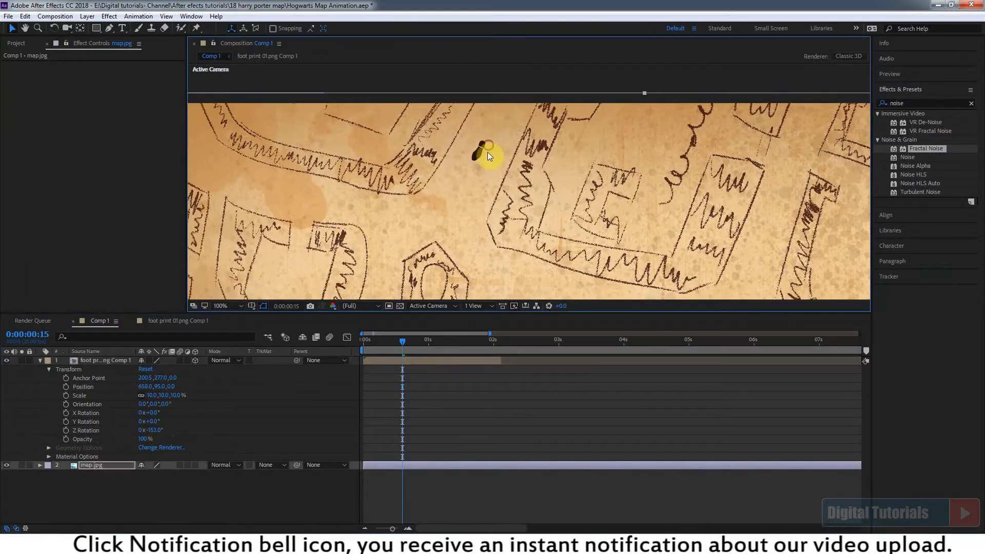
pyautogui.hotkey('ctrl', 'z')
# Move the footprint layer to about 701, 41 on the map, set its scale to 8%, and check its fade-in
pyautogui.click(93, 360)
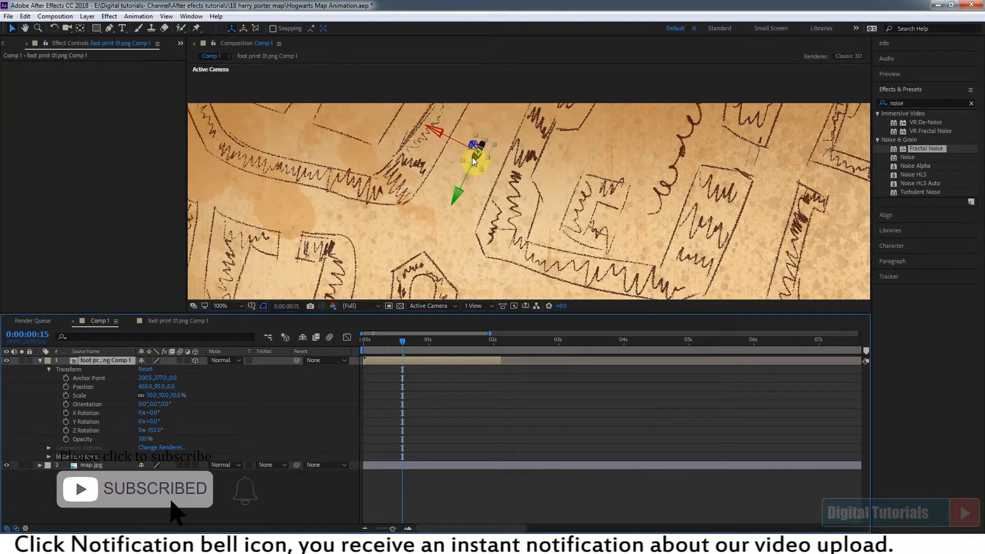
pyautogui.moveTo(475, 161); pyautogui.dragTo(484, 149)
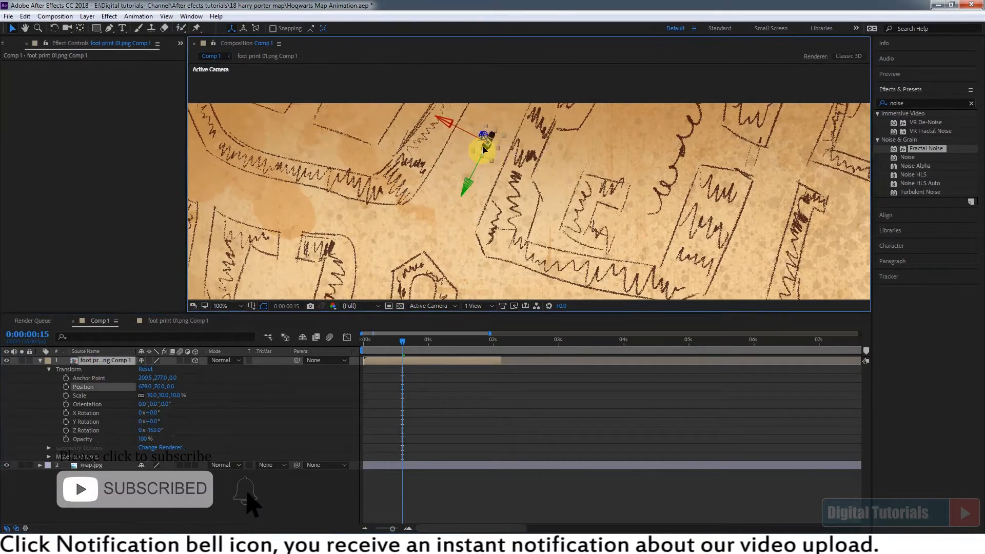
pyautogui.click(177, 395)
pyautogui.write('8')
pyautogui.press('Return')
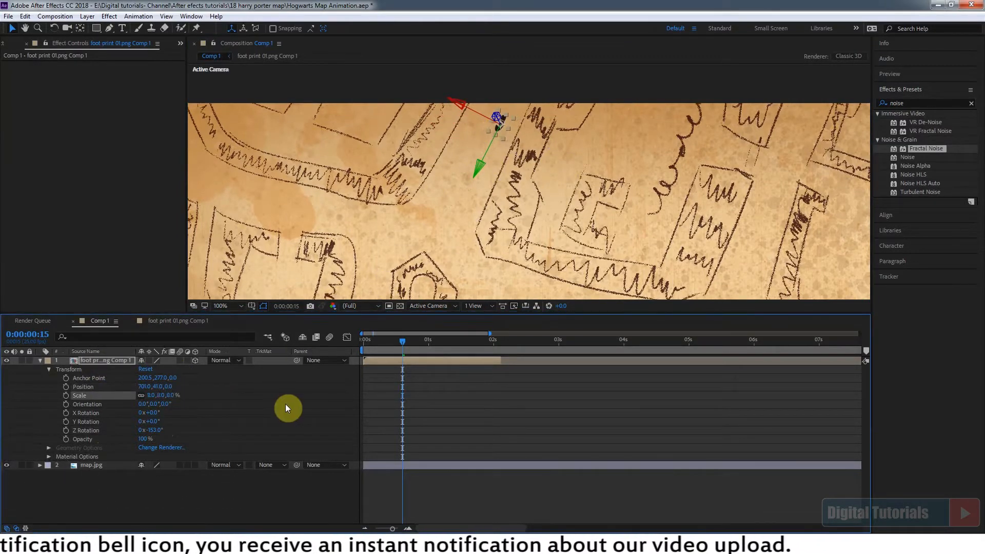
pyautogui.click(282, 510)
pyautogui.click(500, 131)
pyautogui.moveTo(403, 354); pyautogui.dragTo(359, 344)
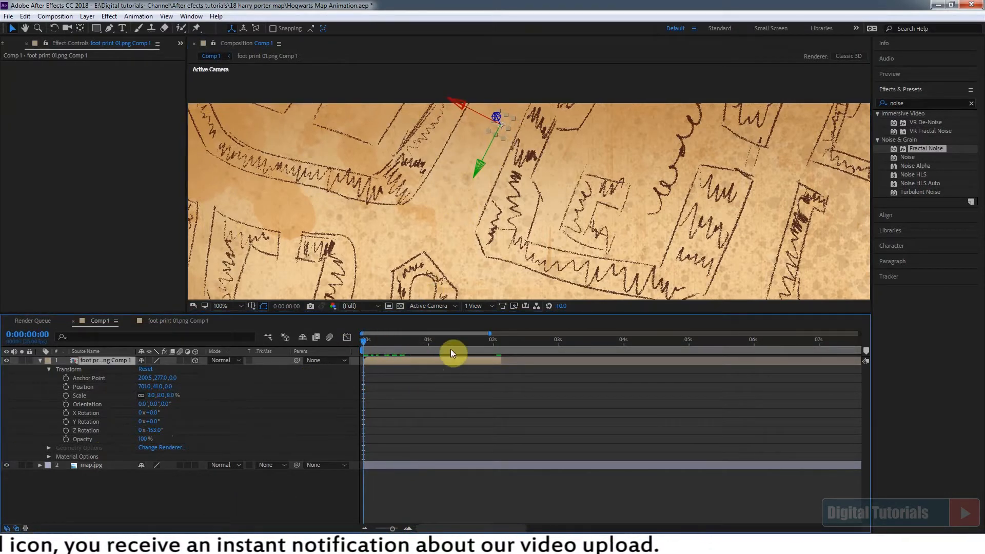
pyautogui.click(394, 342)
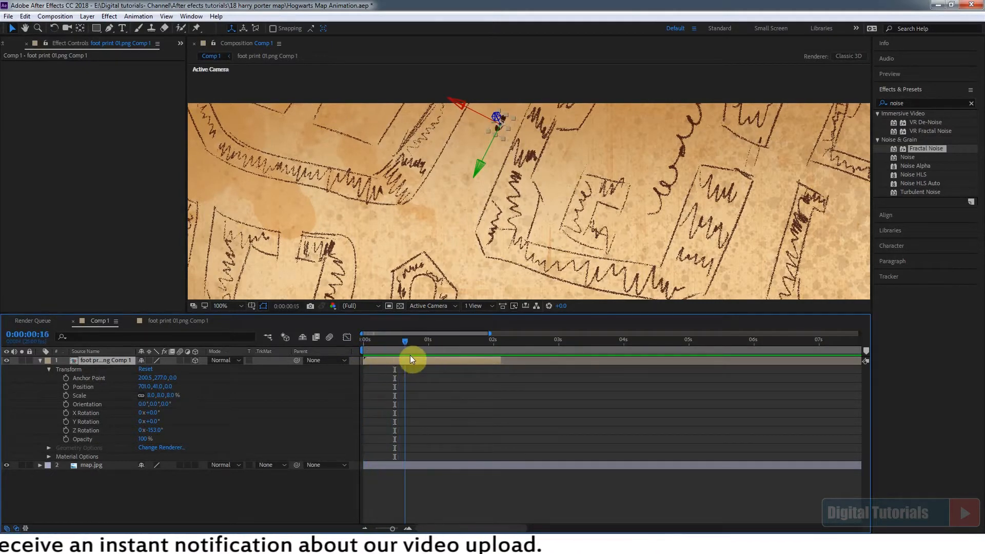
# Shift the later Brightness keyframes slightly earlier in the foot print 01.png Comp 1 composition and preview the footprint's fade
pyautogui.press('space')
pyautogui.press('space')
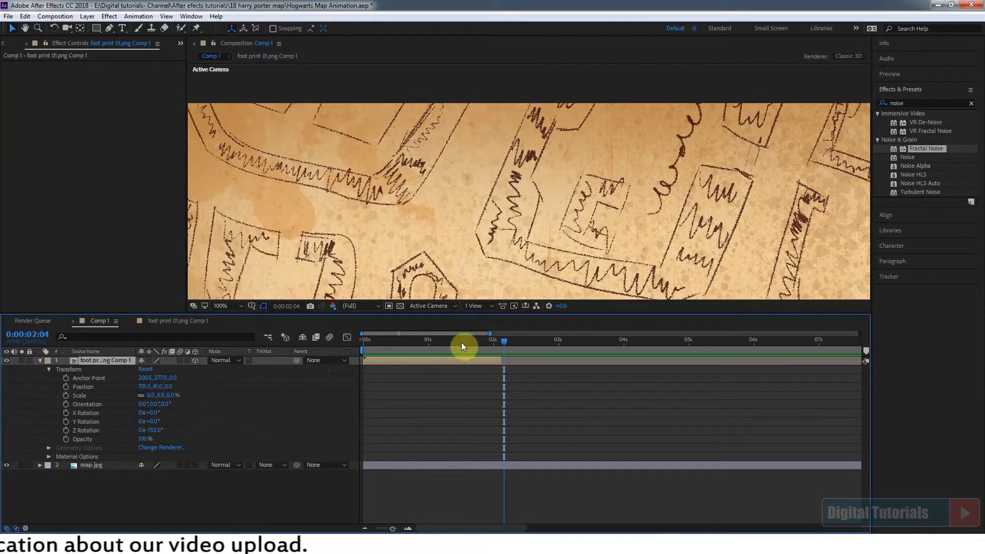
pyautogui.click(195, 321)
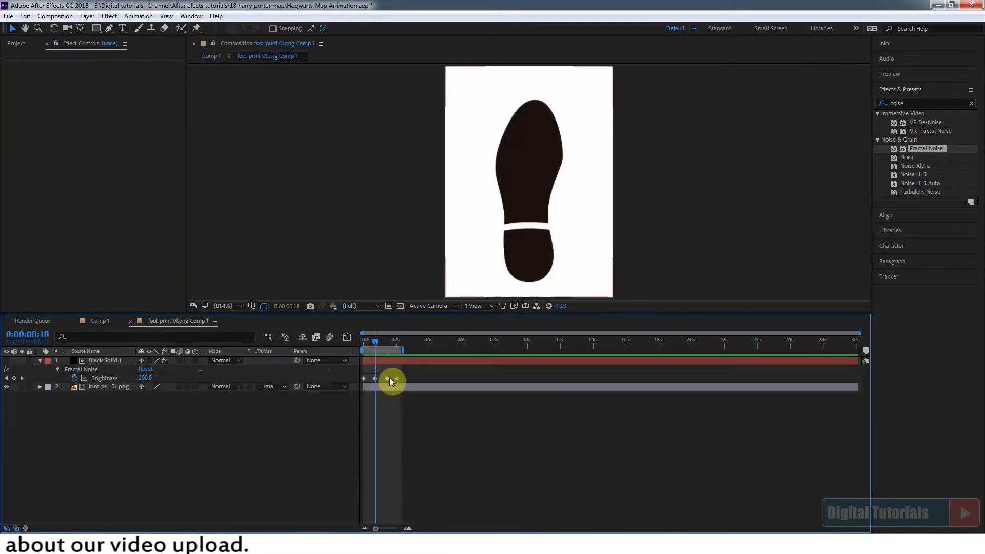
pyautogui.moveTo(376, 529)
pyautogui.mouseDown()
pyautogui.moveTo(398, 528)
pyautogui.moveTo(390, 529)
pyautogui.mouseUp()
pyautogui.moveTo(425, 370); pyautogui.dragTo(392, 379)
pyautogui.moveTo(389, 341); pyautogui.dragTo(362, 372)
pyautogui.press('space')
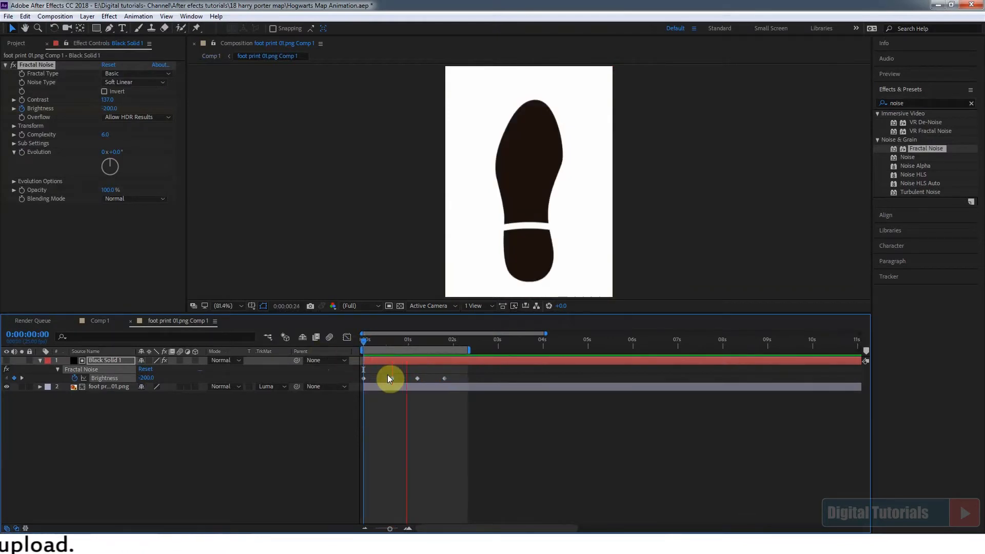
pyautogui.click(275, 445)
# Return to Comp 1, trim the footprint layer's end to about 2 seconds, and preview its fade on the map
pyautogui.click(99, 323)
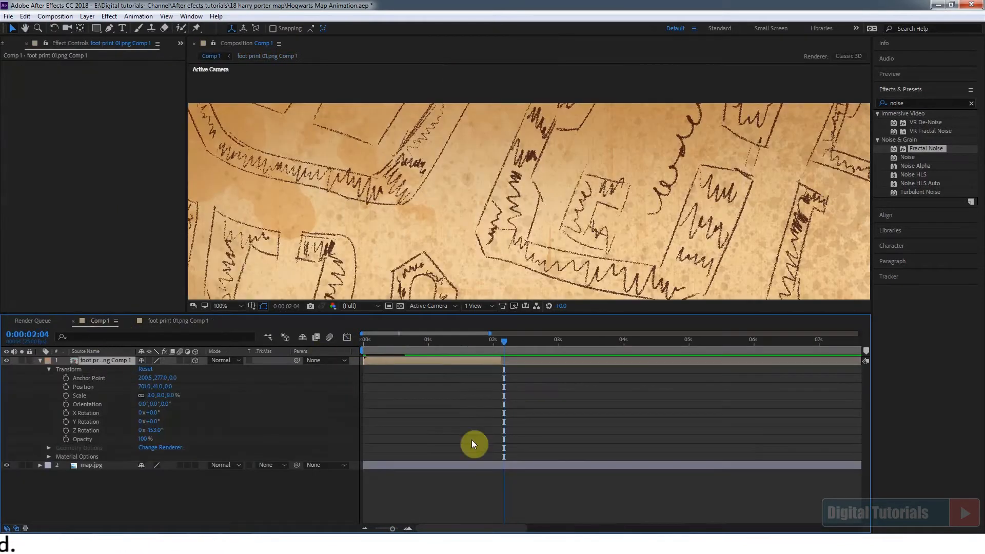
pyautogui.moveTo(407, 338); pyautogui.dragTo(363, 339)
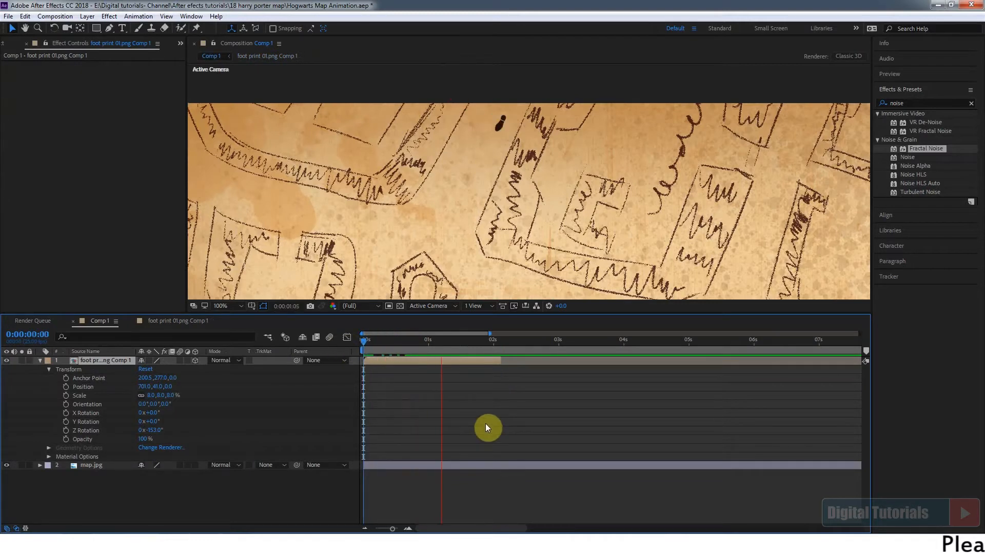
pyautogui.press('space')
pyautogui.moveTo(497, 348); pyautogui.dragTo(303, 354)
pyautogui.press('space')
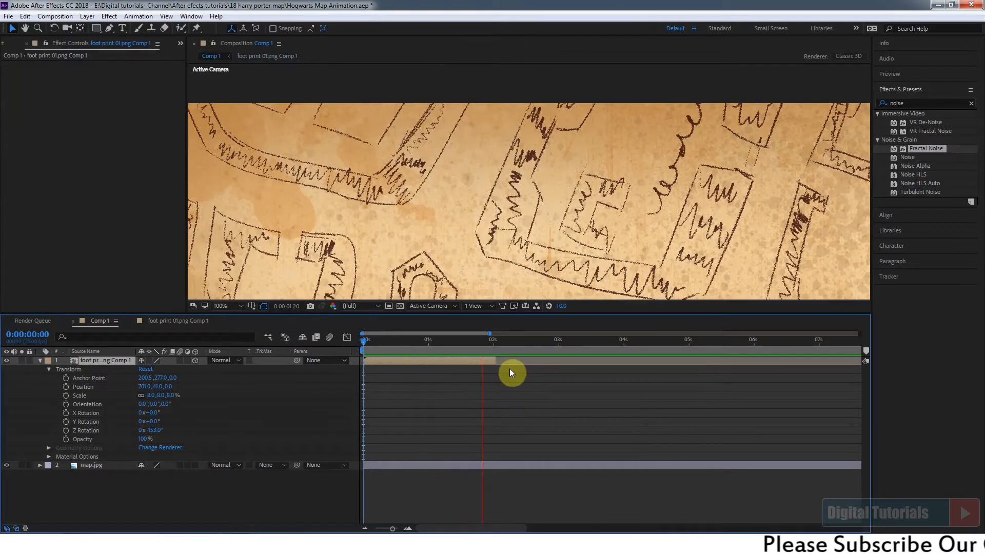
# Duplicate the footprint layer at 0:00:00:14 and place the copy below the original, one pace further along the path
pyautogui.moveTo(363, 350); pyautogui.dragTo(419, 353)
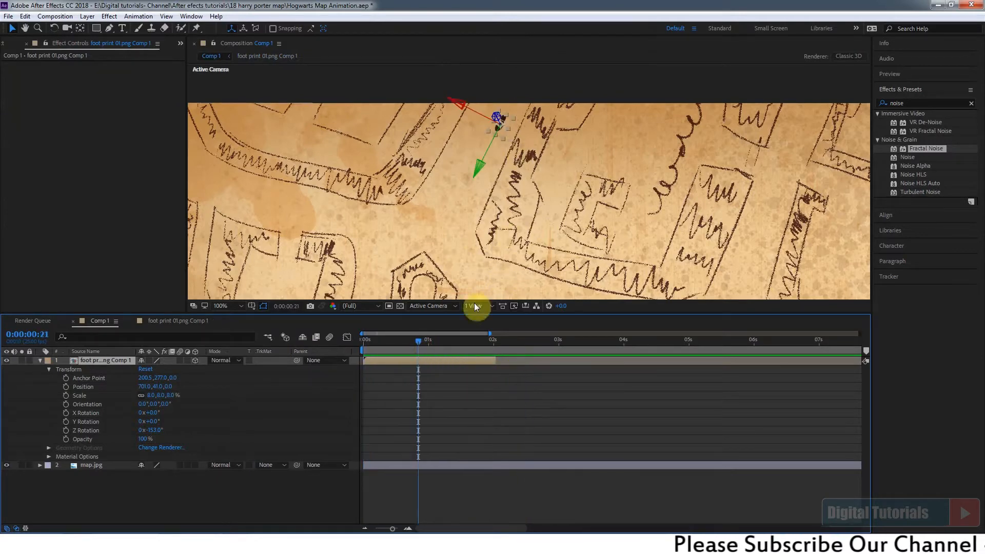
pyautogui.scroll(1, 485, 118)
pyautogui.press('space')
pyautogui.moveTo(429, 122); pyautogui.dragTo(471, 132)
pyautogui.scroll(-1, 475, 158)
pyautogui.press('space')
pyautogui.click(384, 389)
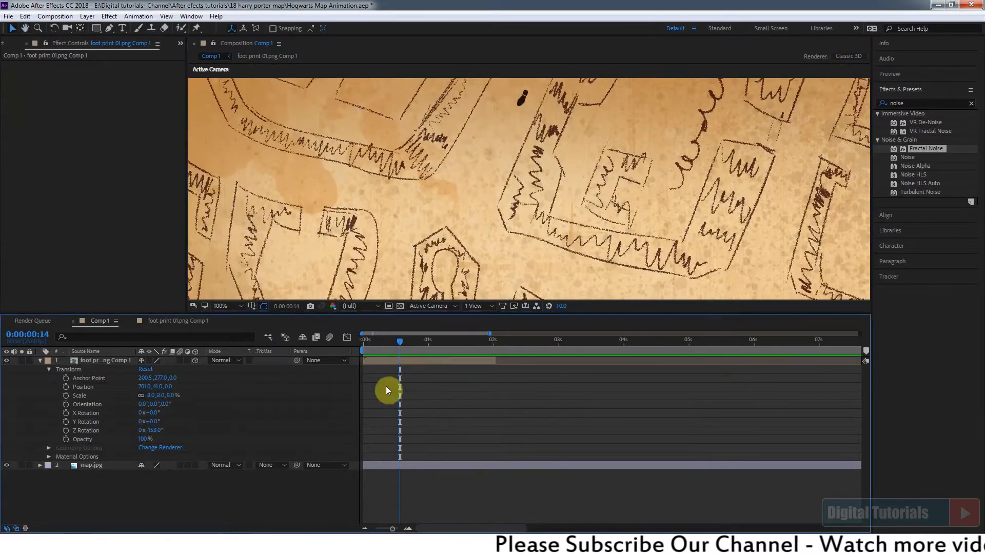
pyautogui.click(118, 361)
pyautogui.hotkey('ctrl', 'd')
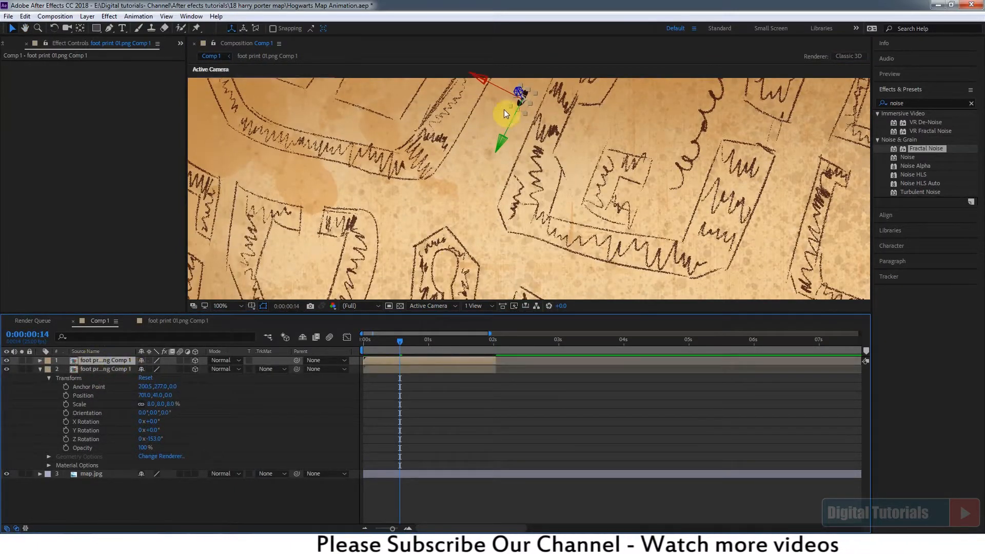
pyautogui.moveTo(518, 103); pyautogui.dragTo(502, 143)
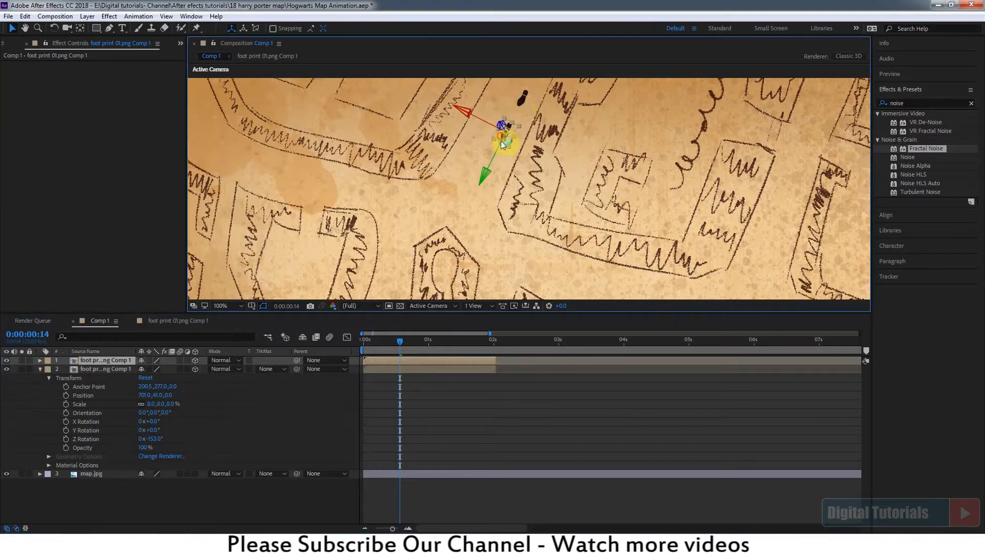
pyautogui.click(352, 378)
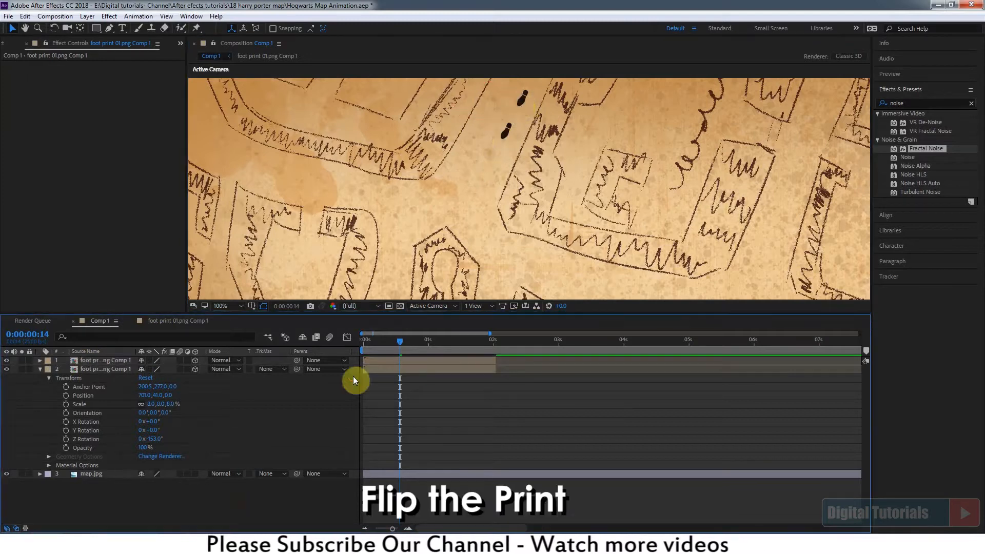
# Search Effects & Presets for "flip" and apply the Flip preset to the duplicated footprint
pyautogui.click(508, 134)
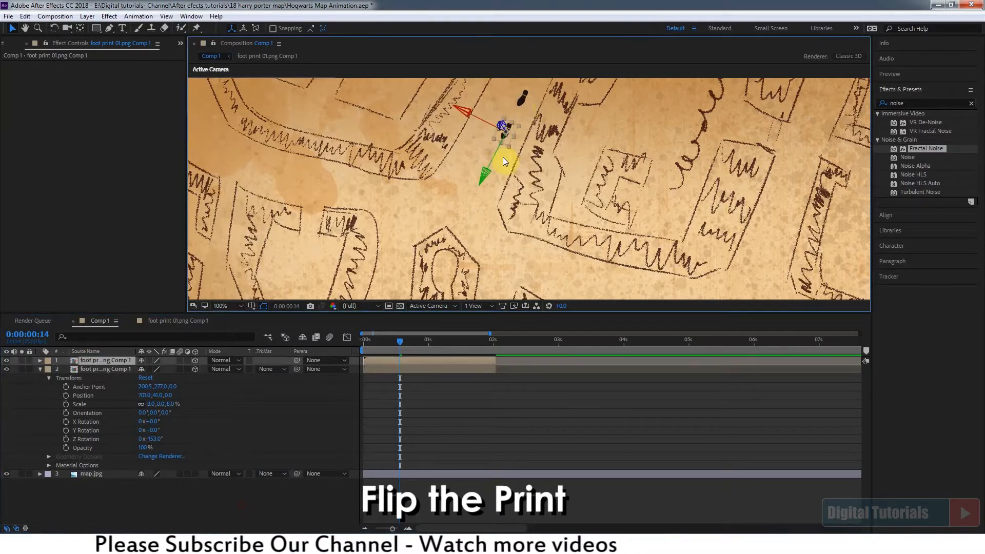
pyautogui.click(908, 104)
pyautogui.doubleClick(908, 103)
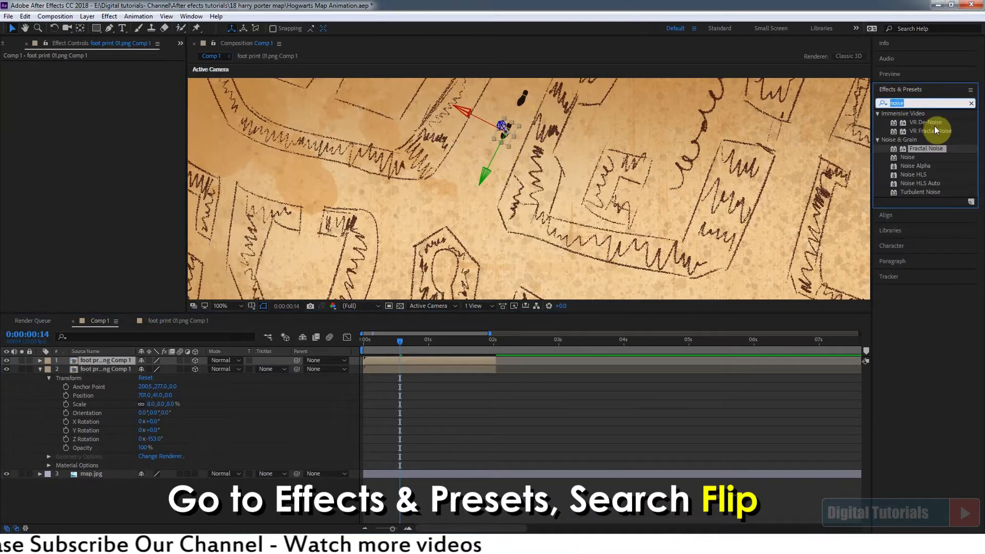
pyautogui.write('flip')
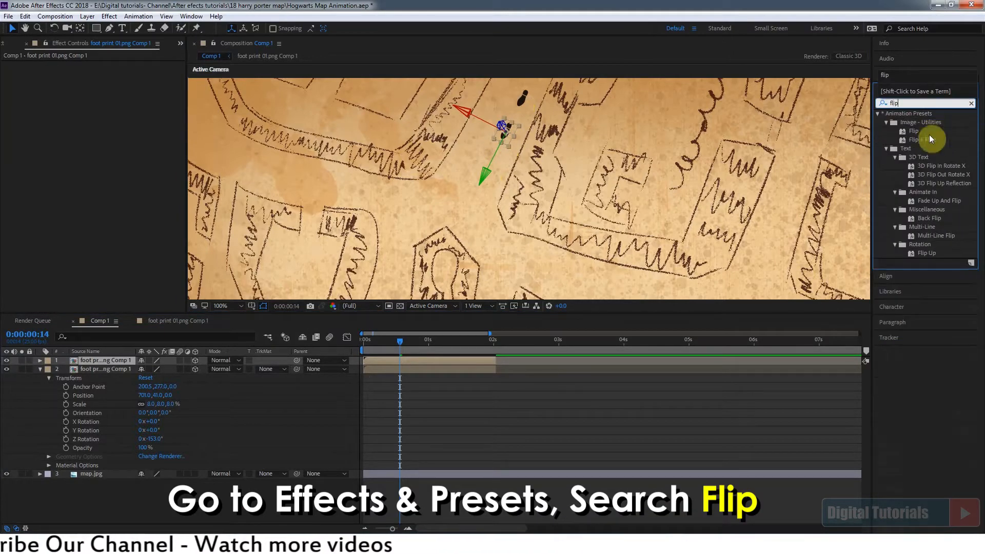
pyautogui.click(914, 132)
pyautogui.moveTo(914, 131); pyautogui.dragTo(513, 153)
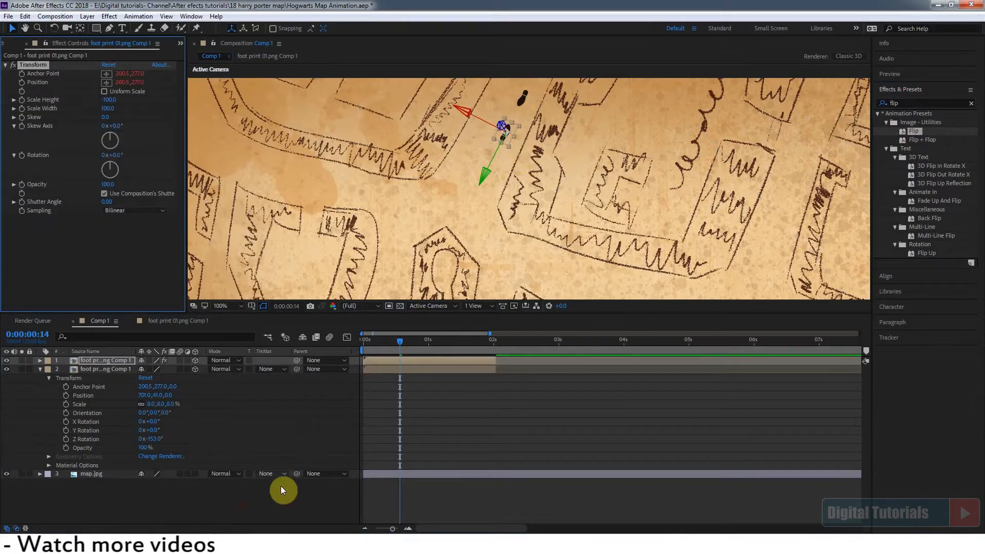
# Show the flipped footprint's rotation properties and set its Z Rotation to -329°
pyautogui.click(103, 361)
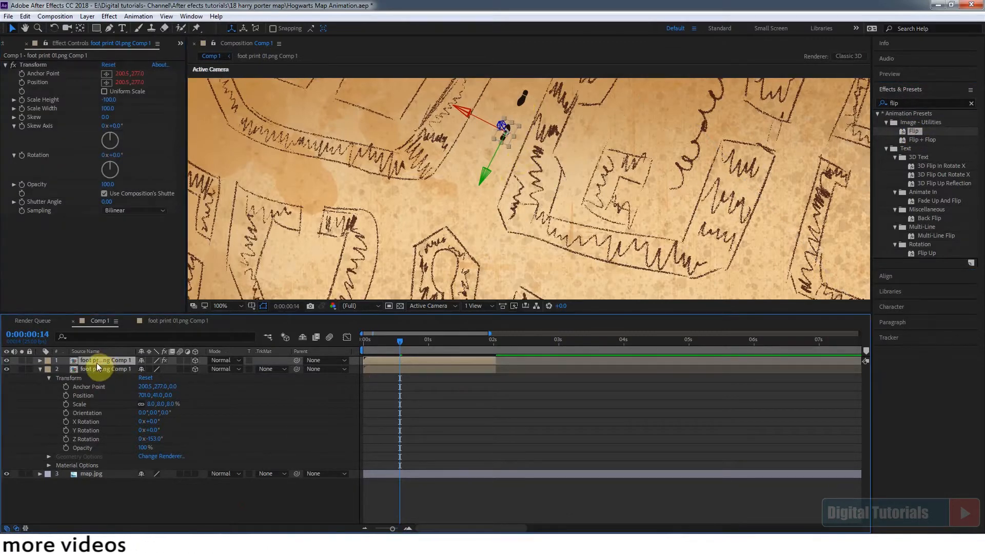
pyautogui.press('r')
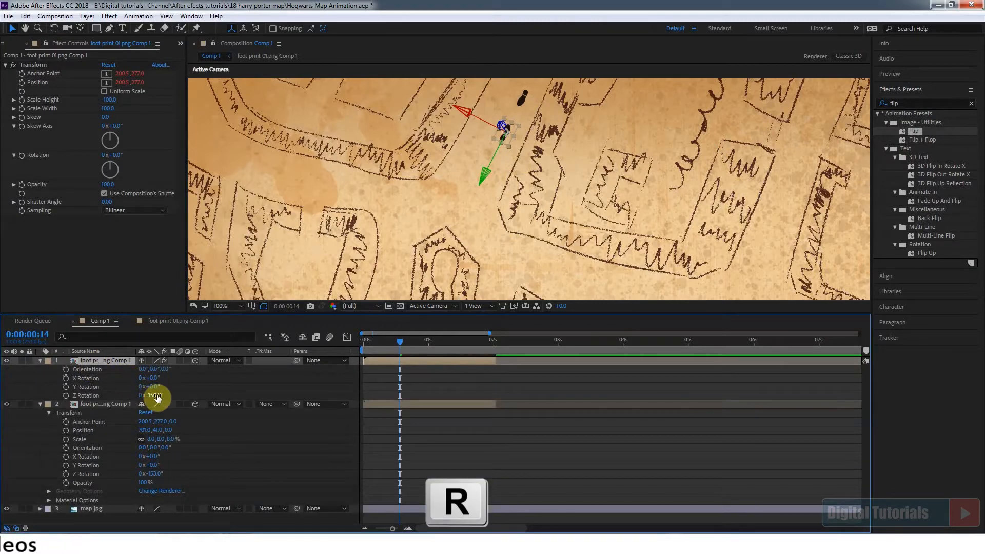
pyautogui.moveTo(154, 397); pyautogui.dragTo(88, 413)
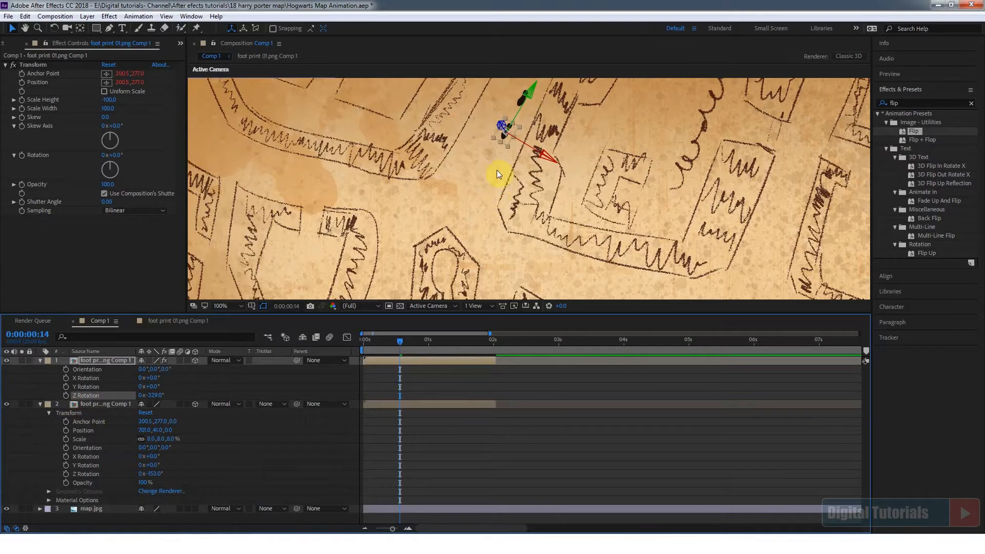
# Move the flipped footprint to the left side of the path, offset from the first print, and check the fade timing
pyautogui.scroll(2, 513, 159)
pyautogui.moveTo(492, 139); pyautogui.dragTo(514, 277)
pyautogui.moveTo(502, 238); pyautogui.dragTo(475, 214)
pyautogui.moveTo(482, 248); pyautogui.dragTo(495, 167)
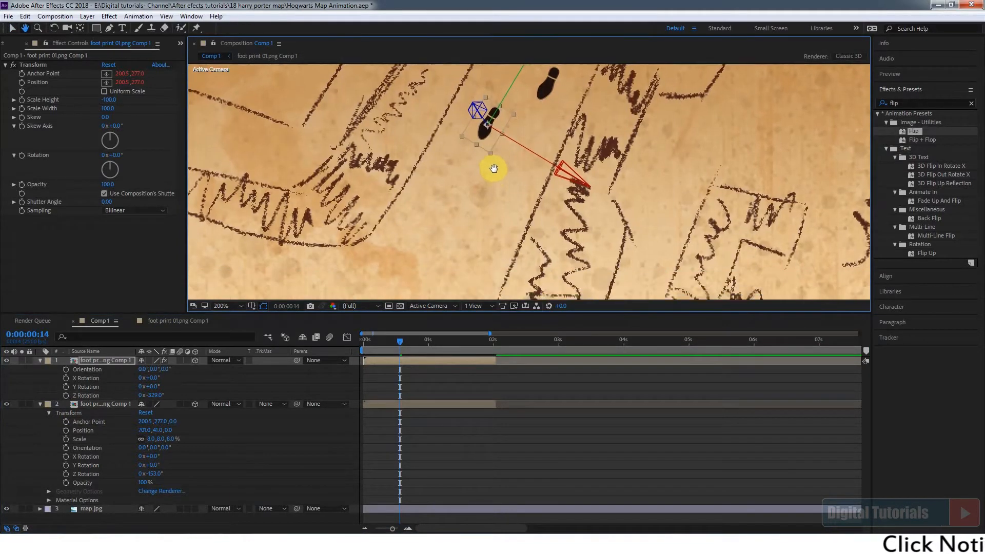
pyautogui.scroll(-2, 509, 171)
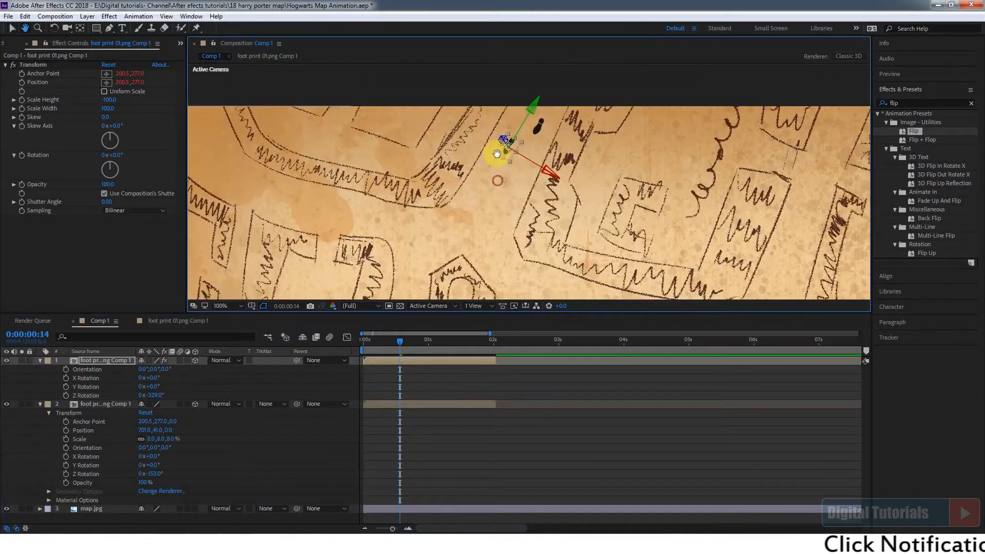
pyautogui.moveTo(399, 340); pyautogui.dragTo(374, 342)
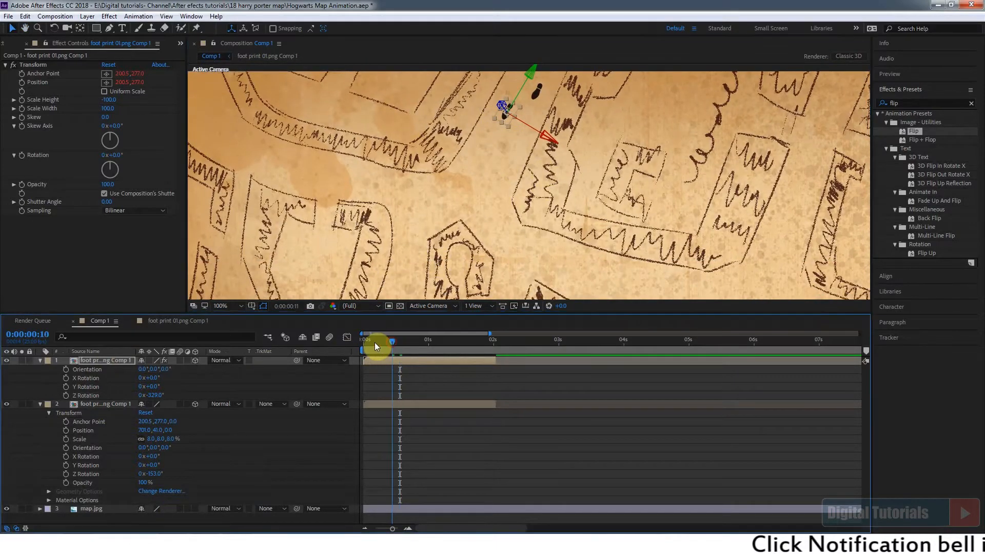
# Duplicate the first footprint, bring the copy to the top of the layer stack, and place it as the third print down the path
pyautogui.click(545, 92)
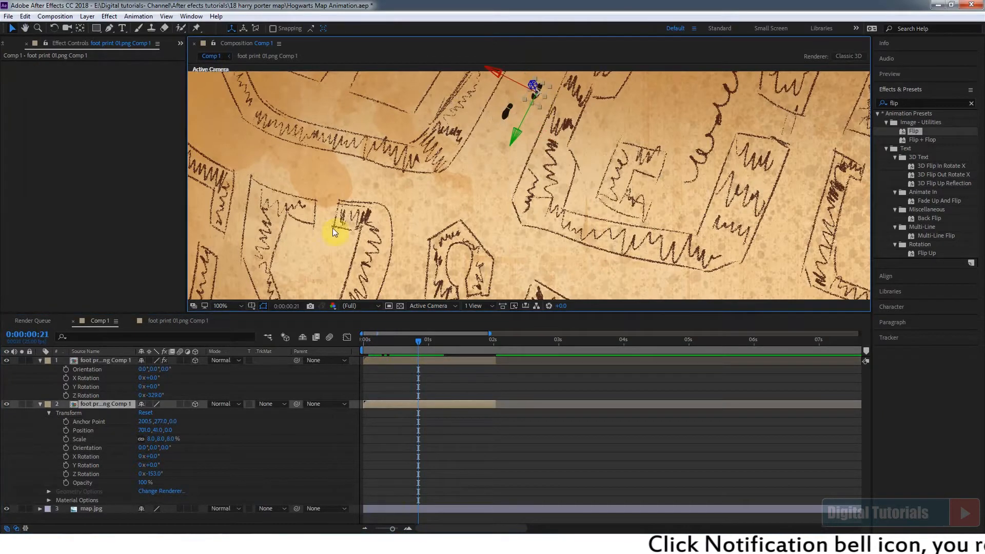
pyautogui.hotkey('ctrl', 'd')
pyautogui.moveTo(101, 406); pyautogui.dragTo(104, 359)
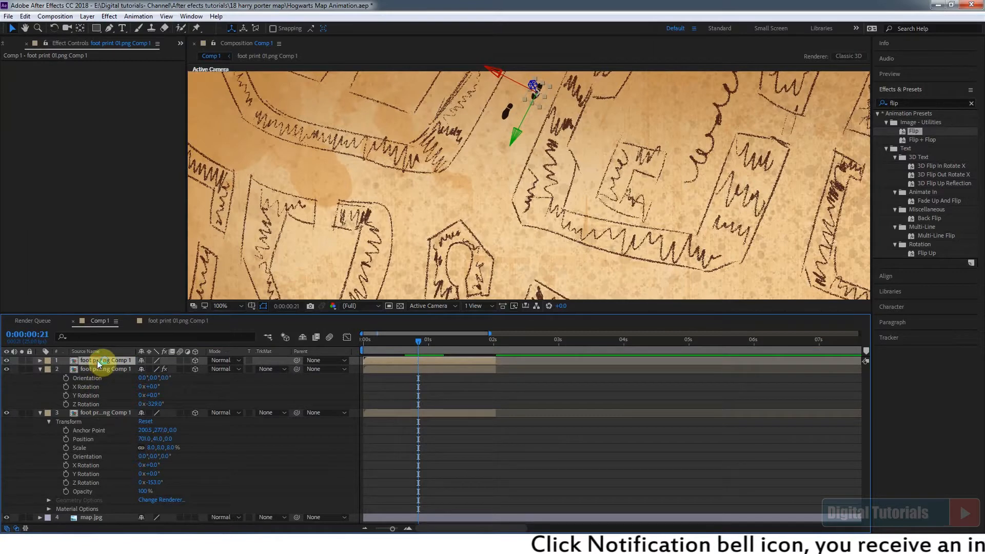
pyautogui.press('r')
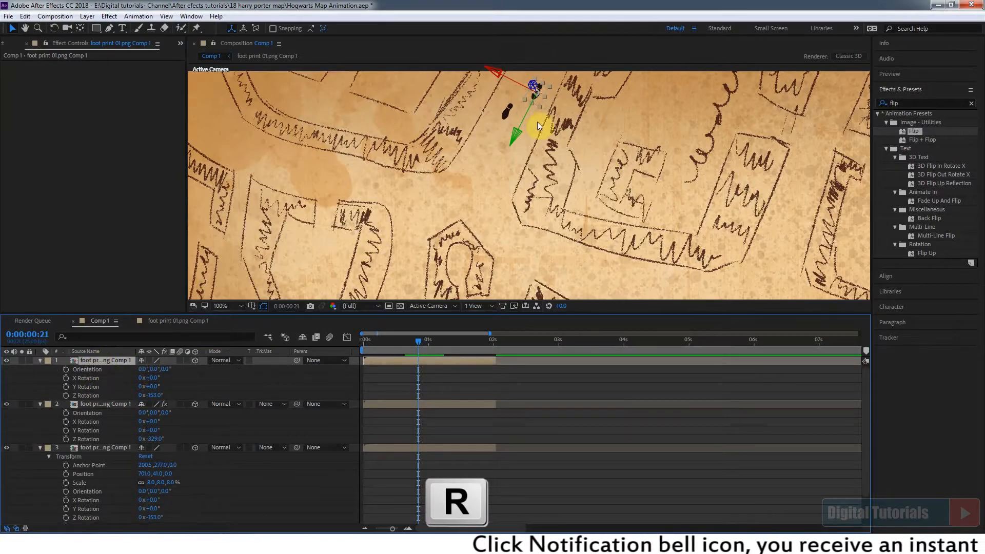
pyautogui.moveTo(532, 96); pyautogui.dragTo(511, 146)
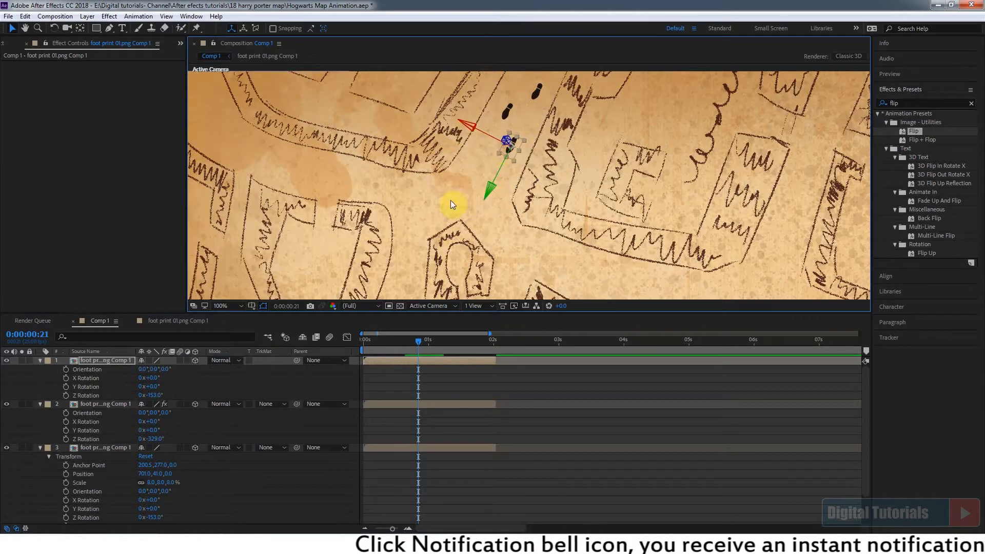
# Duplicate the flipped footprint to the top of the layer stack, place it as the fourth print, and set its Z Rotation to -342°
pyautogui.click(507, 117)
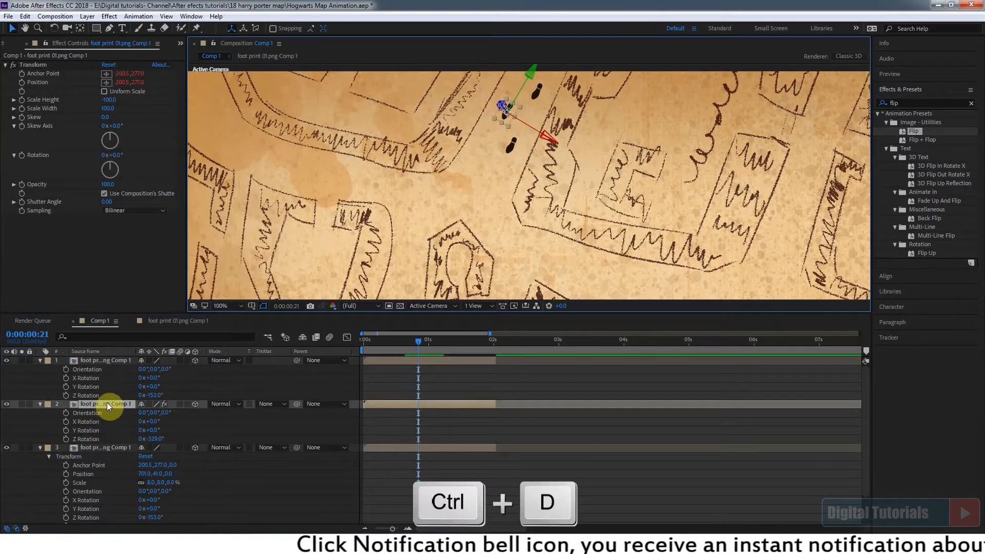
pyautogui.hotkey('ctrl', 'd')
pyautogui.moveTo(107, 402); pyautogui.dragTo(103, 358)
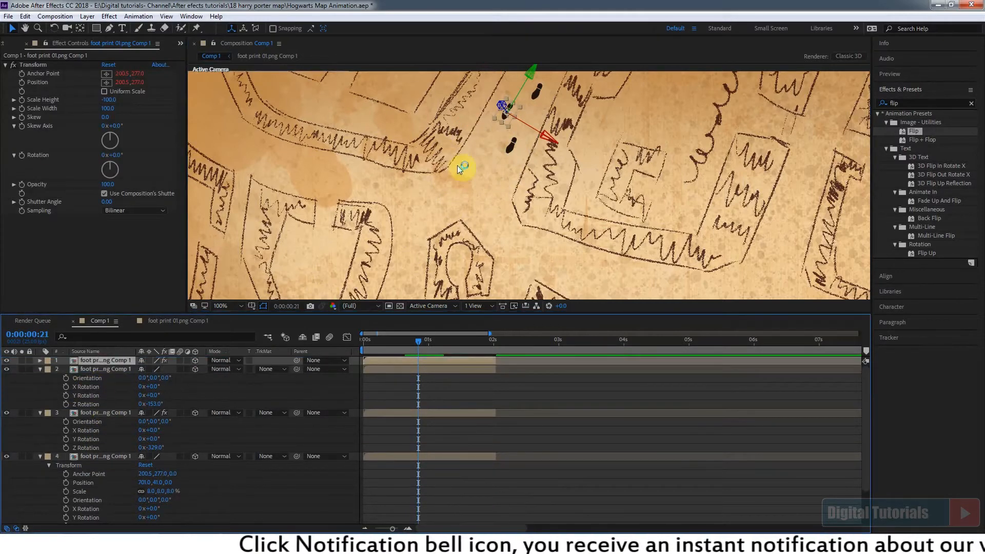
pyautogui.moveTo(503, 121); pyautogui.dragTo(476, 168)
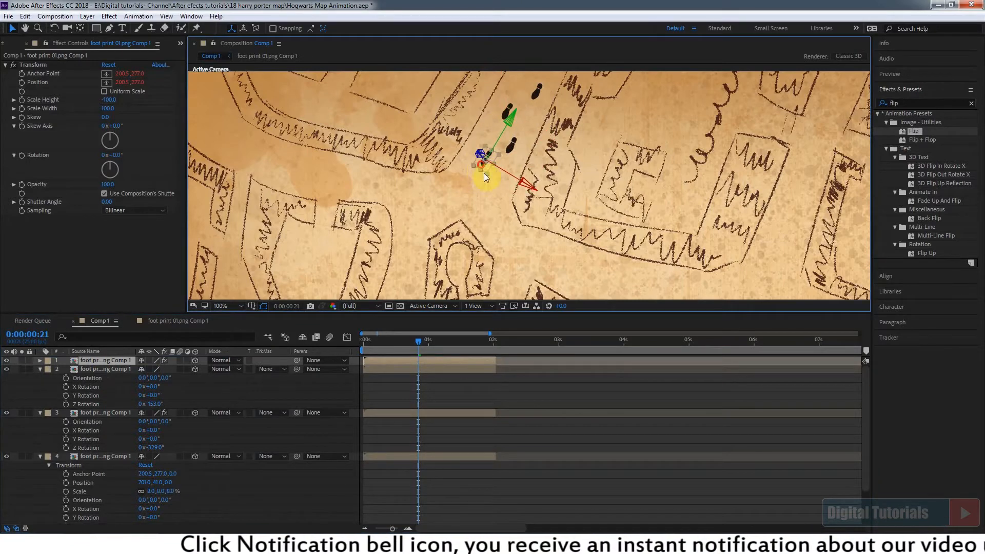
pyautogui.press('r')
pyautogui.moveTo(159, 396); pyautogui.dragTo(149, 396)
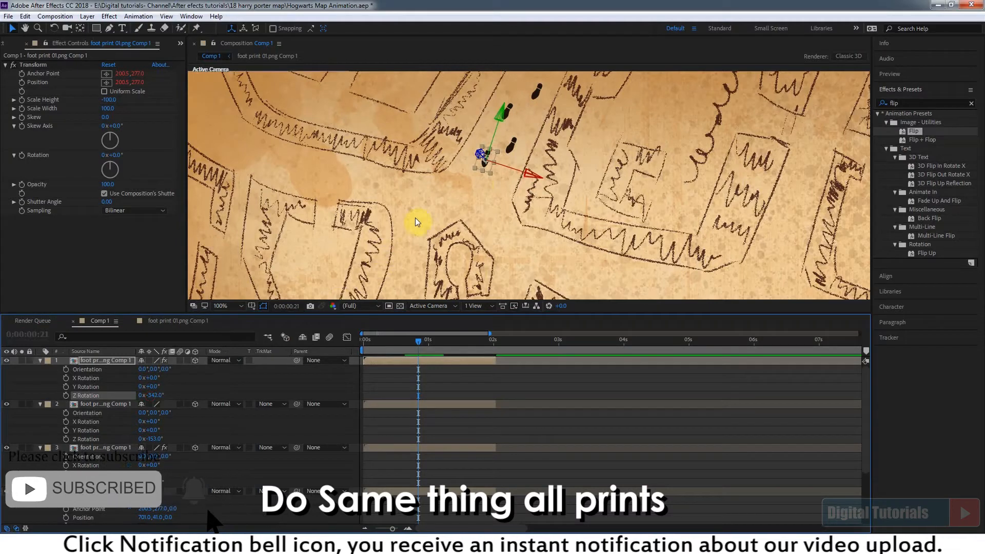
pyautogui.moveTo(482, 167); pyautogui.dragTo(480, 171)
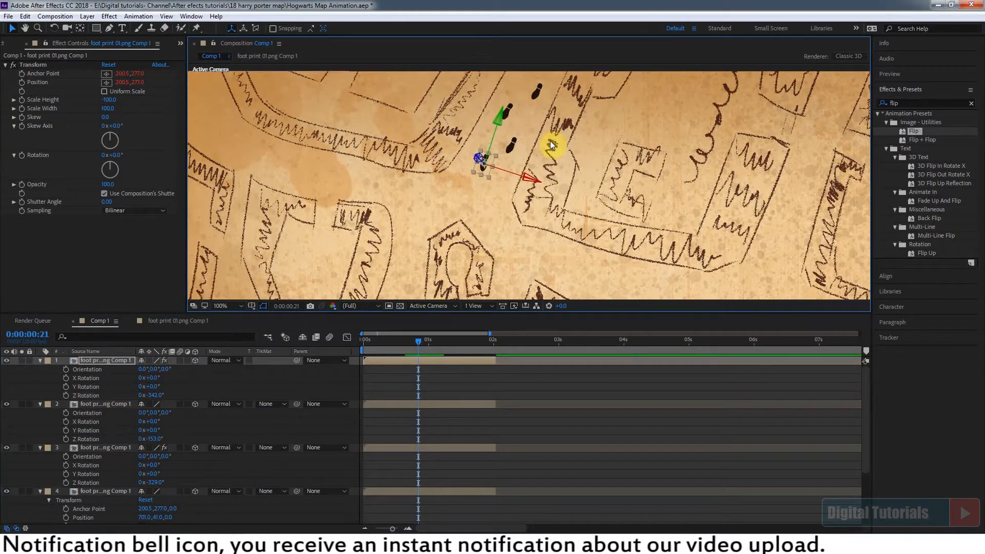
# Duplicate the third footprint to the top of the layer stack, place it as the fifth print, and set its Z Rotation to -172°
pyautogui.click(515, 151)
pyautogui.hotkey('ctrl', 'd')
pyautogui.moveTo(100, 405); pyautogui.dragTo(102, 358)
pyautogui.press('r')
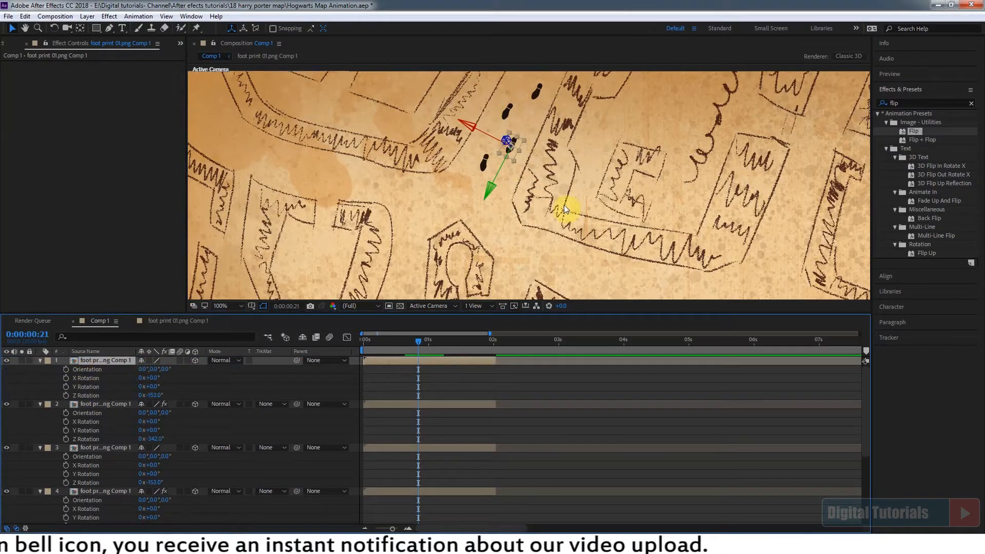
pyautogui.moveTo(505, 154); pyautogui.dragTo(492, 199)
pyautogui.click(163, 412)
pyautogui.moveTo(155, 400); pyautogui.dragTo(139, 397)
pyautogui.moveTo(497, 197); pyautogui.dragTo(501, 198)
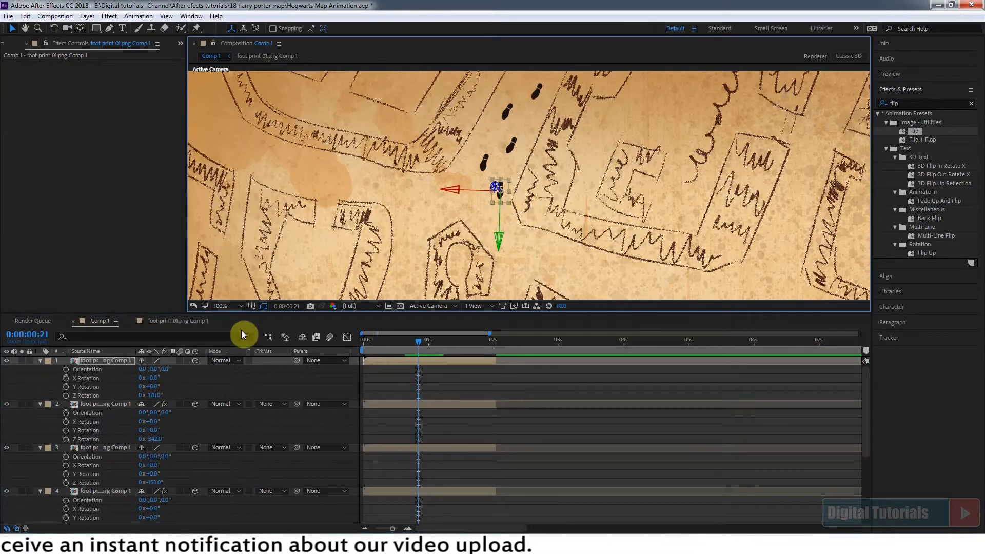
pyautogui.moveTo(154, 397); pyautogui.dragTo(157, 395)
pyautogui.moveTo(503, 200); pyautogui.dragTo(502, 200)
# Duplicate the fourth footprint, bring the copy to the top of the layer stack, and place it as the sixth print above the arched building
pyautogui.click(484, 163)
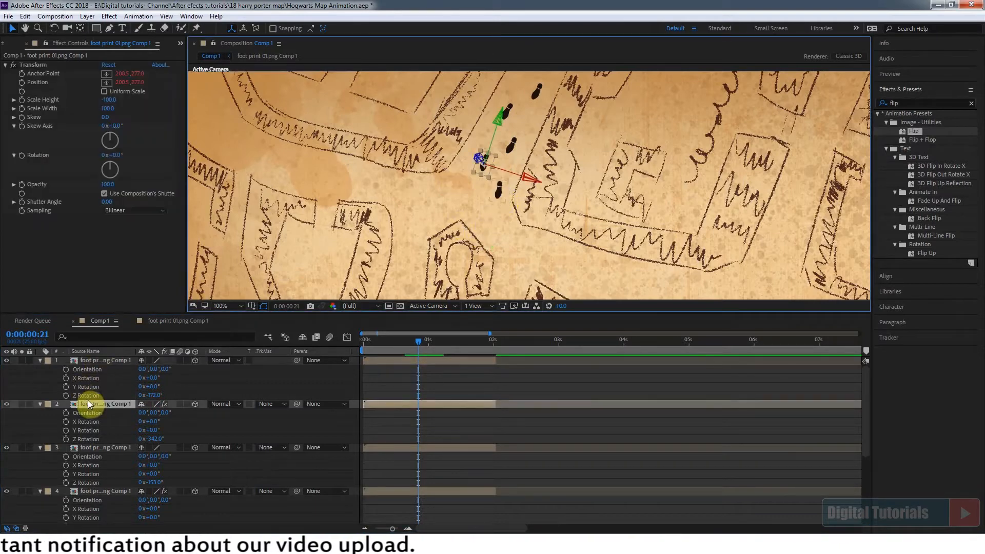
pyautogui.hotkey('ctrl', 'd')
pyautogui.moveTo(100, 405); pyautogui.dragTo(95, 359)
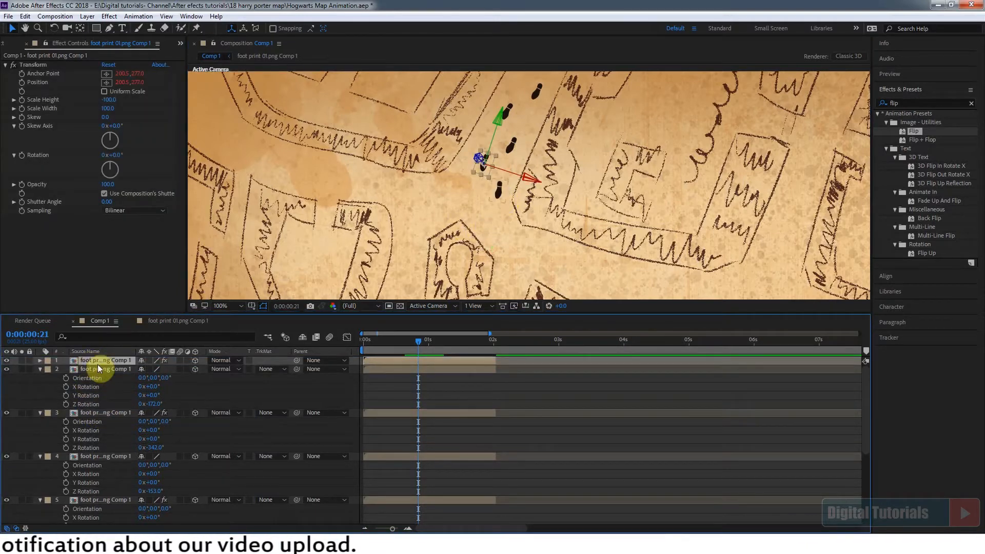
pyautogui.press('r')
pyautogui.moveTo(485, 170); pyautogui.dragTo(477, 207)
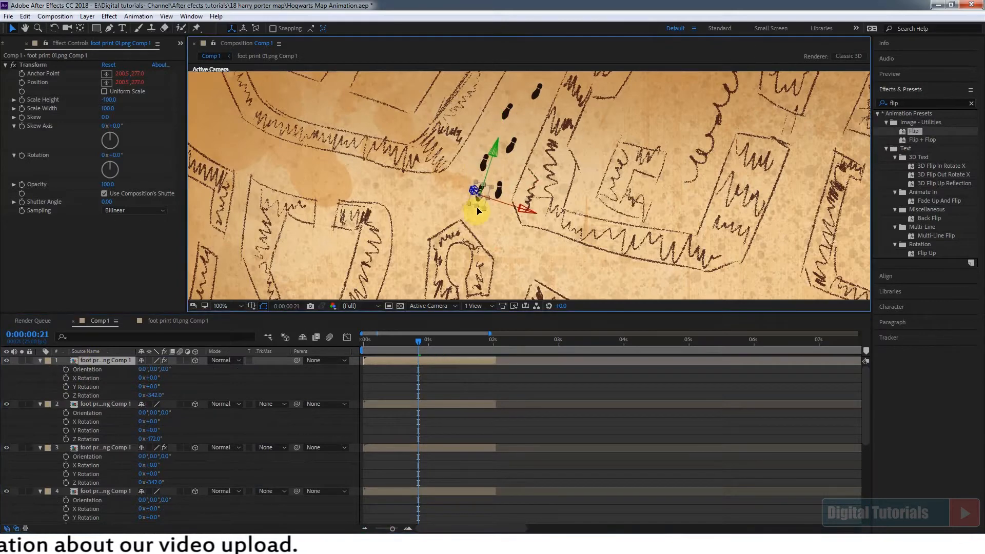
# Set the sixth footprint's Z Rotation to -1x-10° and adjust its position above the arched building
pyautogui.moveTo(154, 395); pyautogui.dragTo(139, 392)
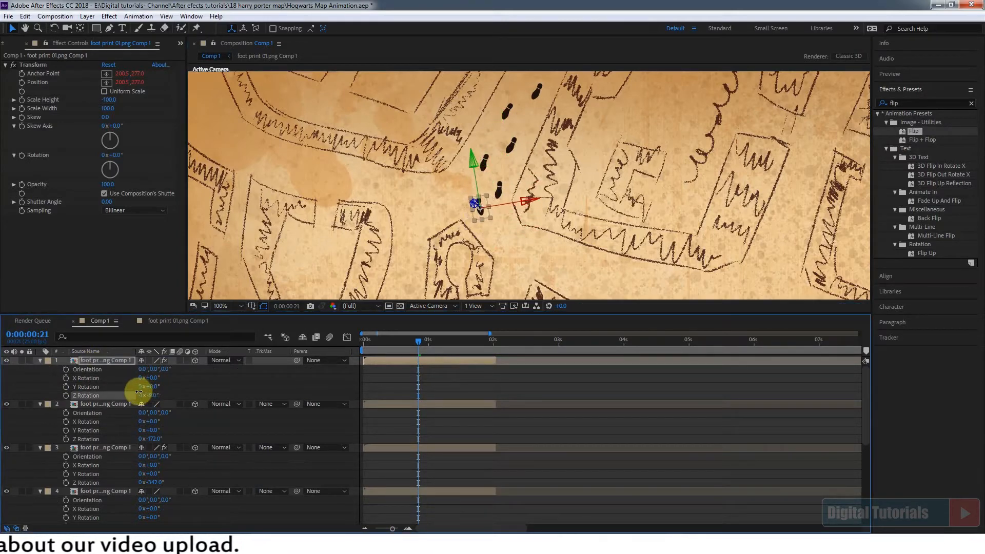
pyautogui.moveTo(471, 226); pyautogui.dragTo(490, 222)
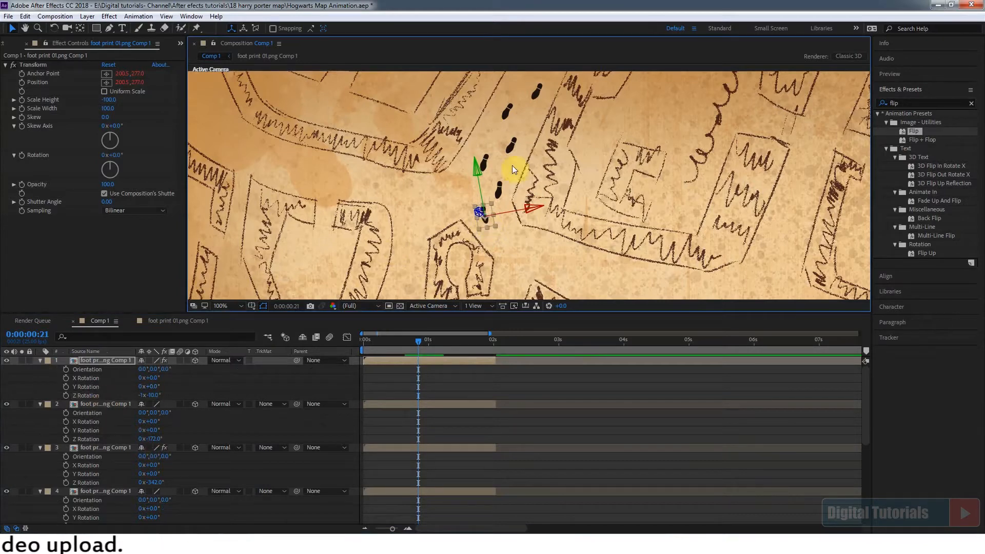
# Duplicate the fifth footprint to the top of the layer stack, place it as the seventh print, and set its Z Rotation to -208°
pyautogui.click(500, 192)
pyautogui.moveTo(106, 404); pyautogui.dragTo(106, 363)
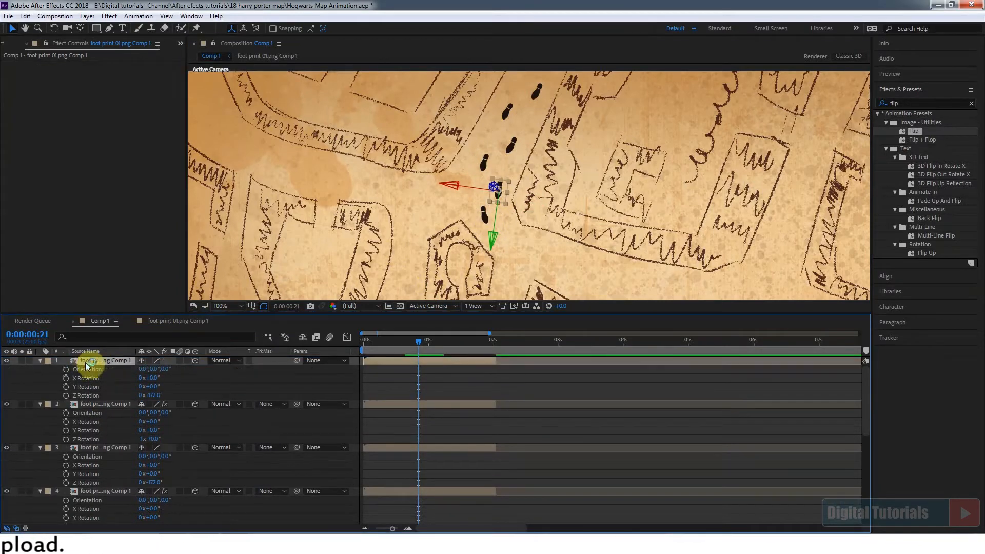
pyautogui.moveTo(503, 203); pyautogui.dragTo(511, 240)
pyautogui.moveTo(165, 395); pyautogui.dragTo(139, 392)
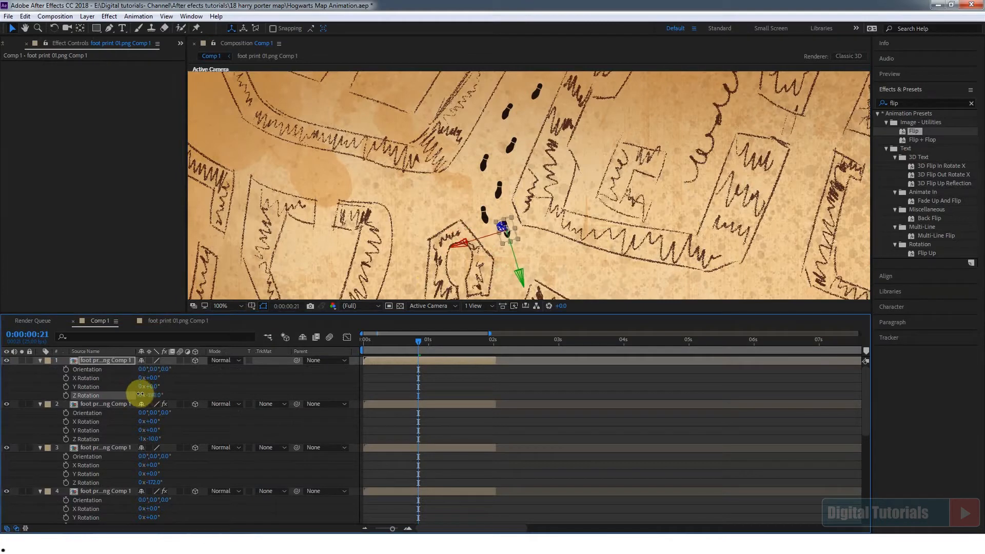
pyautogui.click(517, 232)
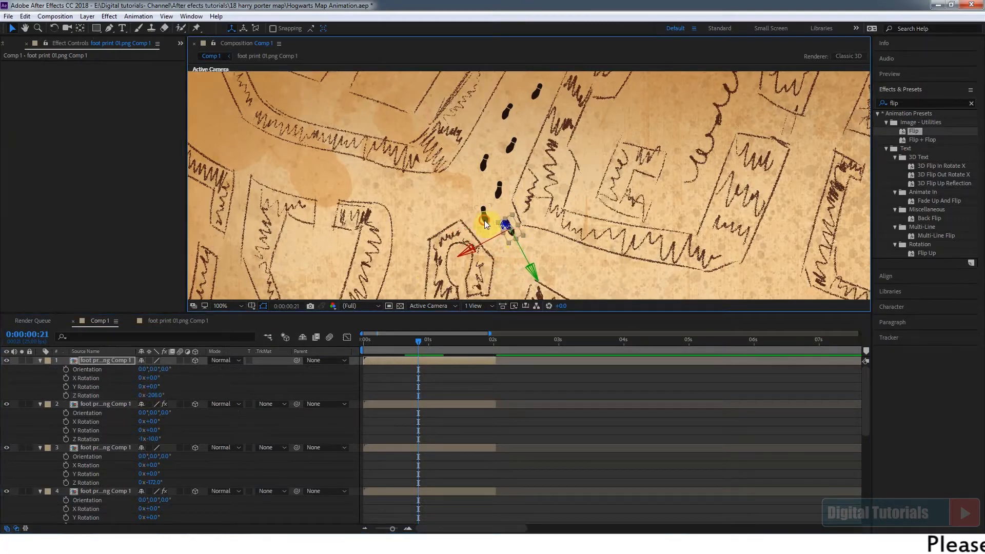
# Duplicate the sixth footprint to the top of the layer stack, place it as the eighth print, and set its Z Rotation to -1x-54°
pyautogui.click(485, 221)
pyautogui.hotkey('ctrl', 'd')
pyautogui.moveTo(101, 404); pyautogui.dragTo(106, 360)
pyautogui.moveTo(486, 225); pyautogui.dragTo(523, 263)
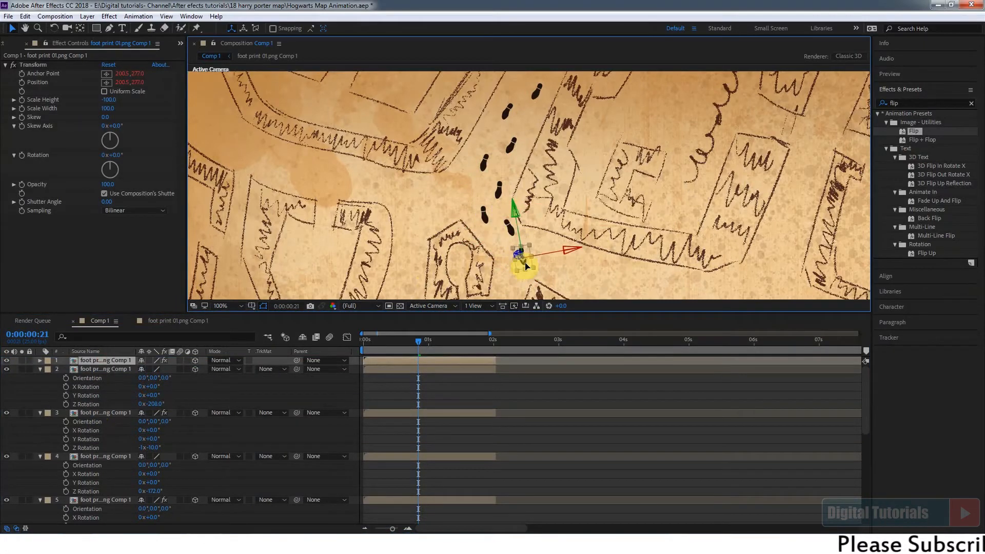
pyautogui.press('r')
pyautogui.moveTo(154, 396); pyautogui.dragTo(132, 396)
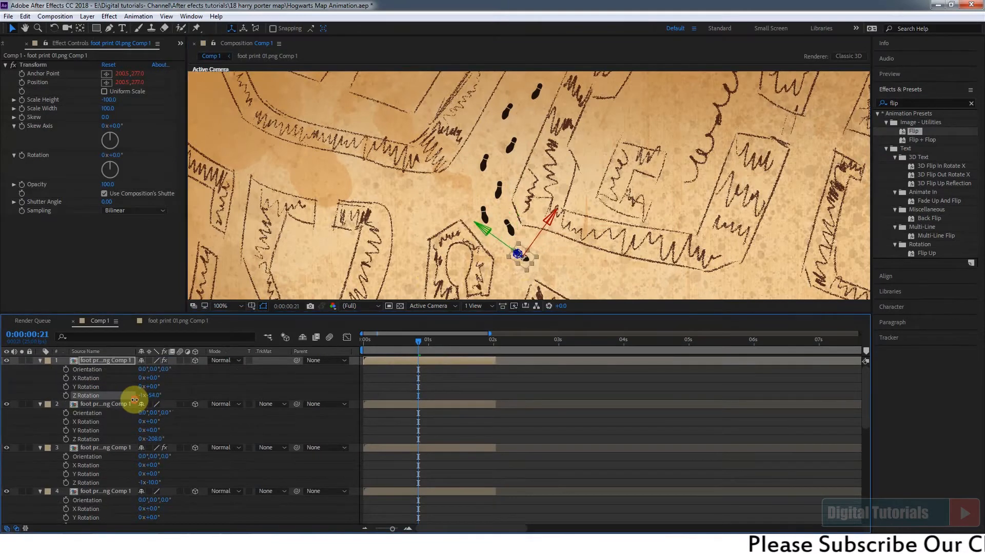
# Duplicate the seventh footprint to the top of the stack, place it as the ninth print with Z Rotation -249°, and nudge the eighth print
pyautogui.moveTo(580, 241); pyautogui.dragTo(407, 125)
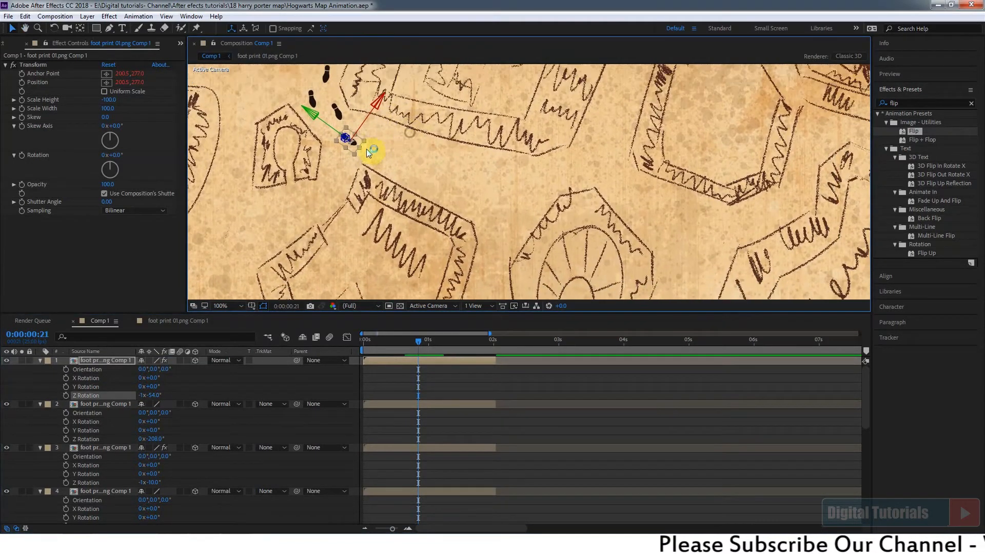
pyautogui.click(341, 116)
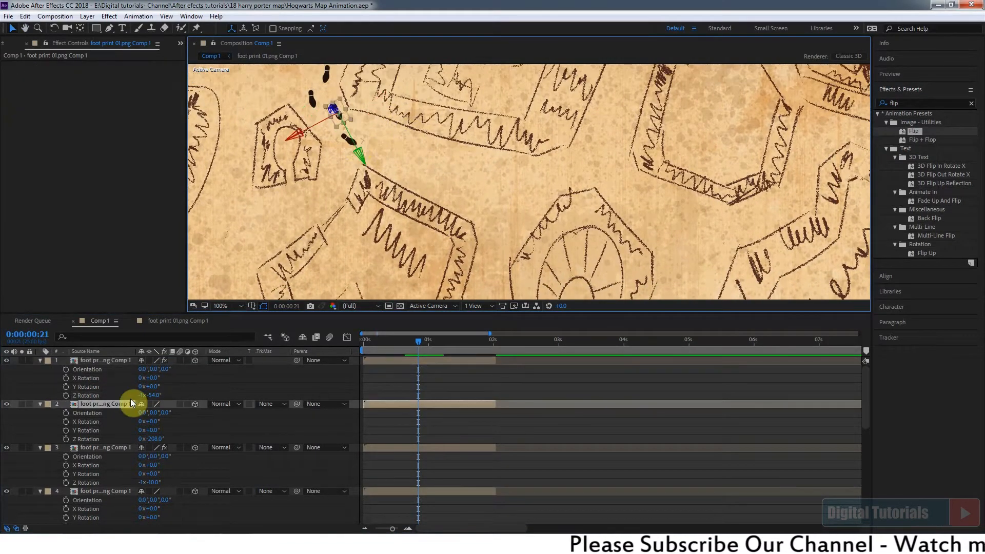
pyautogui.hotkey('ctrl', 'd')
pyautogui.moveTo(120, 404); pyautogui.dragTo(93, 360)
pyautogui.press('r')
pyautogui.moveTo(157, 395); pyautogui.dragTo(143, 391)
pyautogui.moveTo(336, 117); pyautogui.dragTo(385, 143)
pyautogui.moveTo(157, 395); pyautogui.dragTo(149, 395)
pyautogui.moveTo(350, 140); pyautogui.dragTo(354, 143)
pyautogui.click(339, 115)
pyautogui.click(386, 140)
# Duplicate the eighth footprint to the top of the layer stack, place it as the tenth print, and set its Z Rotation to -1x-66°
pyautogui.click(352, 145)
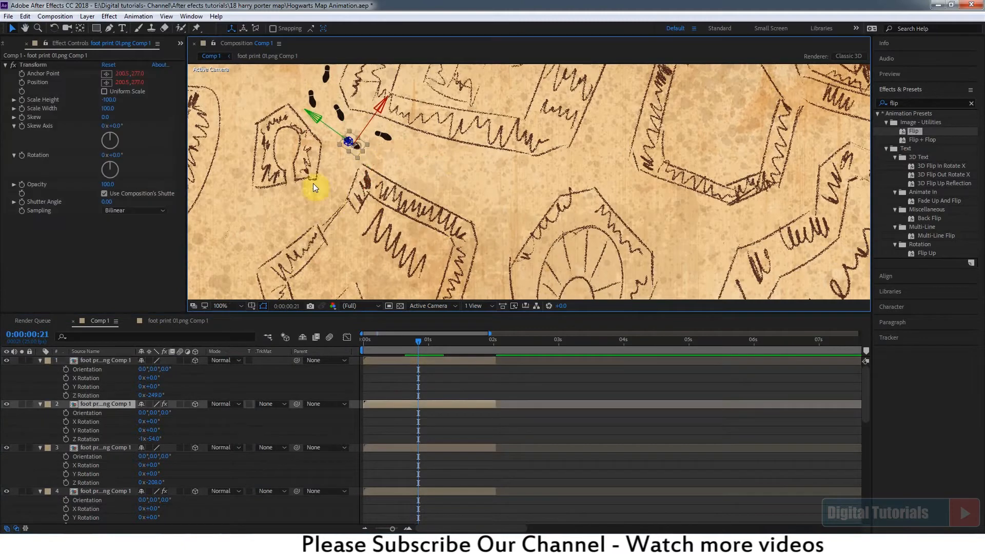
pyautogui.hotkey('ctrl', 'd')
pyautogui.moveTo(116, 404); pyautogui.dragTo(92, 358)
pyautogui.press('r')
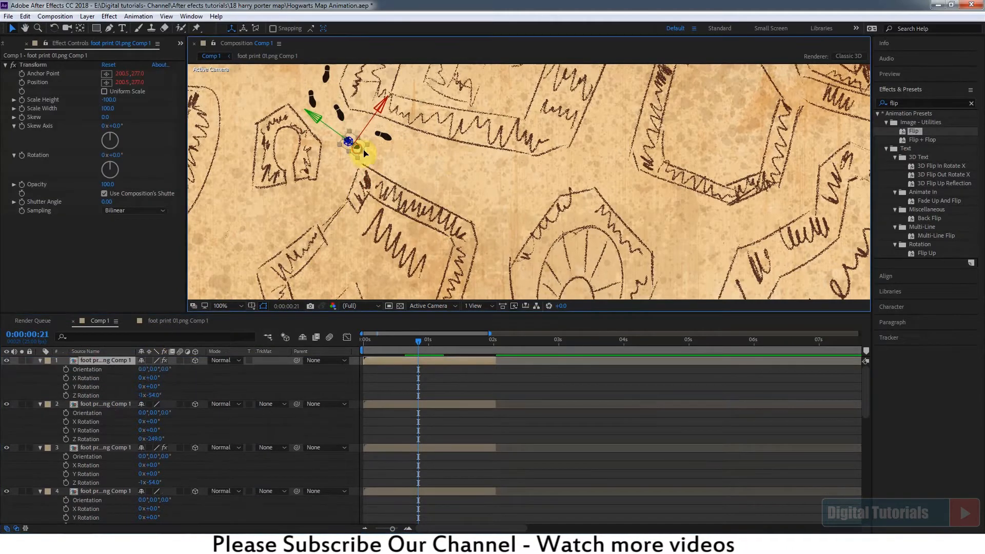
pyautogui.moveTo(356, 147); pyautogui.dragTo(418, 169)
pyautogui.moveTo(150, 395); pyautogui.dragTo(144, 395)
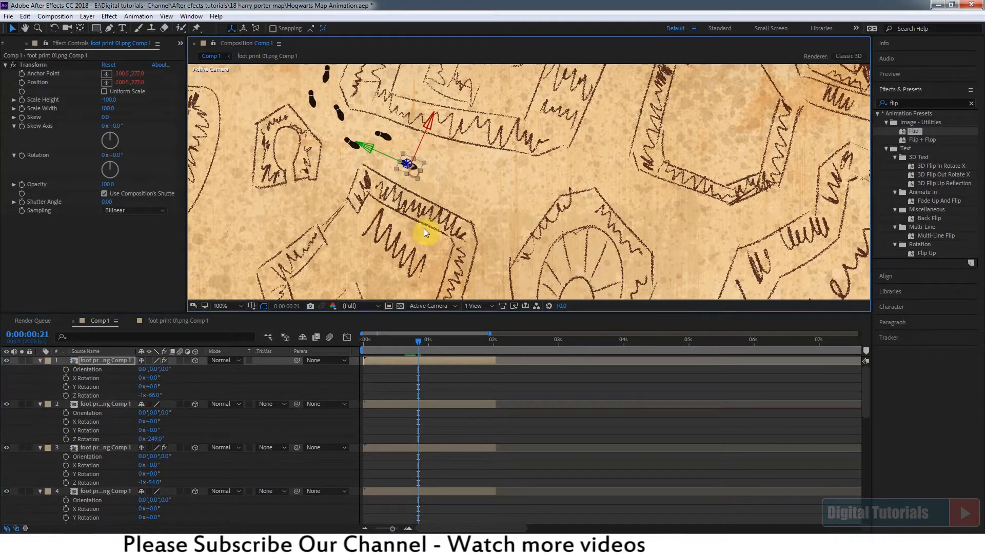
# Duplicate the ninth footprint, place the copy as the eleventh print, and bring it to the top of the layer stack
pyautogui.click(389, 140)
pyautogui.hotkey('ctrl', 'd')
pyautogui.moveTo(389, 142); pyautogui.dragTo(451, 161)
pyautogui.click(416, 168)
pyautogui.moveTo(112, 404); pyautogui.dragTo(119, 362)
# Duplicate the tenth footprint to the top of the layer stack, place it as the twelfth print, and set its Z Rotation to -1x-75°
pyautogui.click(409, 165)
pyautogui.hotkey('ctrl', 'd')
pyautogui.press('r')
pyautogui.moveTo(417, 174); pyautogui.dragTo(477, 185)
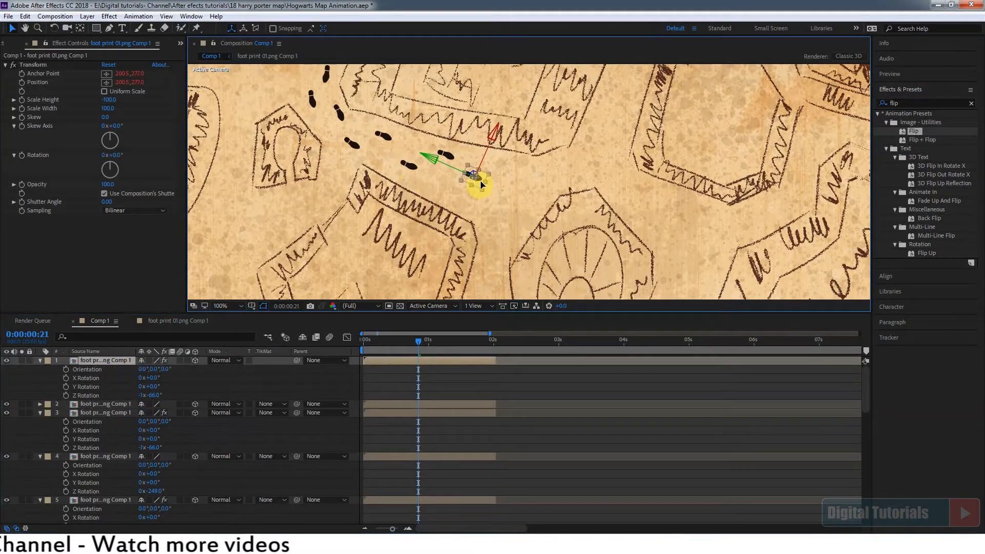
pyautogui.moveTo(149, 395); pyautogui.dragTo(122, 363)
# Duplicate the eleventh footprint to the top of the layer stack, place it as the thirteenth print, and set its Z Rotation to -265°
pyautogui.click(444, 155)
pyautogui.hotkey('ctrl', 'd')
pyautogui.moveTo(451, 163); pyautogui.dragTo(508, 173)
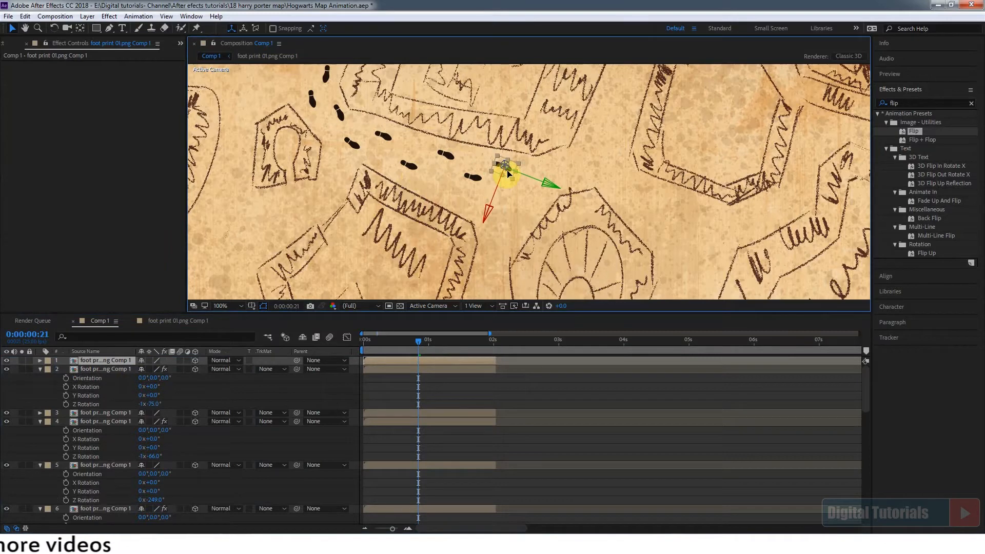
pyautogui.press('r')
pyautogui.moveTo(148, 395); pyautogui.dragTo(150, 395)
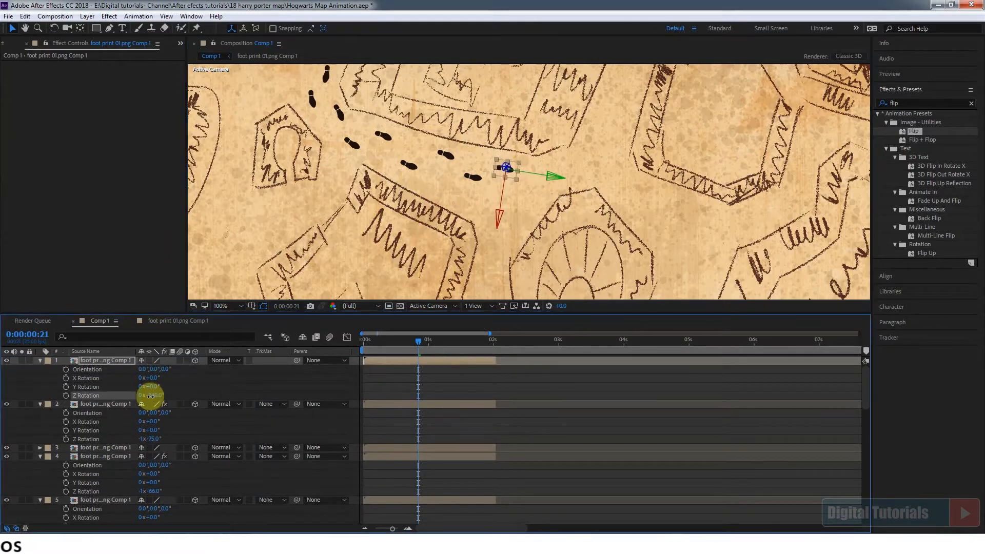
# Duplicate the twelfth footprint to the top of the layer stack, place it as the fourteenth print, and set its Z Rotation to -1x-94°
pyautogui.click(471, 177)
pyautogui.hotkey('ctrl', 'd')
pyautogui.moveTo(115, 402); pyautogui.dragTo(119, 360)
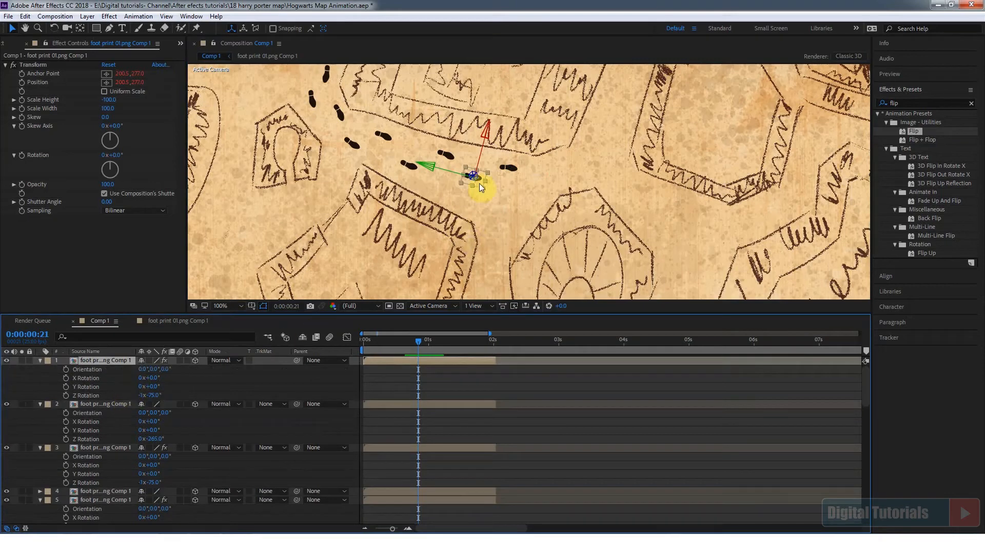
pyautogui.moveTo(481, 186); pyautogui.dragTo(552, 189)
pyautogui.moveTo(154, 394); pyautogui.dragTo(147, 394)
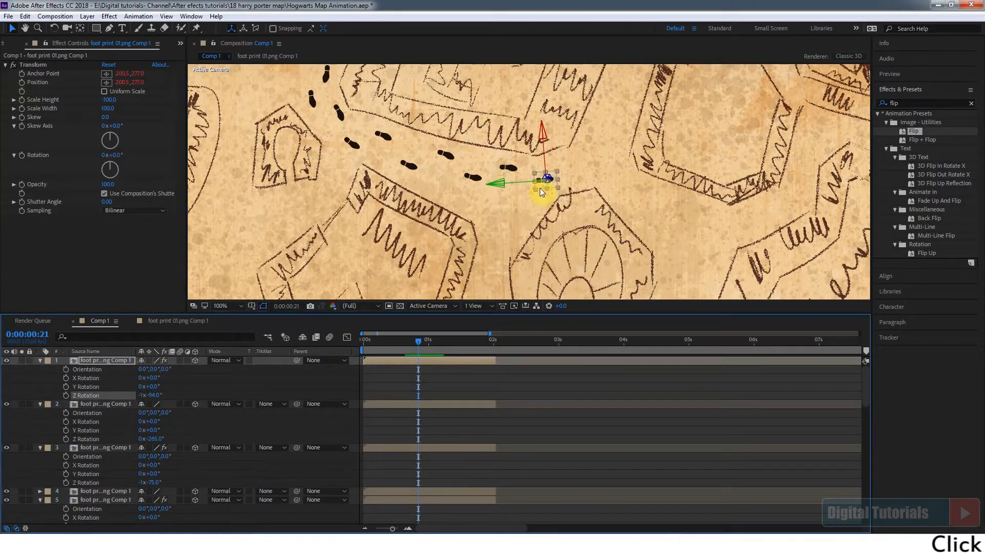
# Duplicate the thirteenth footprint, place the copy as the fifteenth print, and bring it to the top of the layer stack
pyautogui.click(519, 185)
pyautogui.hotkey('ctrl', 'd')
pyautogui.moveTo(519, 186); pyautogui.dragTo(594, 165)
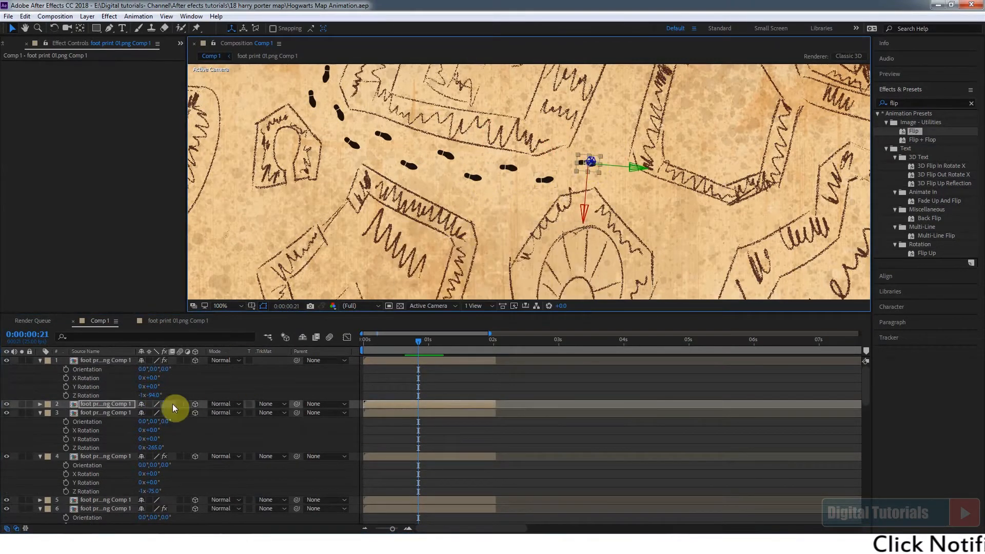
pyautogui.click(550, 182)
pyautogui.moveTo(96, 405); pyautogui.dragTo(109, 359)
# Duplicate the fourteenth footprint, place the copy as the sixteenth print above the domed building, and set its Z Rotation to -1x-69°
pyautogui.click(539, 181)
pyautogui.hotkey('ctrl', 'd')
pyautogui.moveTo(555, 189); pyautogui.dragTo(614, 183)
pyautogui.press('r')
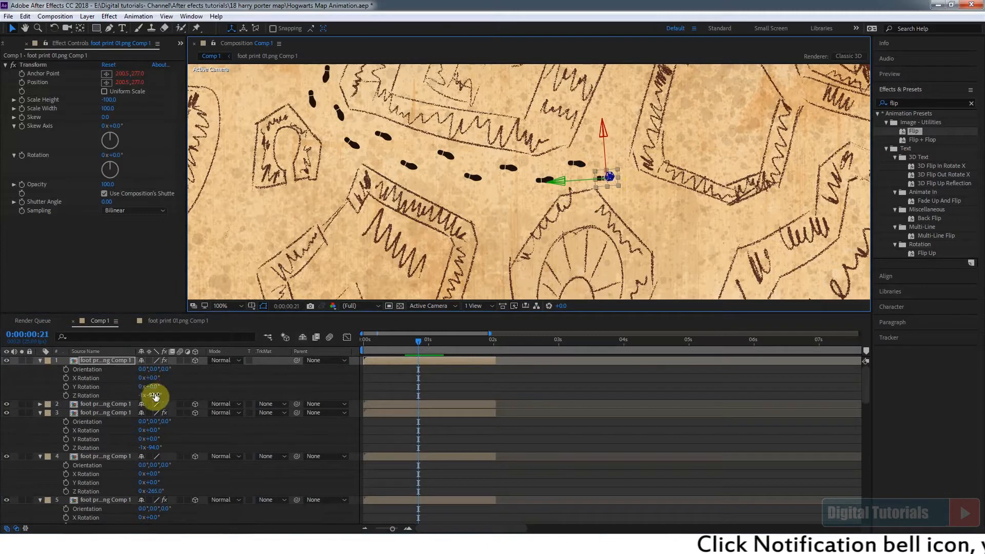
pyautogui.moveTo(147, 395); pyautogui.dragTo(150, 395)
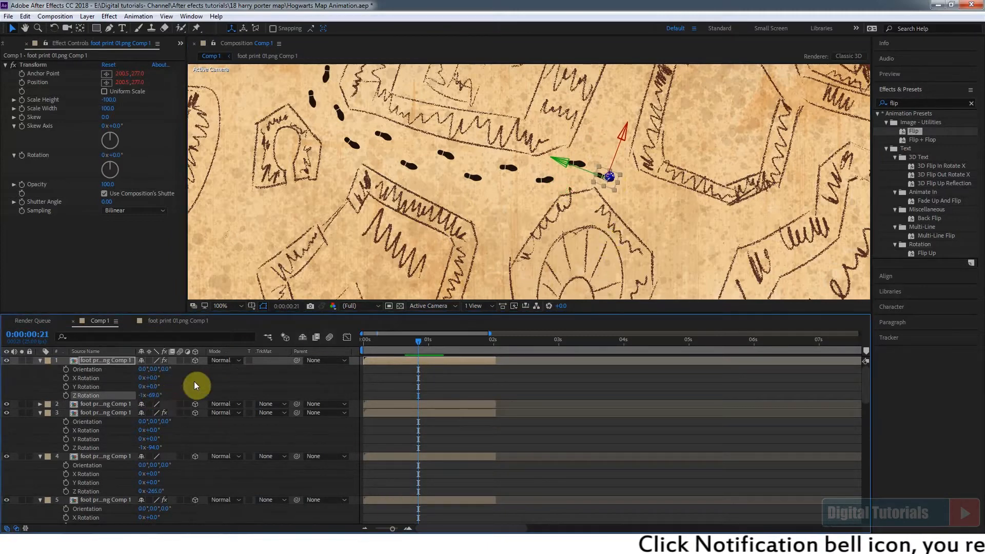
# Duplicate the fifteenth footprint to the top of the layer stack, place it as the seventeenth print, and set its Z Rotation to -222°
pyautogui.click(100, 405)
pyautogui.hotkey('ctrl', 'd')
pyautogui.moveTo(102, 404); pyautogui.dragTo(96, 360)
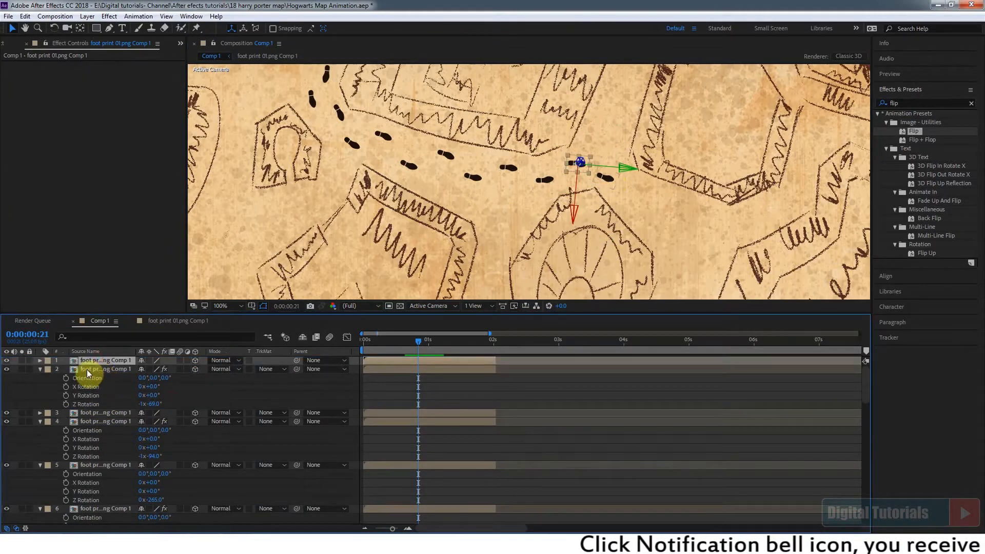
pyautogui.press('r')
pyautogui.moveTo(586, 171); pyautogui.dragTo(653, 191)
pyautogui.moveTo(158, 395); pyautogui.dragTo(178, 395)
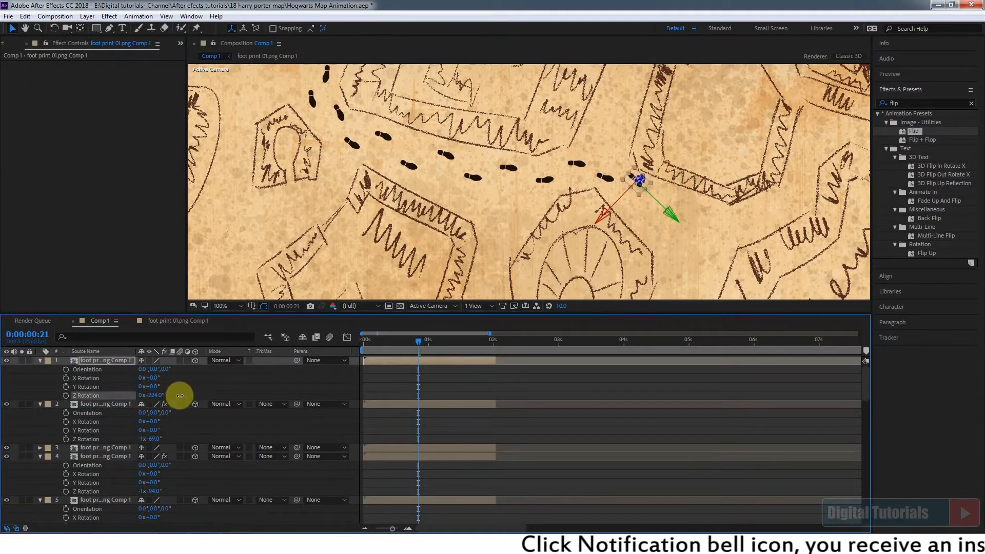
pyautogui.click(606, 178)
pyautogui.click(641, 184)
# Duplicate the sixteenth footprint to the top of the layer stack, place it as the eighteenth print, and set its Z Rotation to -1x-45°
pyautogui.click(608, 178)
pyautogui.hotkey('ctrl', 'd')
pyautogui.moveTo(103, 404); pyautogui.dragTo(106, 359)
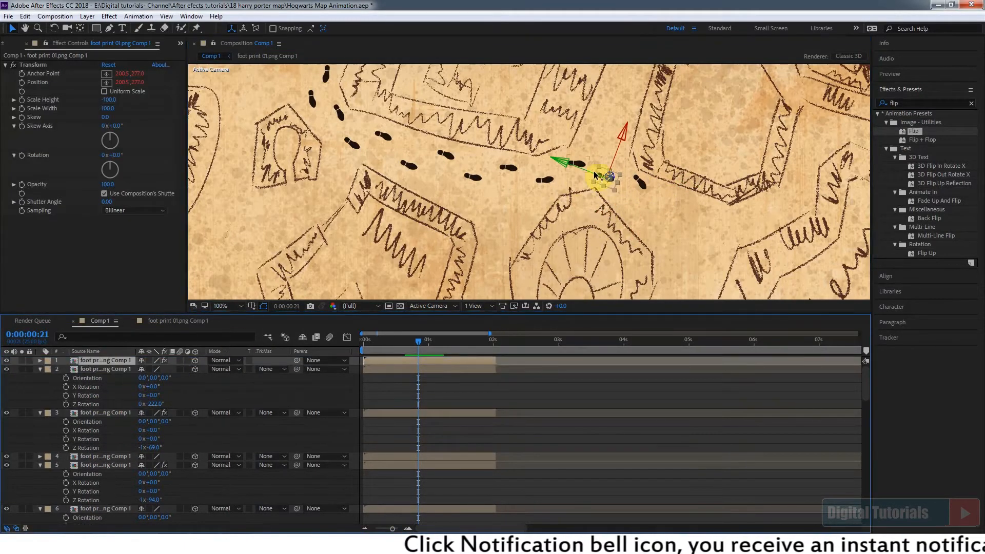
pyautogui.press('r')
pyautogui.moveTo(610, 179); pyautogui.dragTo(646, 222)
pyautogui.moveTo(156, 395); pyautogui.dragTo(176, 396)
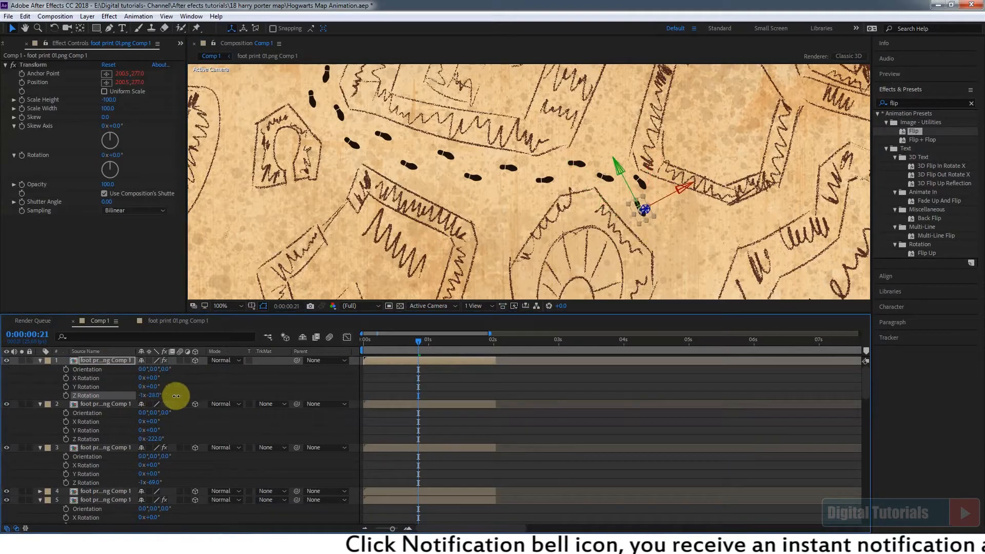
# Duplicate the seventeenth footprint to the top of the layer stack, place it as the nineteenth print, and set its Z Rotation to -208°
pyautogui.click(134, 403)
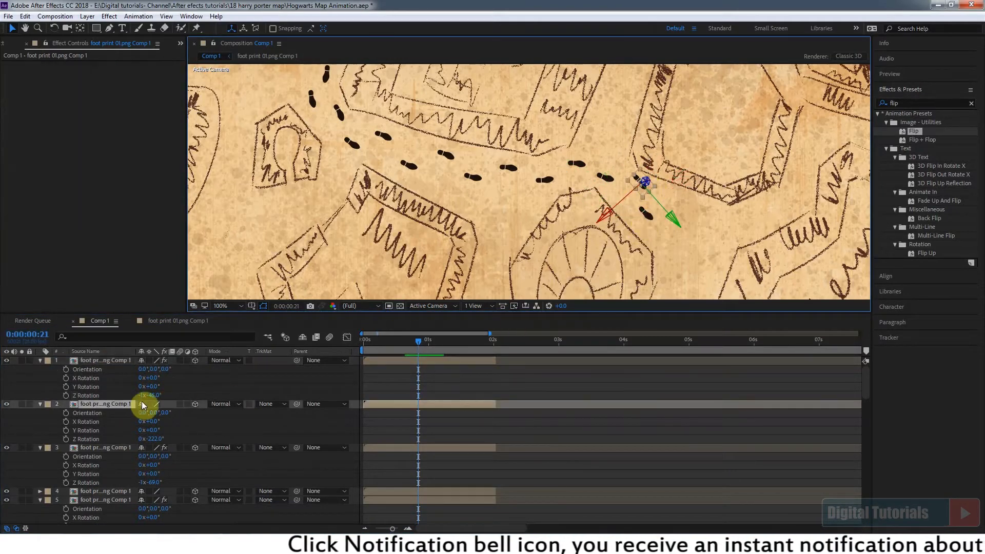
pyautogui.hotkey('ctrl', 'd')
pyautogui.moveTo(121, 402); pyautogui.dragTo(121, 360)
pyautogui.press('r')
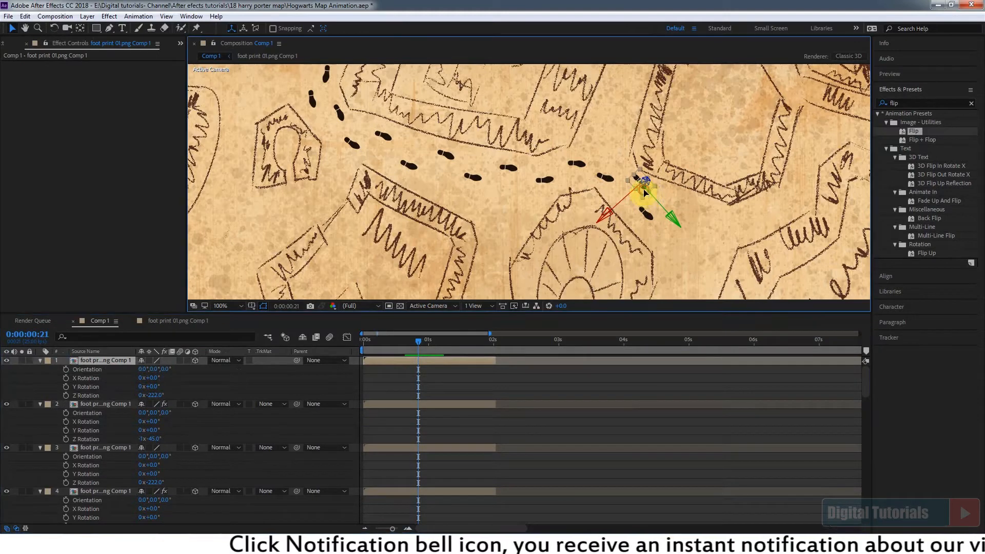
pyautogui.moveTo(164, 396); pyautogui.dragTo(99, 360)
# Duplicate the eighteenth footprint to the top of the layer stack, place it as the twentieth print, and set its Z Rotation to -1x-24°
pyautogui.click(581, 277)
pyautogui.hotkey('ctrl', 'd')
pyautogui.moveTo(644, 213); pyautogui.dragTo(671, 255)
pyautogui.press('r')
pyautogui.moveTo(147, 396); pyautogui.dragTo(163, 396)
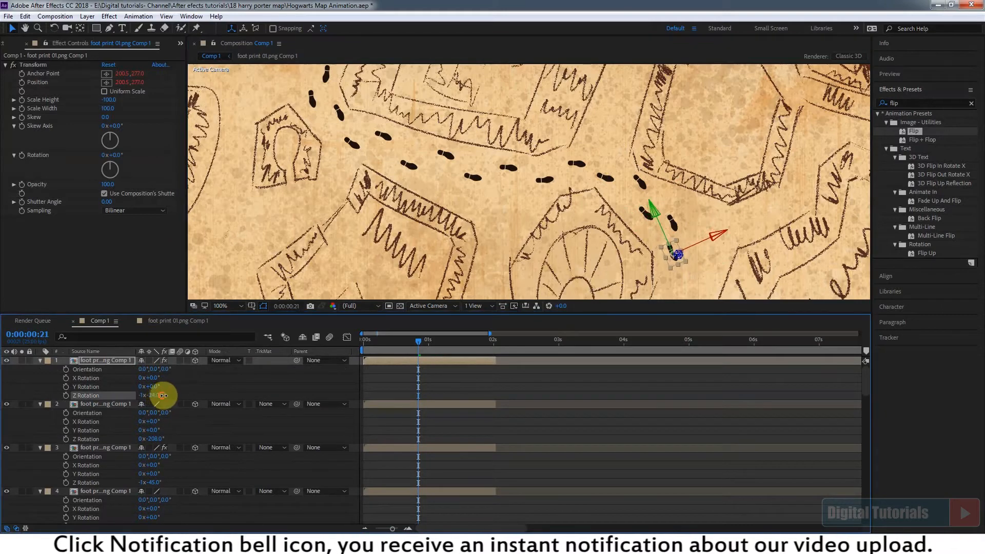
# Duplicate the nineteenth footprint to the top of the layer stack, place it as the twenty-first print, and set its Z Rotation to -179°
pyautogui.moveTo(609, 270); pyautogui.dragTo(517, 156)
pyautogui.moveTo(611, 180); pyautogui.dragTo(613, 205)
pyautogui.click(582, 135)
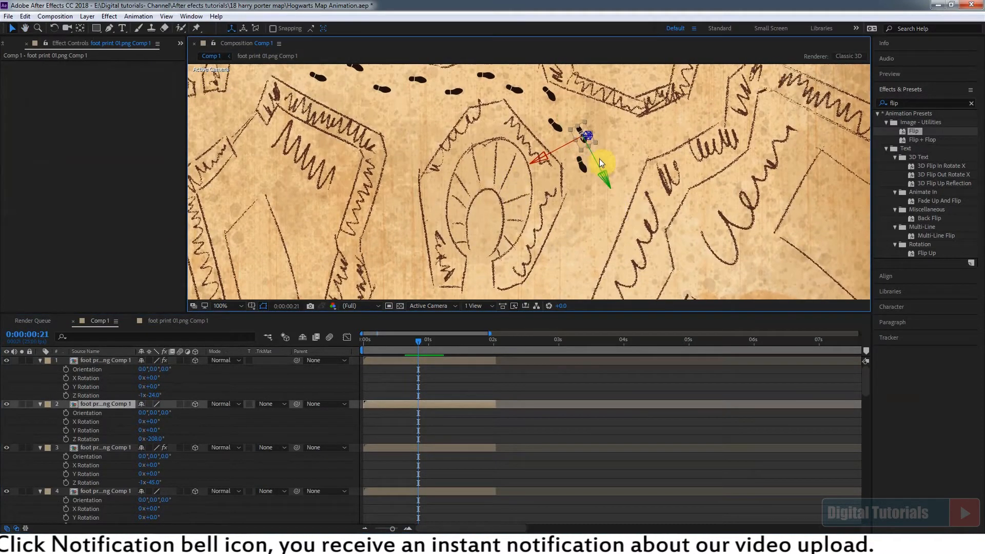
pyautogui.hotkey('ctrl', 'd')
pyautogui.moveTo(90, 403); pyautogui.dragTo(93, 361)
pyautogui.press('r')
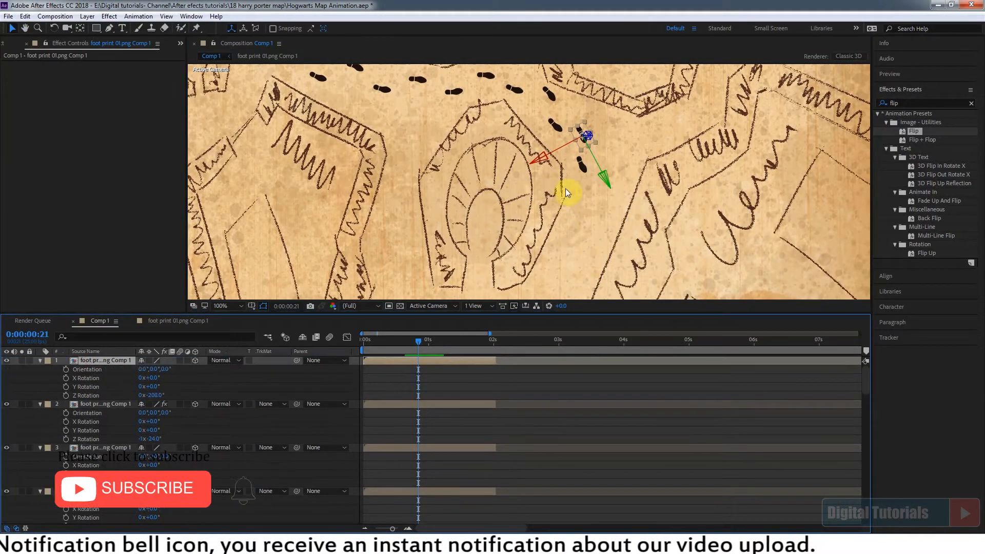
pyautogui.moveTo(584, 146); pyautogui.dragTo(605, 200)
pyautogui.moveTo(148, 396); pyautogui.dragTo(163, 396)
pyautogui.moveTo(603, 199); pyautogui.dragTo(599, 195)
# Duplicate the twentieth footprint to the top of the layer stack, place it as the twenty-second print, and set its Z Rotation to -354°
pyautogui.click(165, 402)
pyautogui.hotkey('ctrl', 'd')
pyautogui.moveTo(92, 404); pyautogui.dragTo(92, 361)
pyautogui.moveTo(583, 171); pyautogui.dragTo(589, 210)
pyautogui.press('r')
pyautogui.moveTo(154, 395); pyautogui.dragTo(166, 397)
pyautogui.moveTo(584, 216); pyautogui.dragTo(579, 221)
# Duplicate the twenty-first footprint to the top of the layer stack, place it as the twenty-third print, and set its Z Rotation to -157°
pyautogui.click(599, 187)
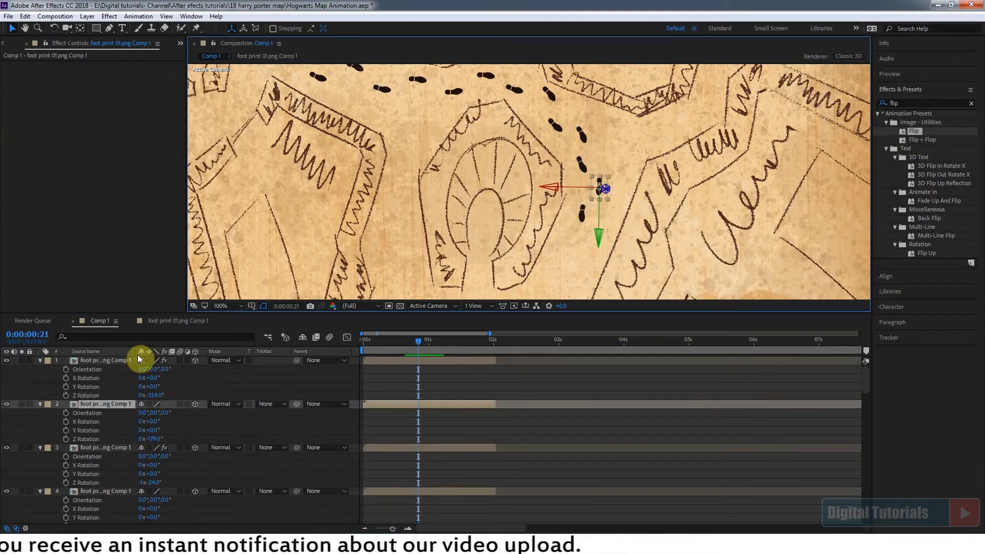
pyautogui.hotkey('ctrl', 'd')
pyautogui.moveTo(92, 403); pyautogui.dragTo(98, 357)
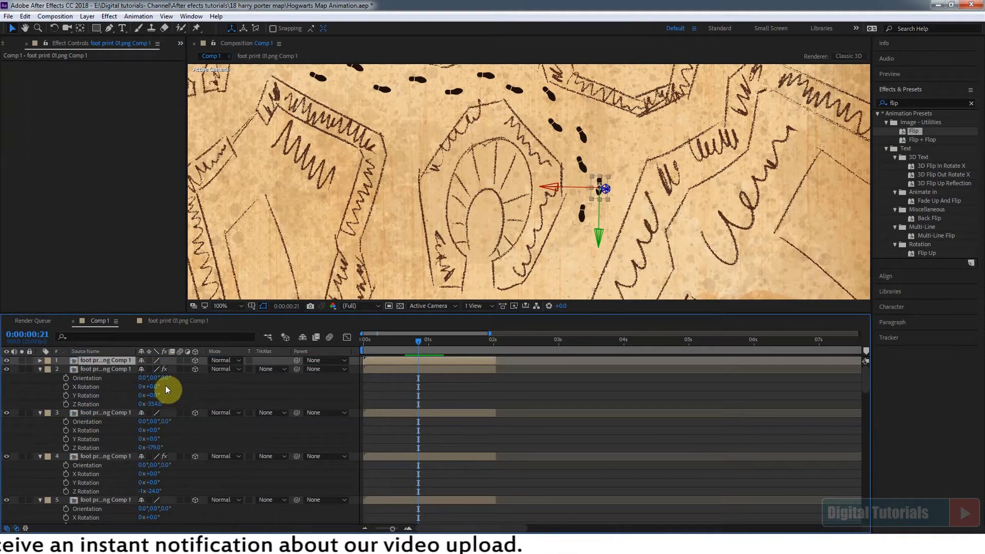
pyautogui.press('r')
pyautogui.moveTo(148, 395); pyautogui.dragTo(163, 394)
pyautogui.click(588, 246)
# Duplicate the twenty-second footprint to the top of the layer stack, place it as the twenty-fourth print, and set its Z Rotation to -338°
pyautogui.click(582, 215)
pyautogui.hotkey('ctrl', 'd')
pyautogui.moveTo(97, 405); pyautogui.dragTo(99, 358)
pyautogui.moveTo(580, 219); pyautogui.dragTo(563, 274)
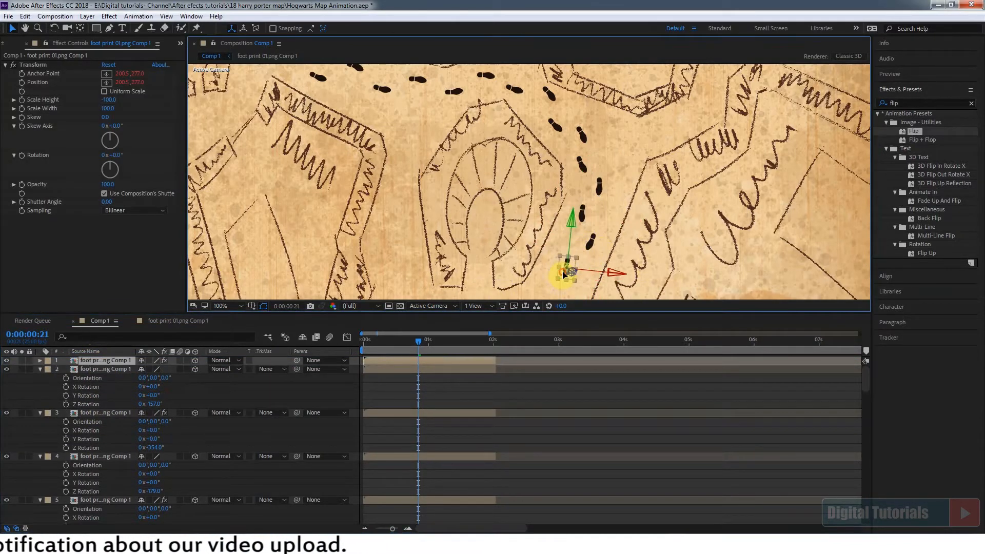
pyautogui.press('r')
pyautogui.moveTo(148, 396); pyautogui.dragTo(162, 395)
pyautogui.moveTo(564, 267); pyautogui.dragTo(565, 259)
# Set the composition viewer's magnification to Fit to review the whole footprint trail on the map
pyautogui.scroll(-1, 571, 245)
pyautogui.scroll(-2, 571, 245)
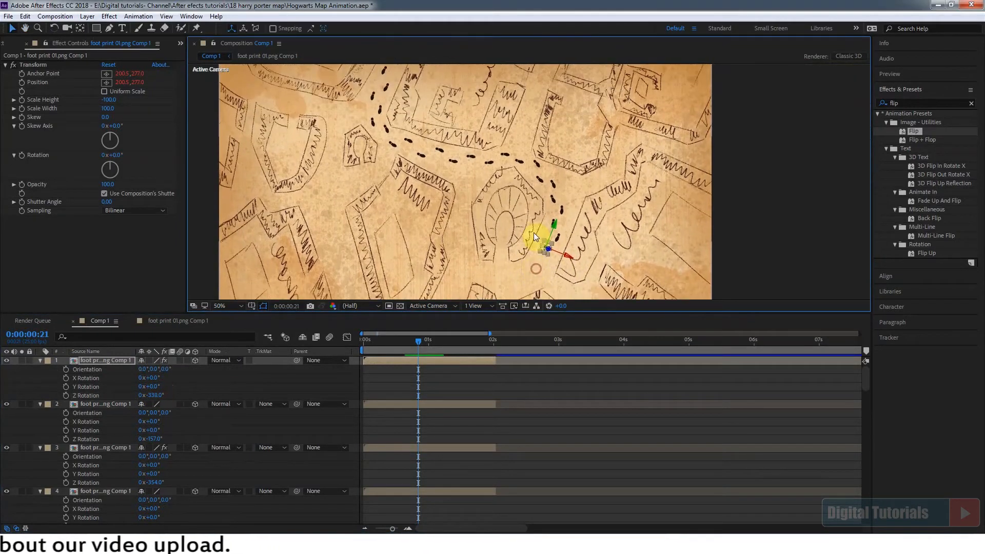
pyautogui.click(229, 307)
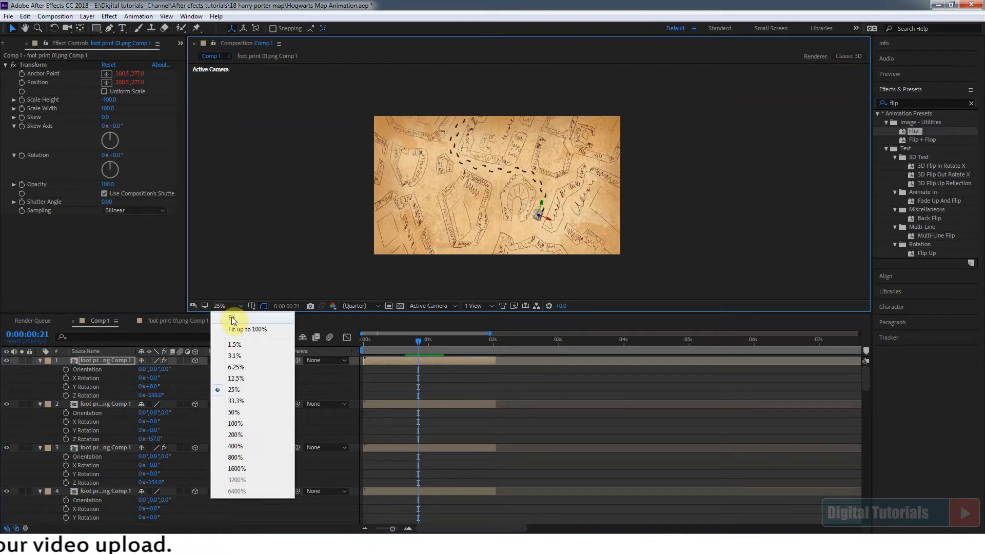
pyautogui.click(231, 316)
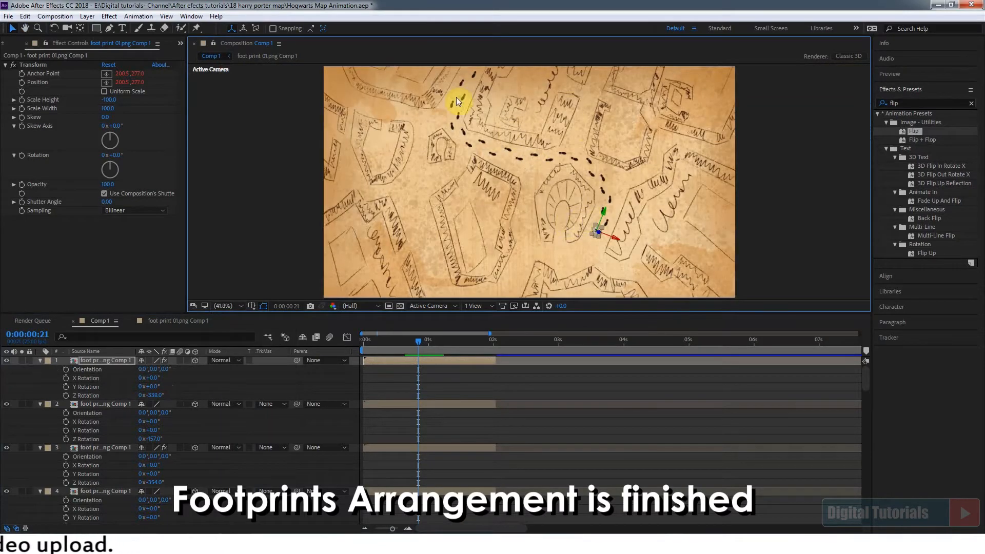
# Select all 24 footprint layers in the timeline and collapse their expanded properties
pyautogui.scroll(3, 508, 176)
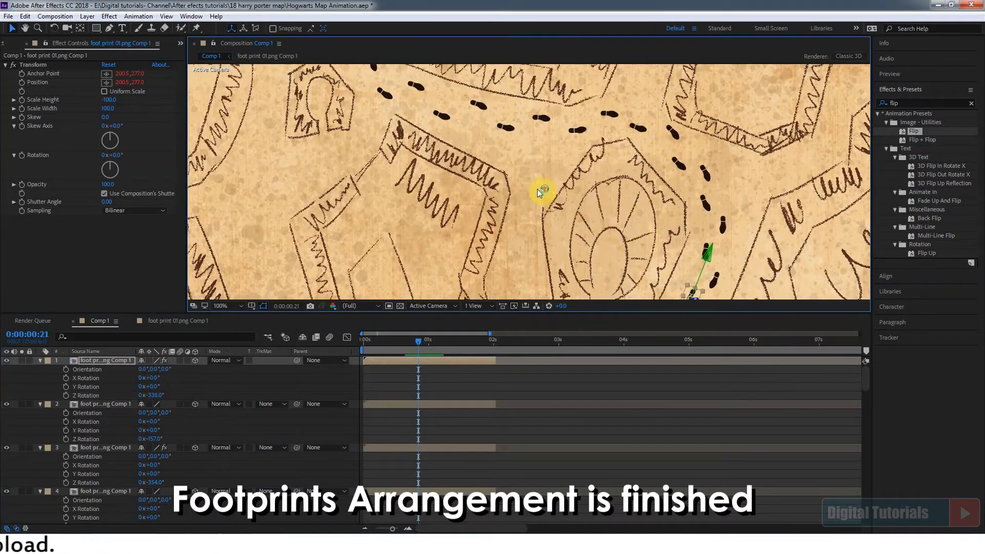
pyautogui.moveTo(387, 99); pyautogui.dragTo(374, 213)
pyautogui.moveTo(555, 171); pyautogui.dragTo(553, 243)
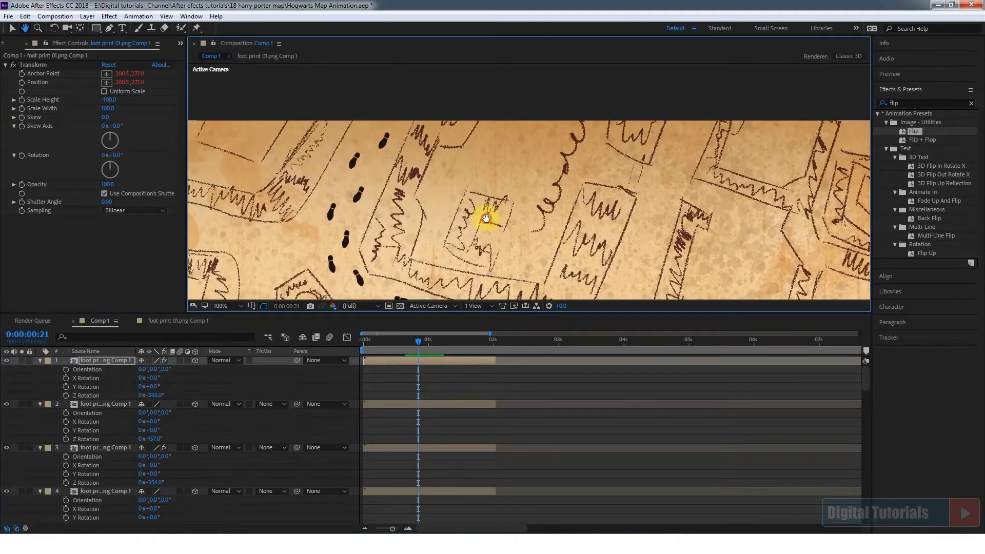
pyautogui.moveTo(488, 218); pyautogui.dragTo(481, 80)
pyautogui.scroll(-2, 524, 197)
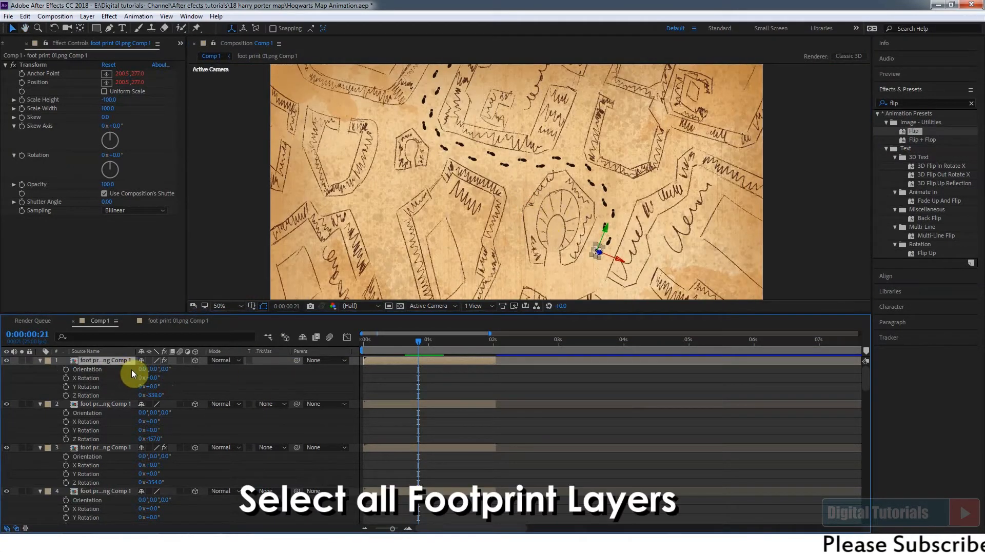
pyautogui.scroll(-10, 97, 393)
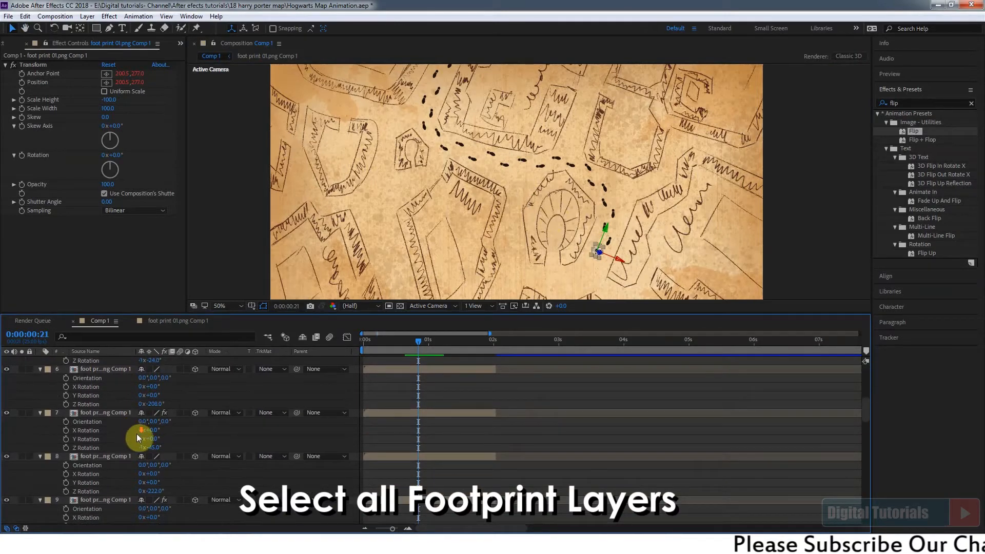
pyautogui.scroll(-15, 142, 441)
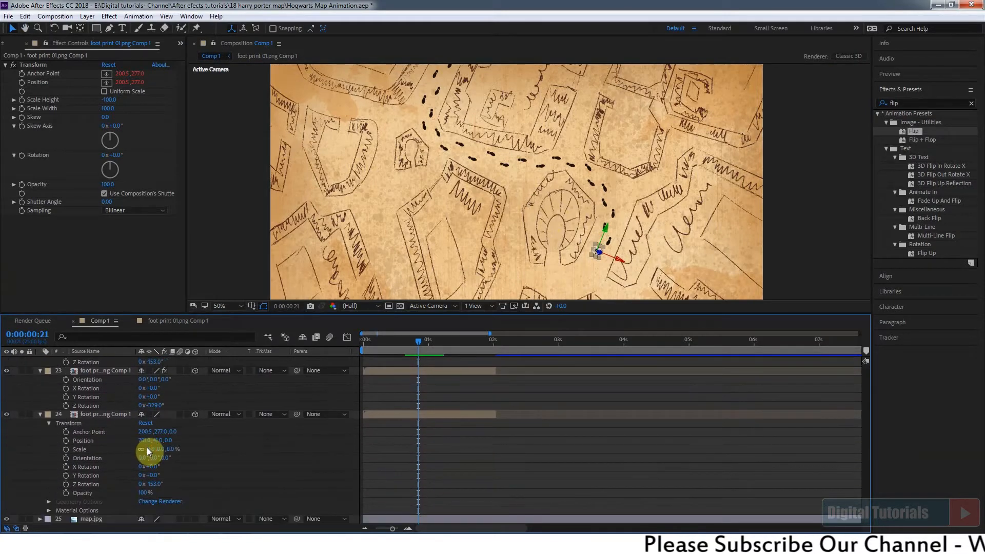
pyautogui.keyDown('shift'); pyautogui.click(96, 415); pyautogui.keyUp('shift')
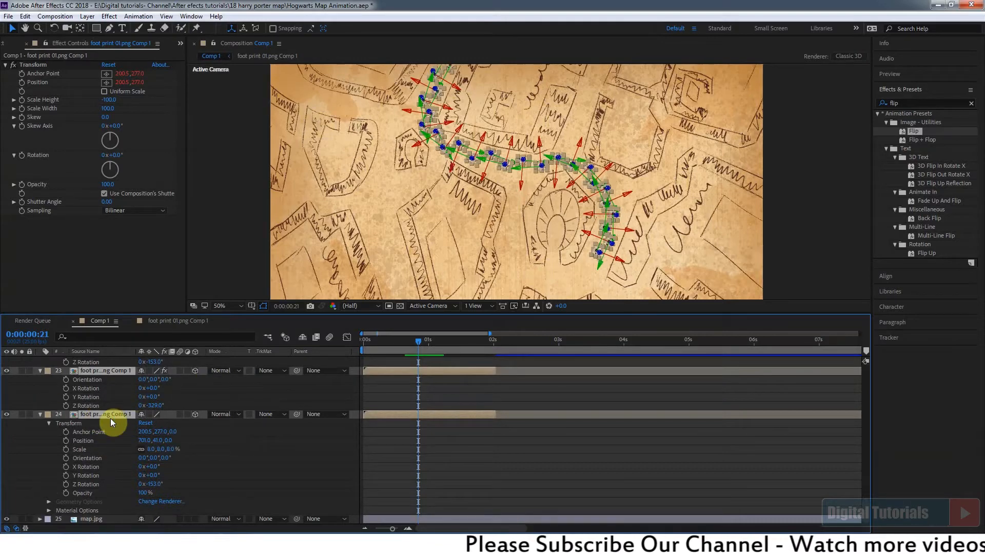
pyautogui.click(40, 414)
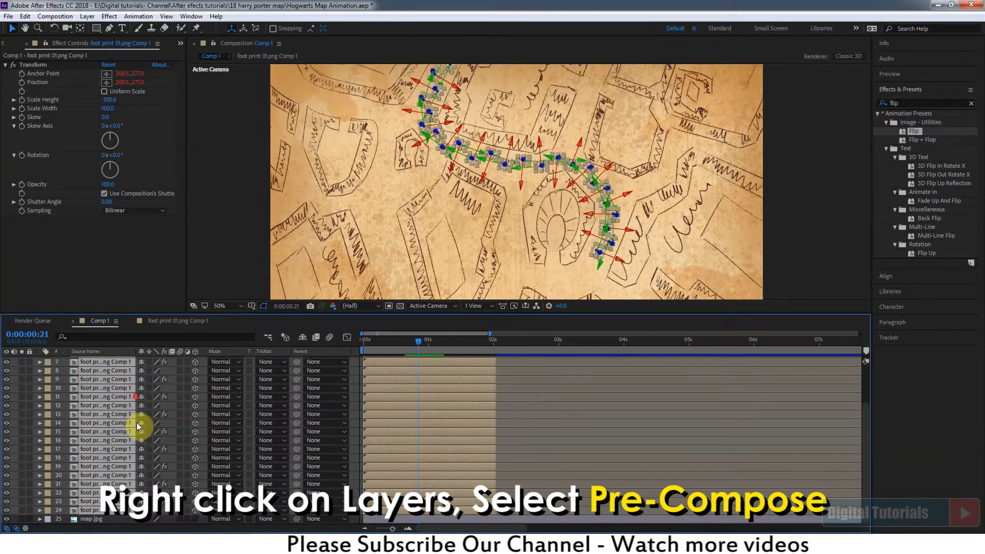
# Pre-compose the selected footprint layers as Pre-comp 1, moving all attributes into the new composition
pyautogui.rightClick(106, 413)
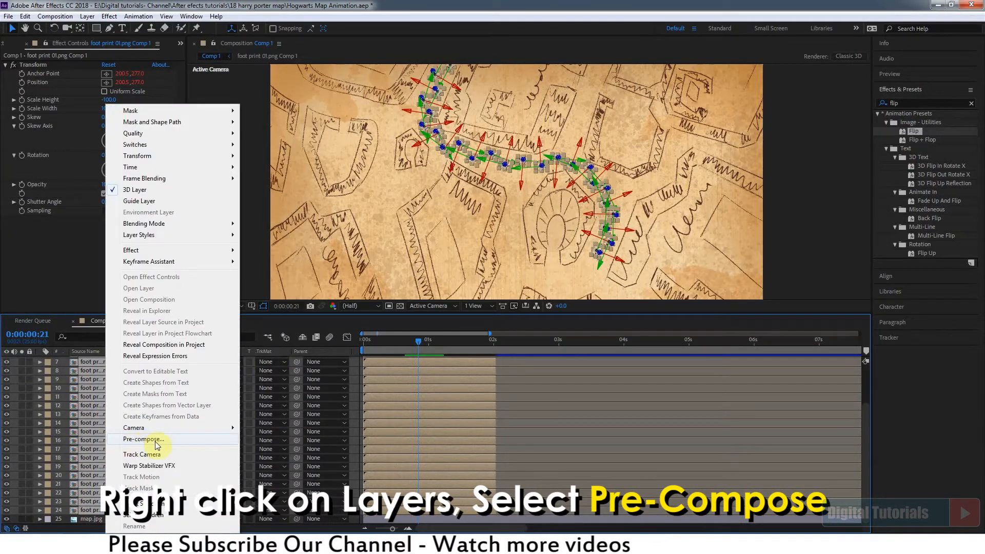
pyautogui.click(142, 440)
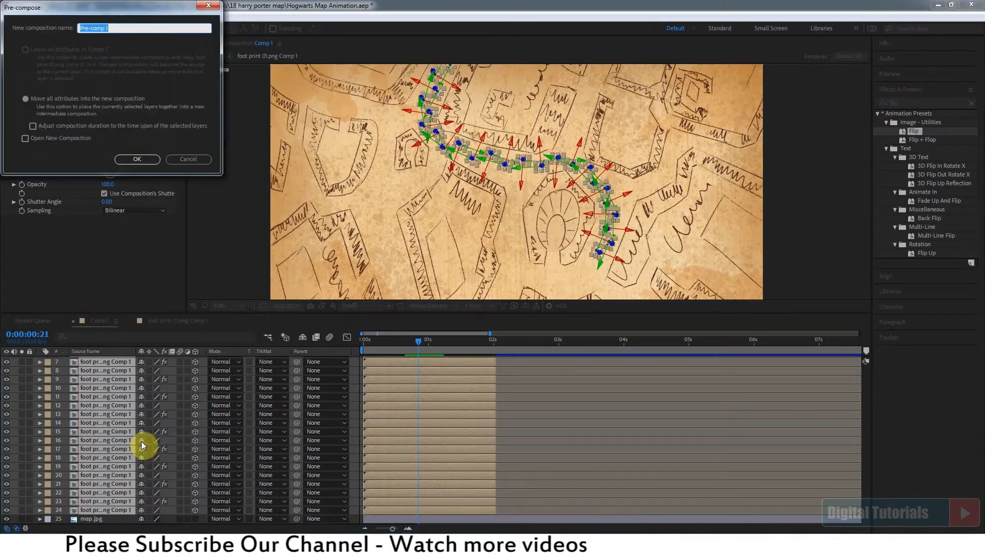
pyautogui.click(132, 157)
pyautogui.click(219, 433)
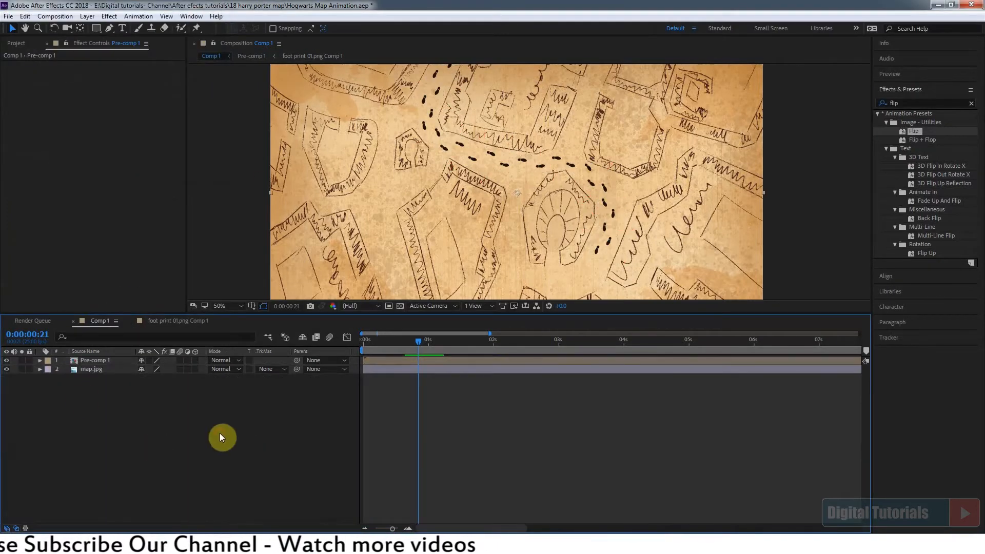
# Open the Pre-comp 1 composition and play the footprints from the first frame
pyautogui.click(106, 360)
pyautogui.doubleClick(101, 360)
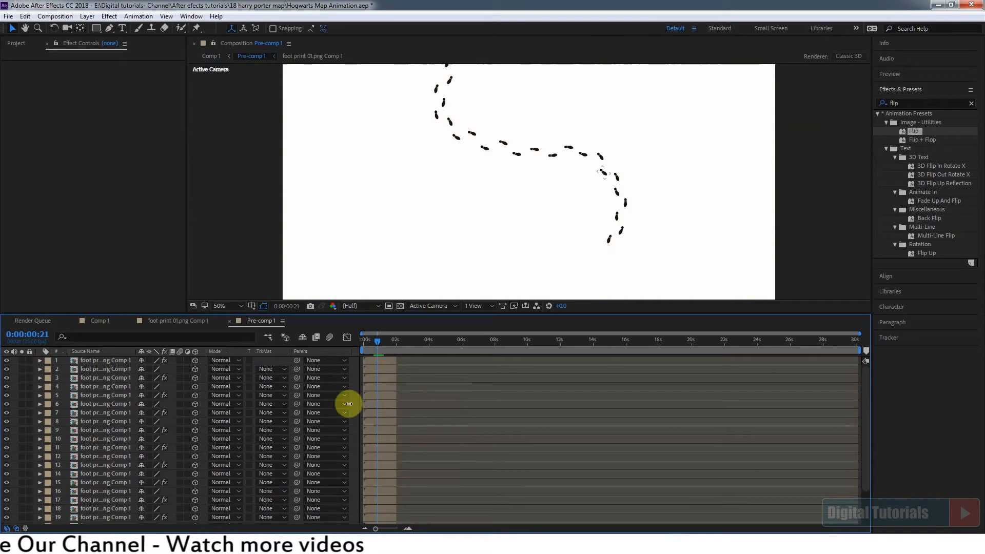
pyautogui.moveTo(377, 341); pyautogui.dragTo(362, 340)
pyautogui.press('space')
pyautogui.press('space')
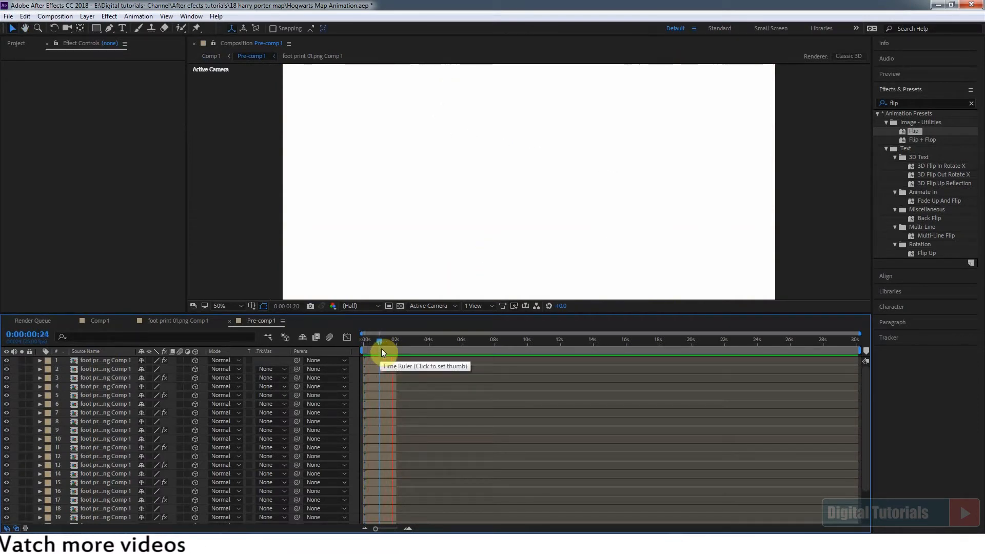
# Stagger the footprint layers in time from layer 23 up to layer 1, starting each about 0.7 seconds after the layer below it
pyautogui.moveTo(861, 389); pyautogui.dragTo(872, 439)
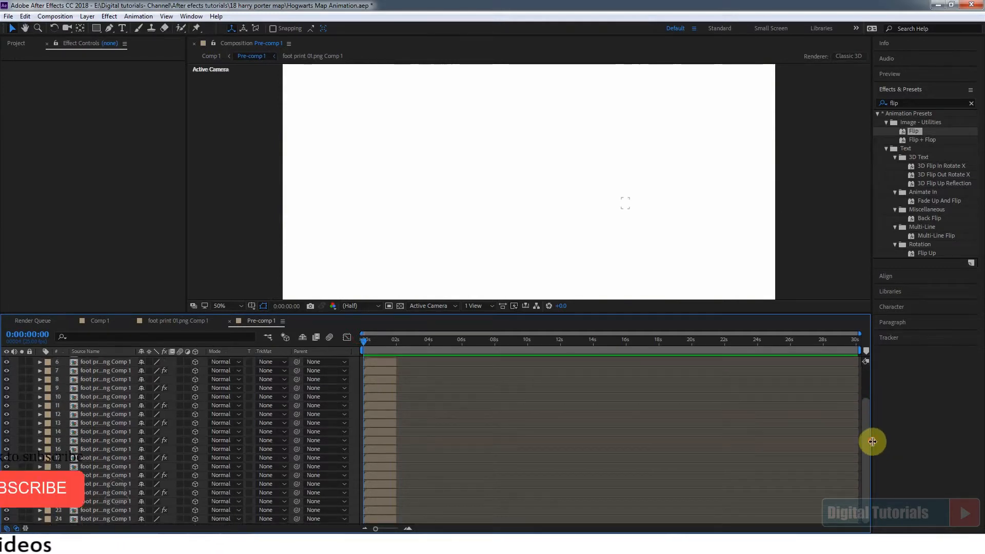
pyautogui.click(114, 522)
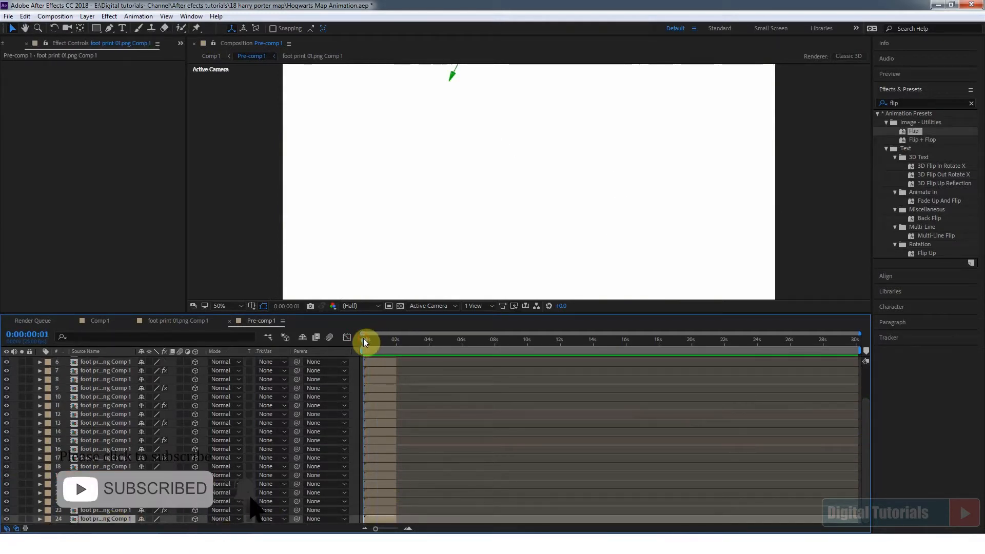
pyautogui.click(375, 510)
pyautogui.moveTo(375, 510); pyautogui.dragTo(386, 509)
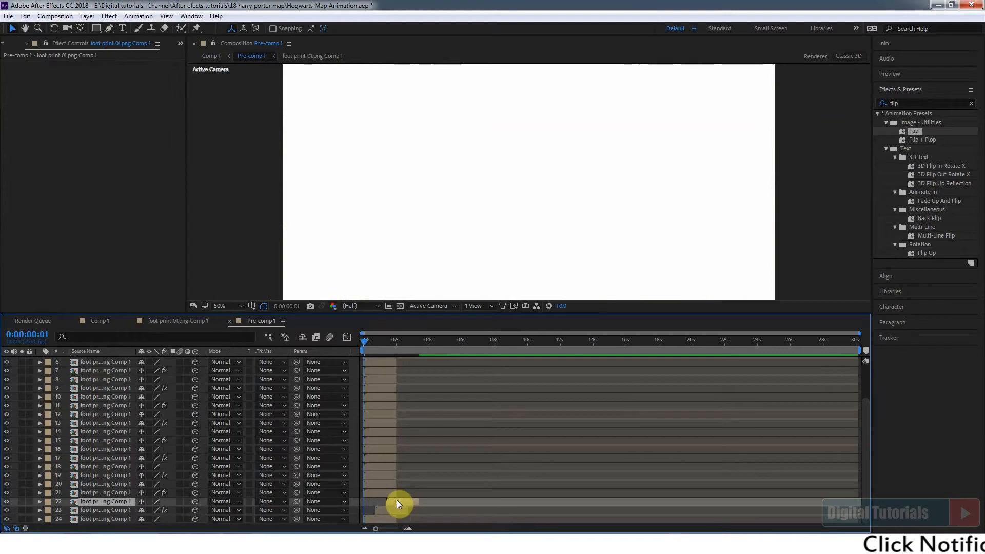
pyautogui.click(404, 494)
pyautogui.moveTo(383, 486); pyautogui.dragTo(438, 479)
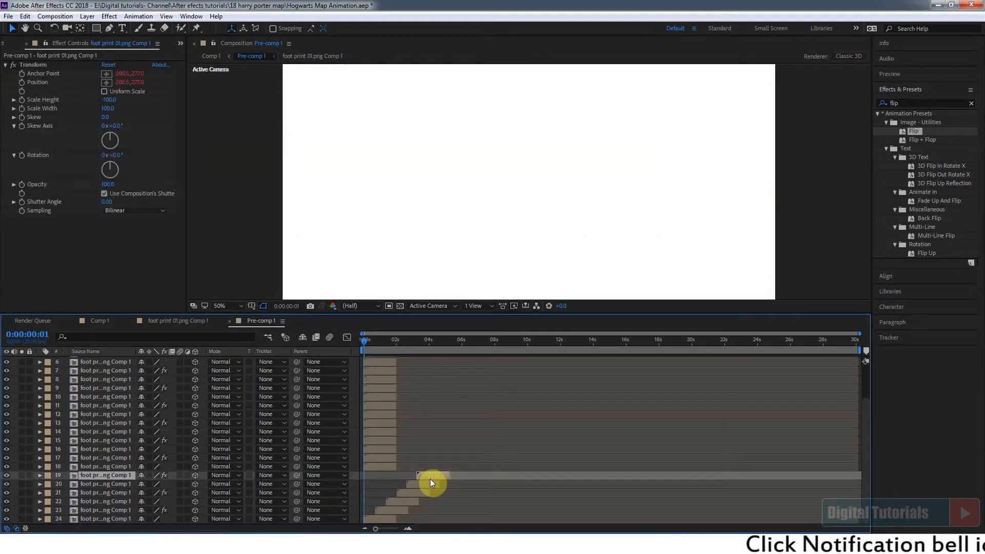
pyautogui.moveTo(380, 468); pyautogui.dragTo(445, 468)
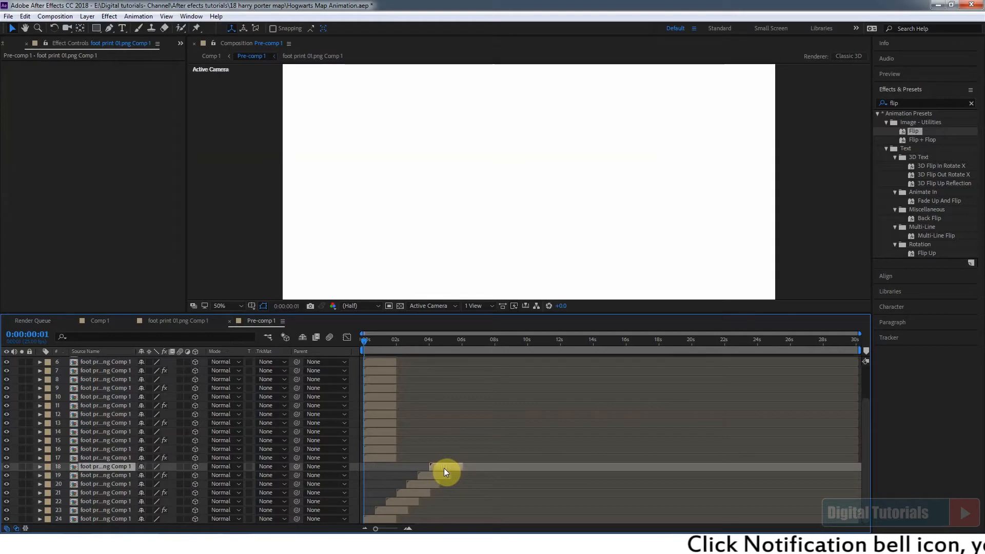
pyautogui.moveTo(383, 457); pyautogui.dragTo(460, 460)
pyautogui.moveTo(379, 450); pyautogui.dragTo(461, 450)
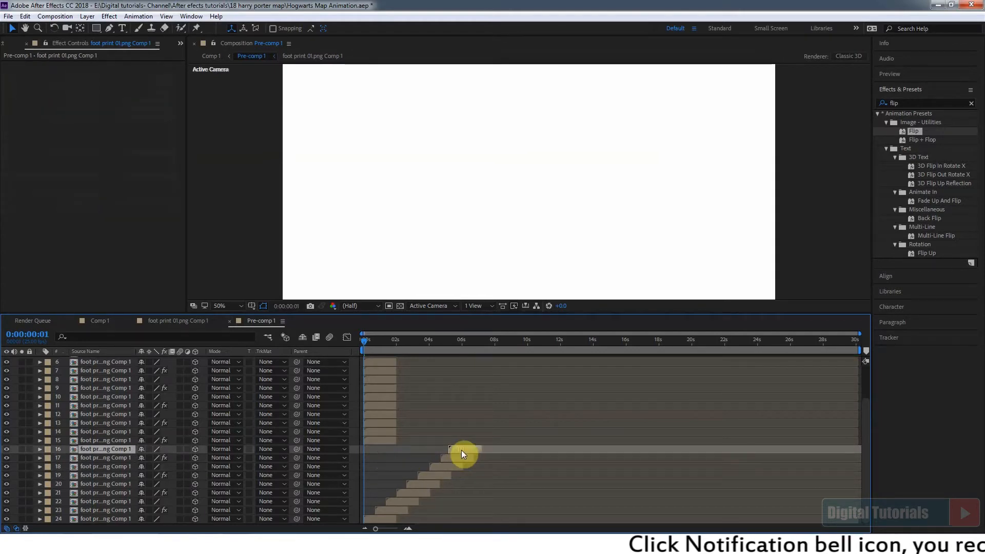
pyautogui.moveTo(387, 442); pyautogui.dragTo(476, 441)
pyautogui.moveTo(382, 431); pyautogui.dragTo(497, 428)
pyautogui.moveTo(379, 415); pyautogui.dragTo(516, 408)
pyautogui.moveTo(383, 398); pyautogui.dragTo(548, 388)
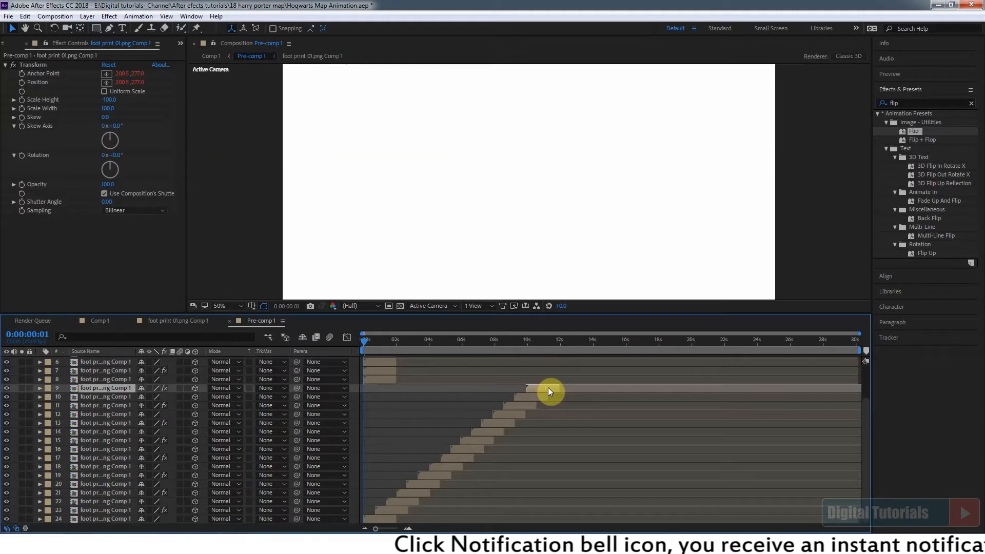
pyautogui.moveTo(389, 378); pyautogui.dragTo(559, 383)
pyautogui.moveTo(381, 370); pyautogui.dragTo(587, 368)
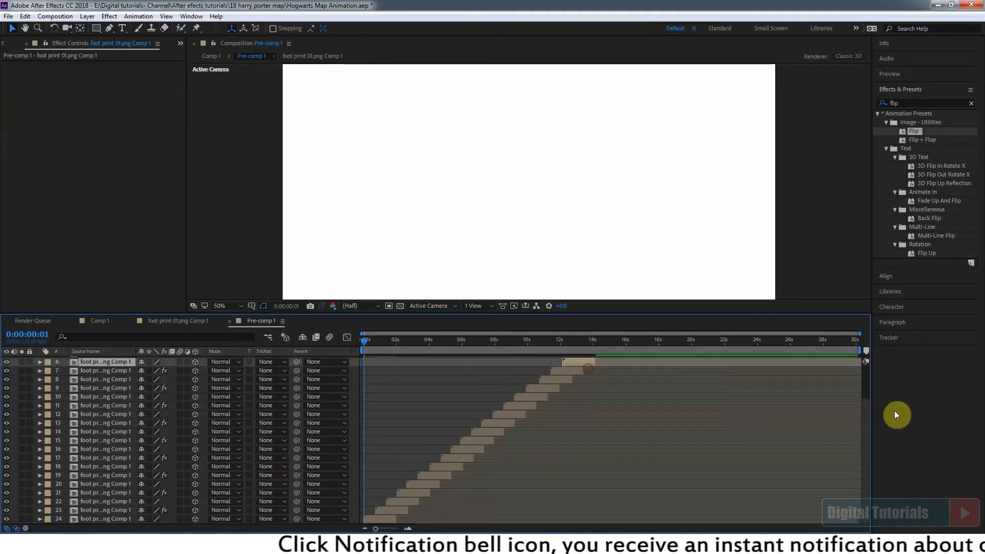
pyautogui.moveTo(865, 413); pyautogui.dragTo(865, 378)
pyautogui.moveTo(382, 393); pyautogui.dragTo(590, 396)
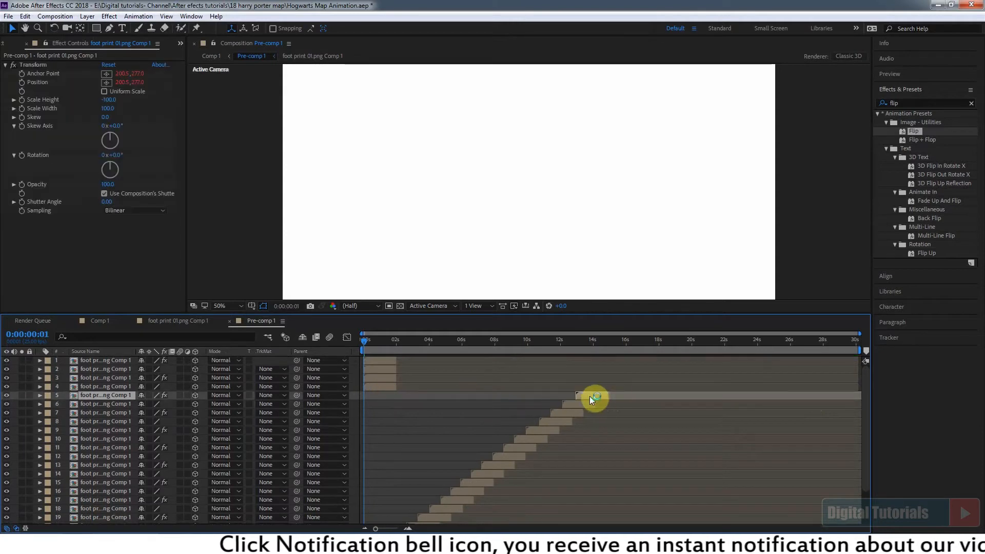
pyautogui.moveTo(383, 384); pyautogui.dragTo(624, 388)
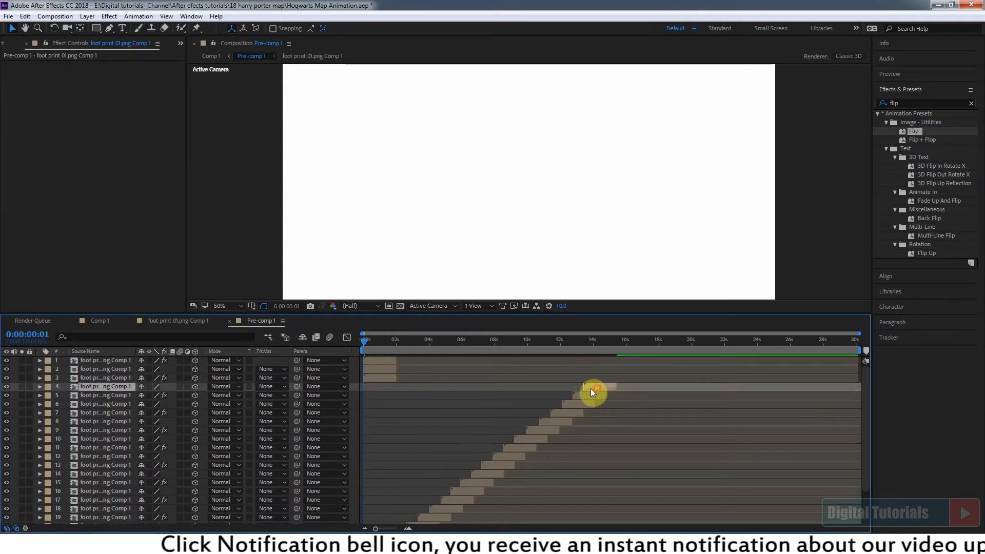
pyautogui.moveTo(386, 377); pyautogui.dragTo(612, 378)
pyautogui.moveTo(383, 369); pyautogui.dragTo(623, 373)
pyautogui.moveTo(392, 361); pyautogui.dragTo(641, 361)
# Preview the staggered footprints in Pre-comp 1, and again over the map in Comp 1 with the viewer magnification set to Fit
pyautogui.press('Home')
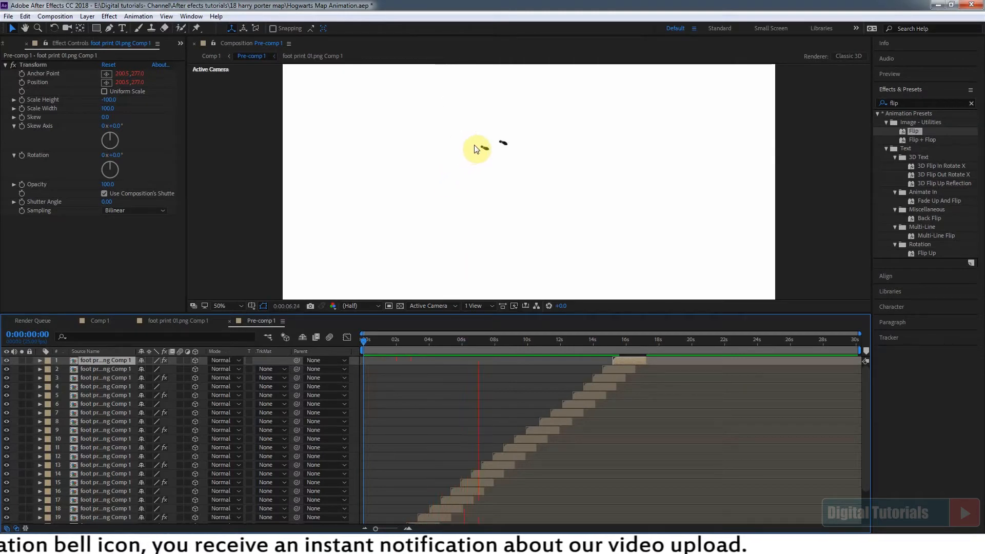
pyautogui.press('space')
pyautogui.click(110, 319)
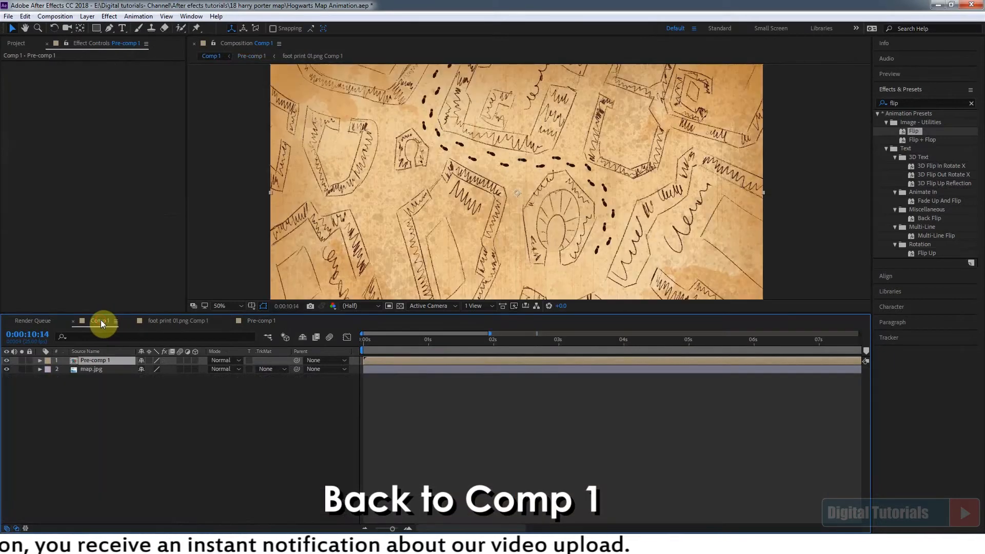
pyautogui.moveTo(412, 393); pyautogui.dragTo(356, 341)
pyautogui.click(240, 306)
pyautogui.click(238, 316)
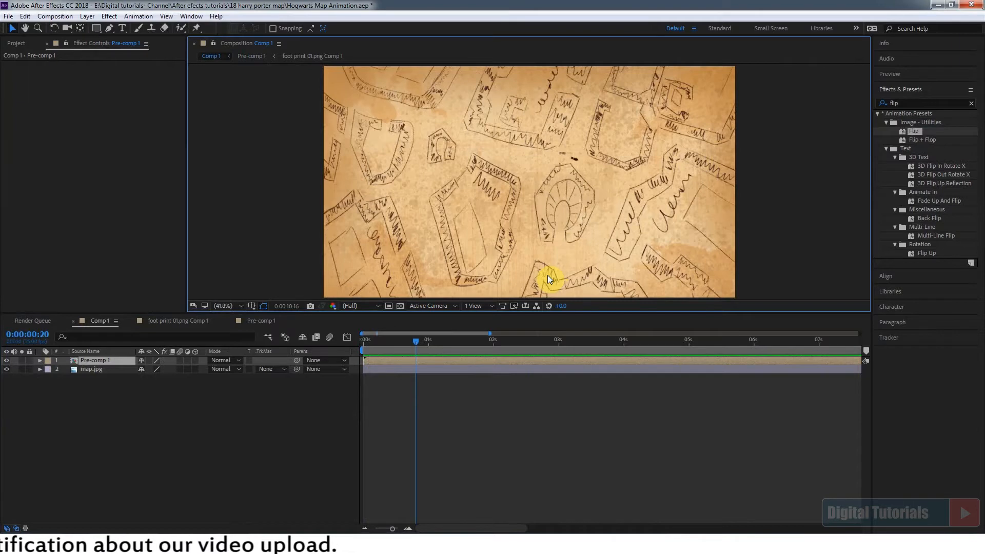
pyautogui.press('space')
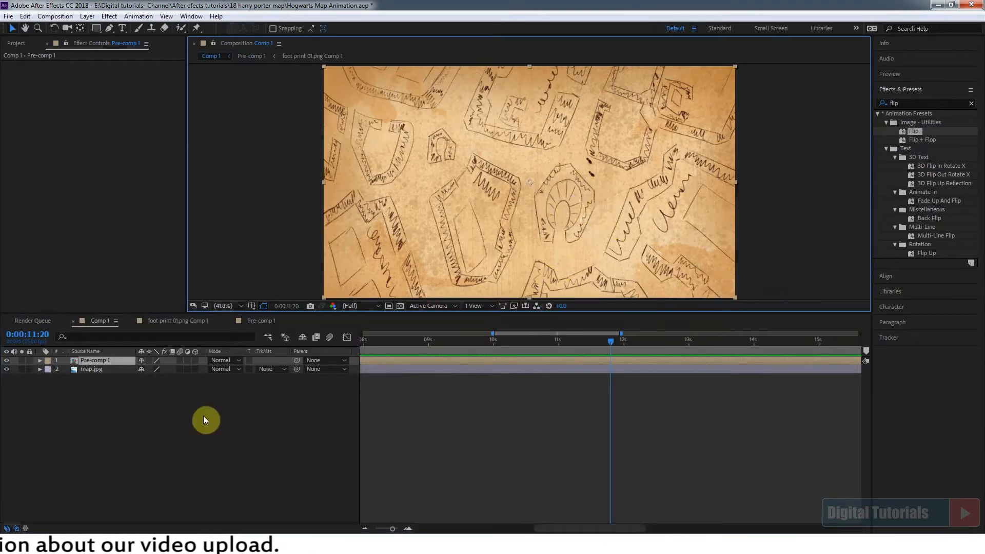
# In foot print 01.png Comp 1, move the two middle Fractal Noise Brightness keyframes closer together, to about 0.8 and 1.1 seconds, and preview the fade
pyautogui.click(172, 321)
pyautogui.click(362, 342)
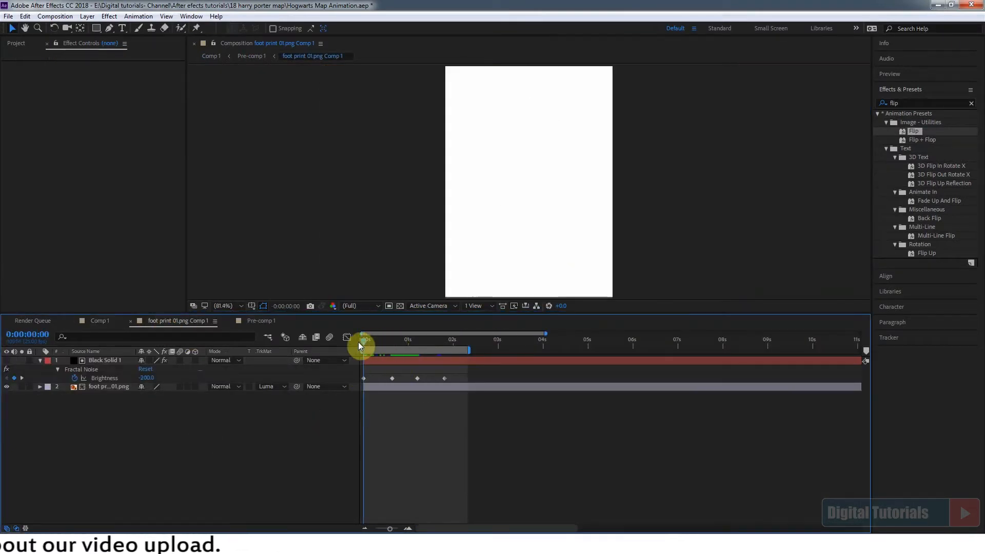
pyautogui.press('space')
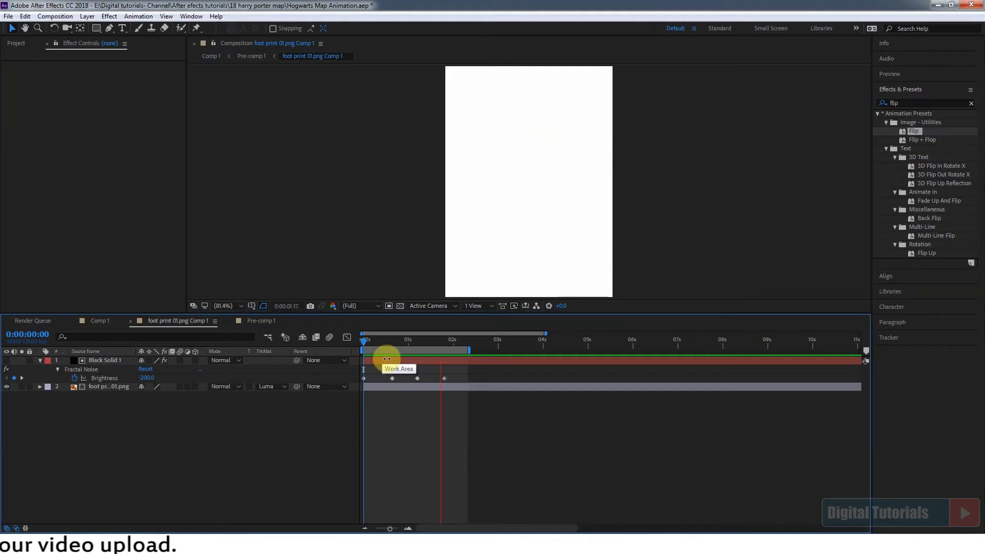
pyautogui.moveTo(392, 377); pyautogui.dragTo(412, 378)
pyautogui.click(361, 342)
pyautogui.press('space')
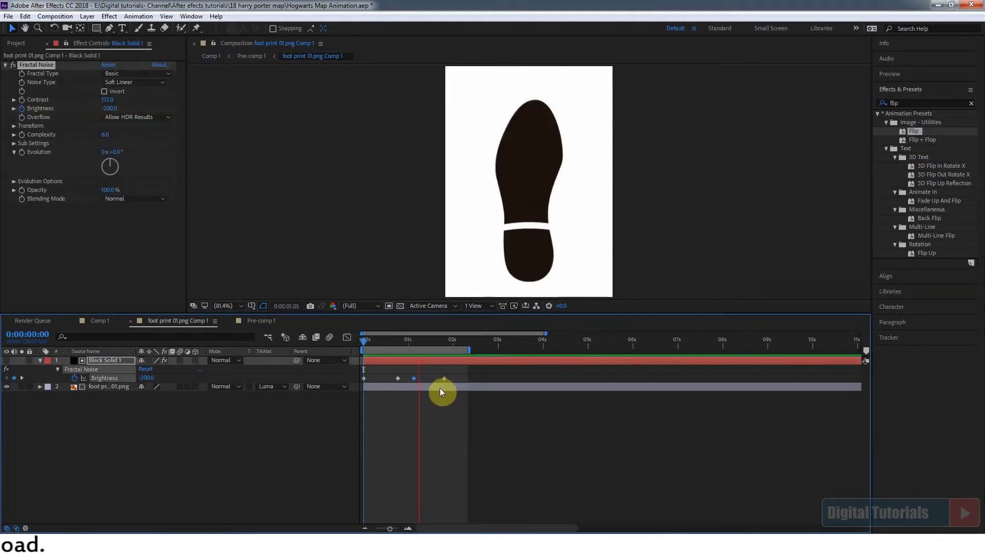
pyautogui.press('space')
# Return to Comp 1, show more of the timeline's duration, and play the footprint animation over the map
pyautogui.click(102, 322)
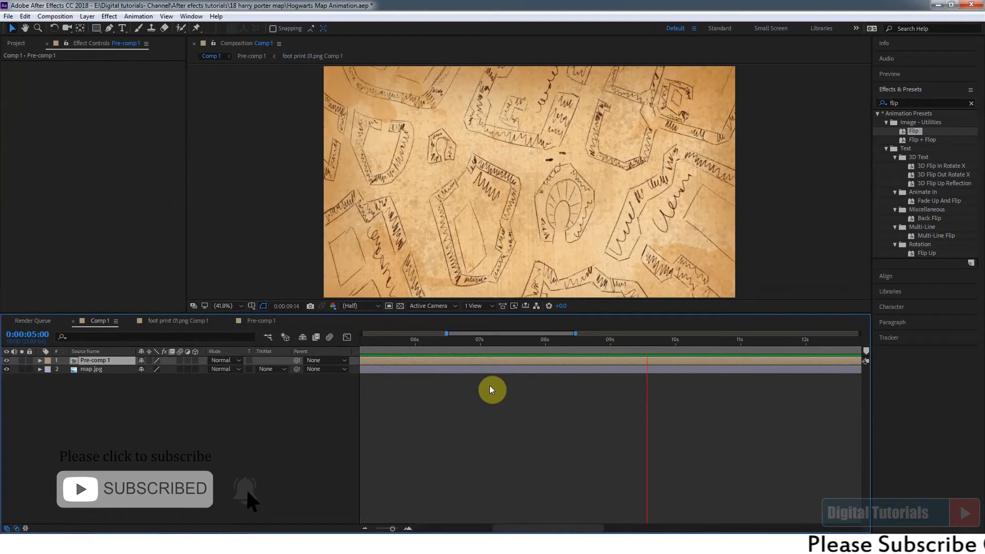
pyautogui.press('space')
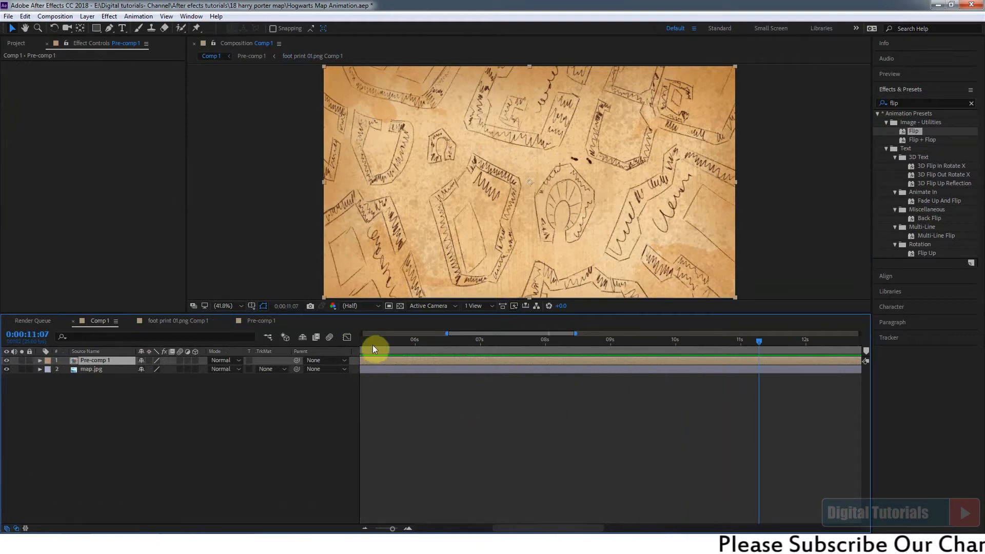
pyautogui.moveTo(373, 345); pyautogui.dragTo(341, 380)
pyautogui.press('space')
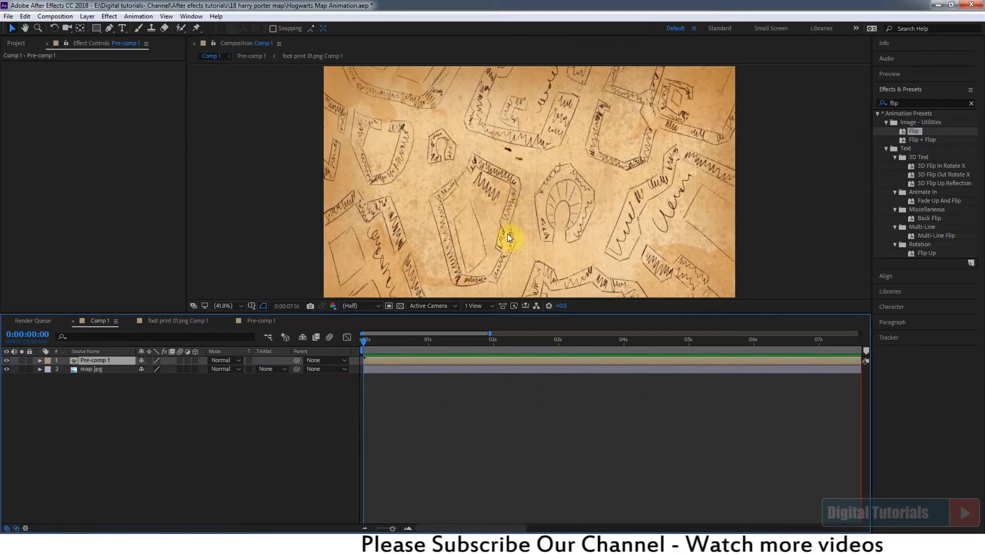
pyautogui.press('space')
pyautogui.moveTo(392, 528); pyautogui.dragTo(380, 528)
pyautogui.press('space')
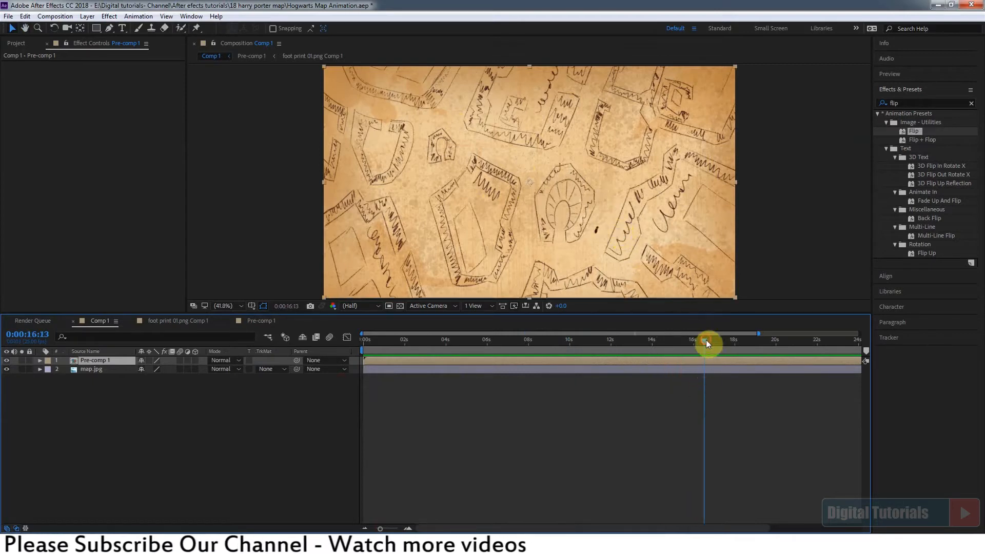
# Add ribbon01.png to Comp 1 as the top layer, above Pre-comp 1
pyautogui.moveTo(717, 337); pyautogui.dragTo(380, 387)
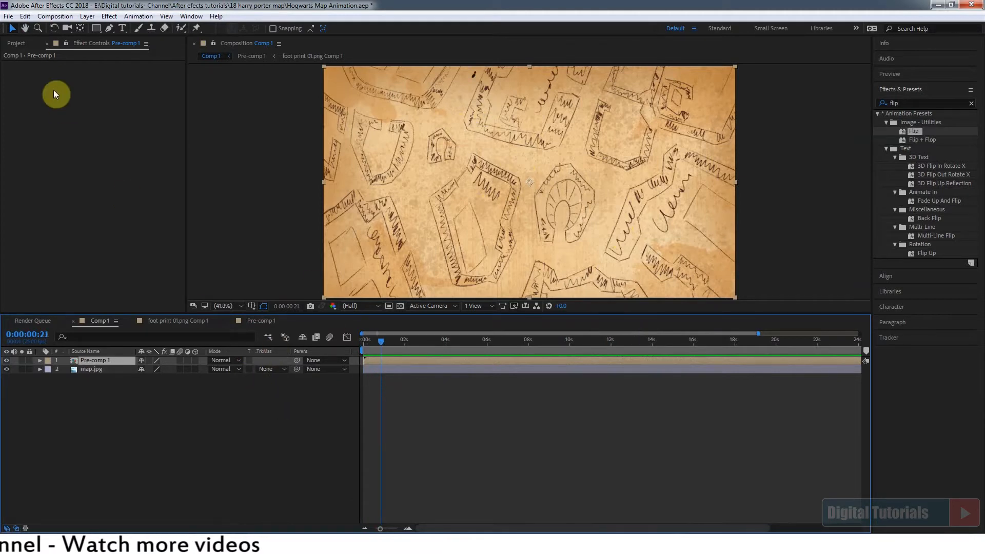
pyautogui.click(16, 43)
pyautogui.click(31, 186)
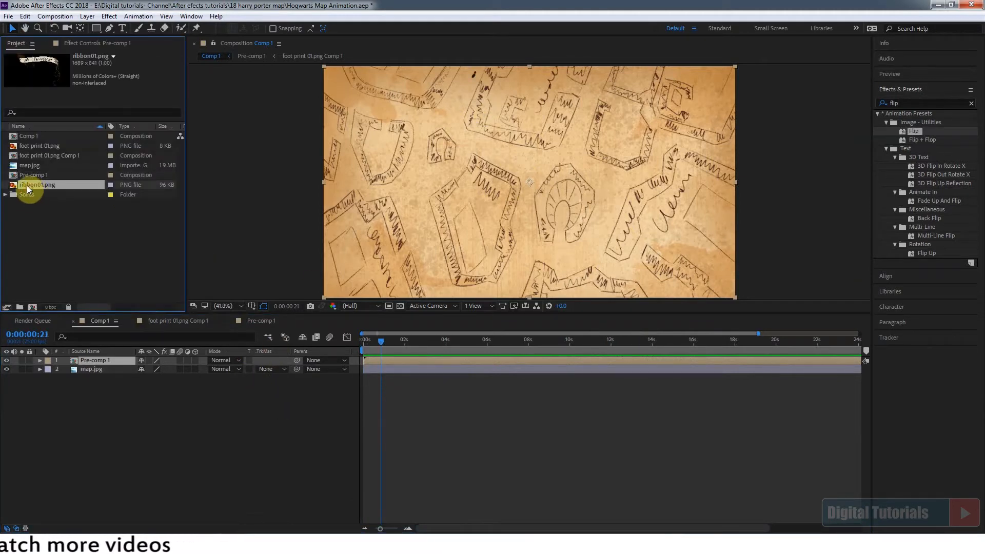
pyautogui.moveTo(32, 186); pyautogui.dragTo(99, 359)
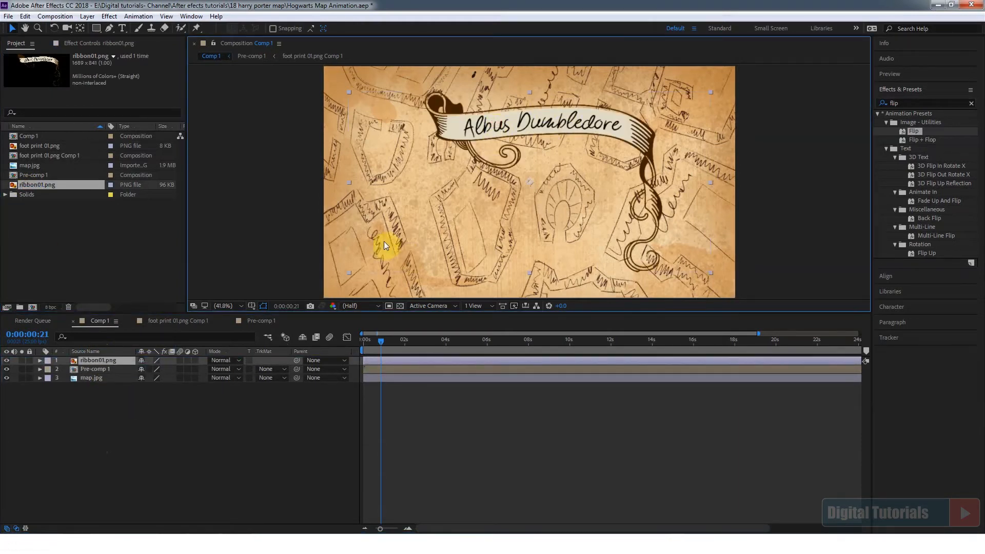
# Pre-compose the ribbon layer as ribbon01.png Comp 1, leaving all attributes in Comp 1, and open the new composition
pyautogui.rightClick(100, 363)
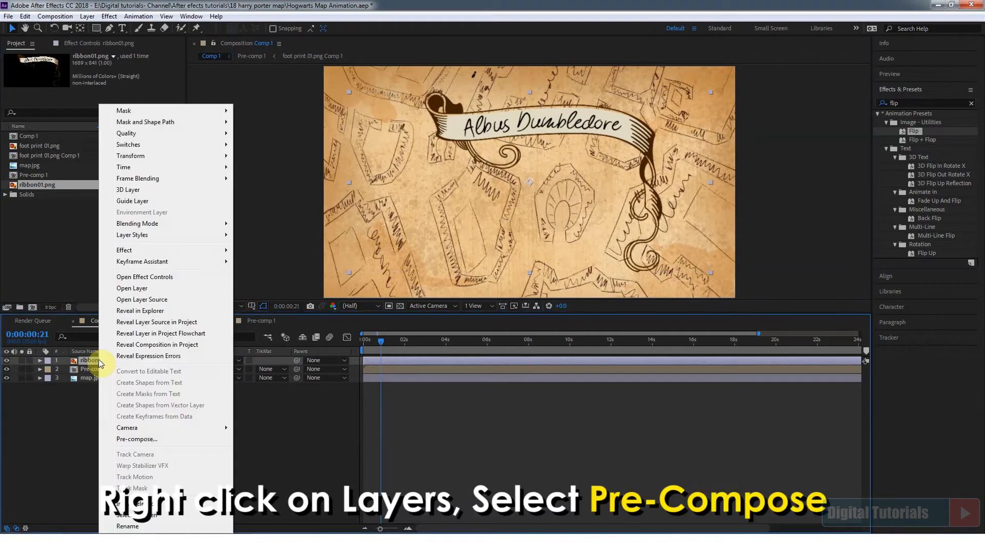
pyautogui.click(136, 440)
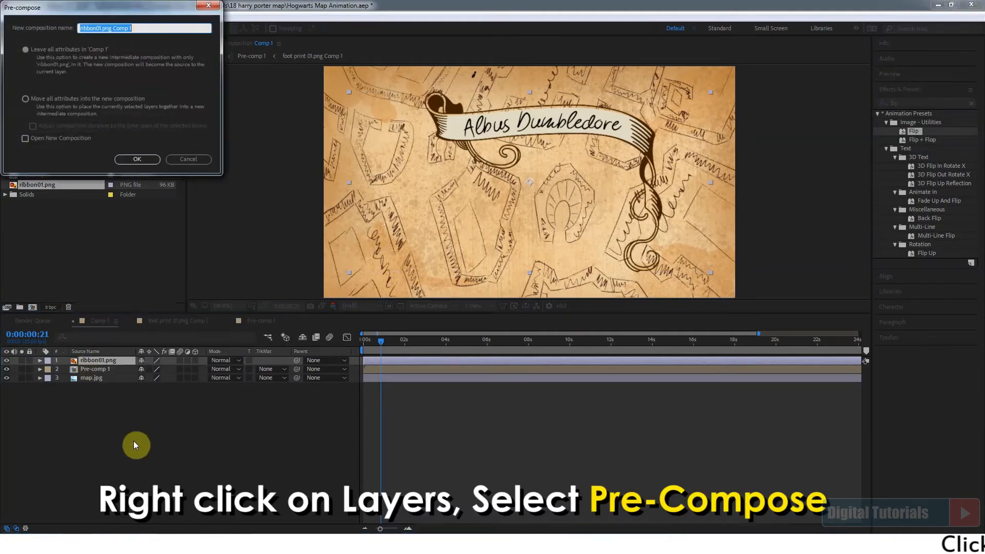
pyautogui.click(137, 159)
pyautogui.doubleClick(103, 360)
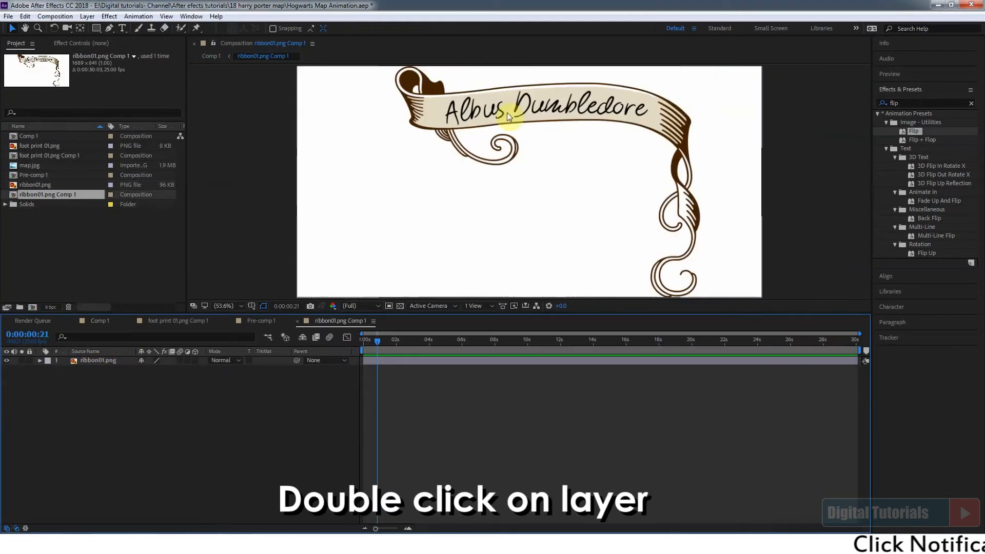
# Search the effects for "wave warp" and apply Wave Warp to the ribbon01.png layer
pyautogui.scroll(-1, 500, 105)
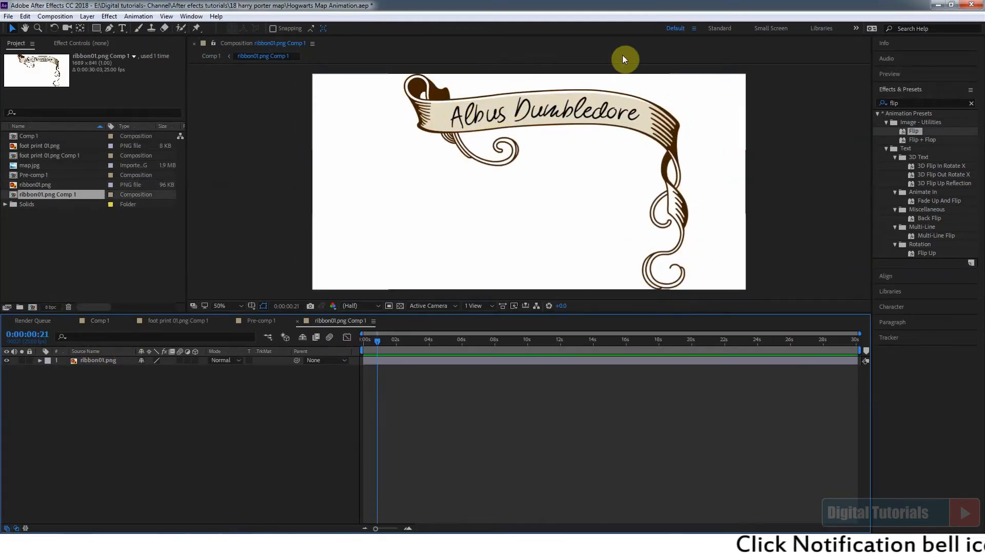
pyautogui.click(896, 103)
pyautogui.write('wa')
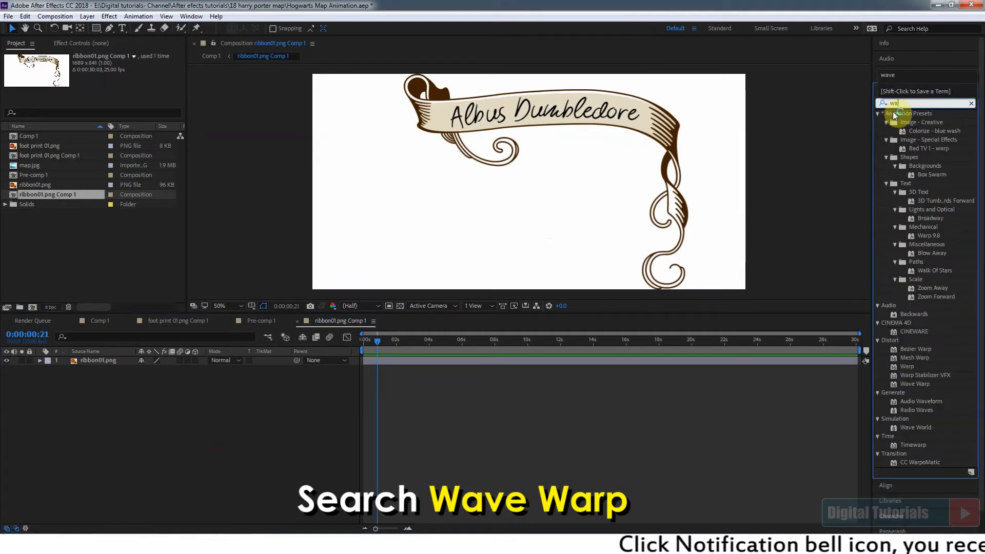
pyautogui.write('ve')
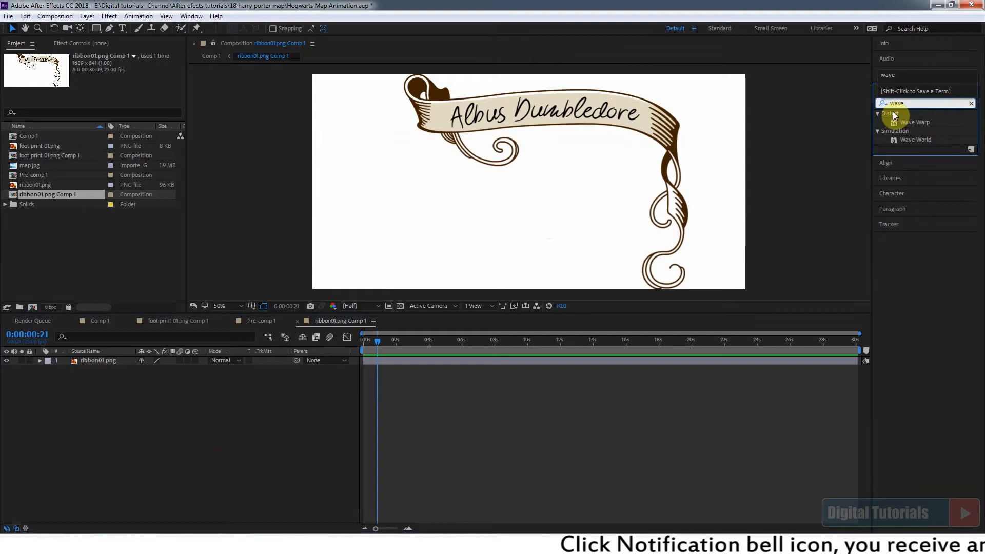
pyautogui.write(' warp')
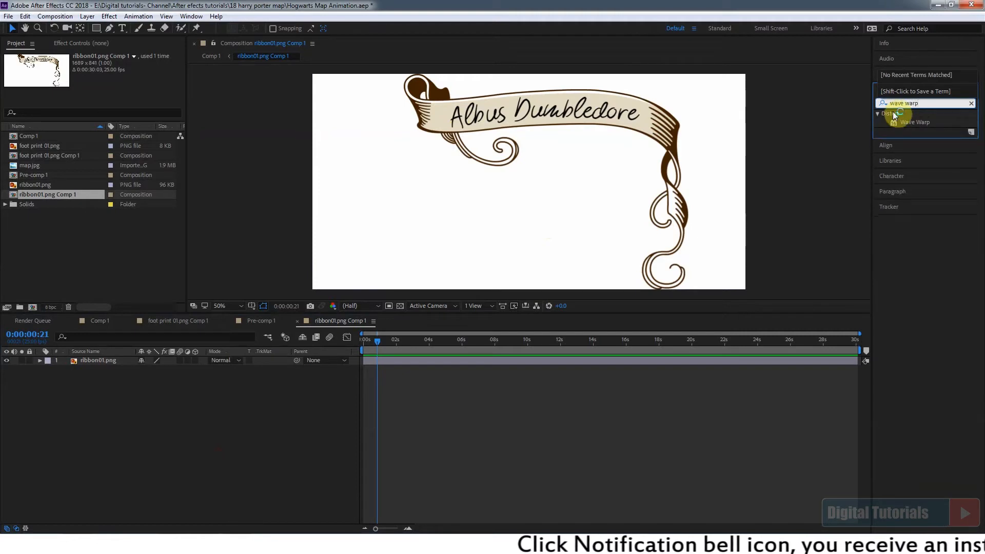
pyautogui.click(921, 122)
pyautogui.moveTo(924, 122); pyautogui.dragTo(561, 121)
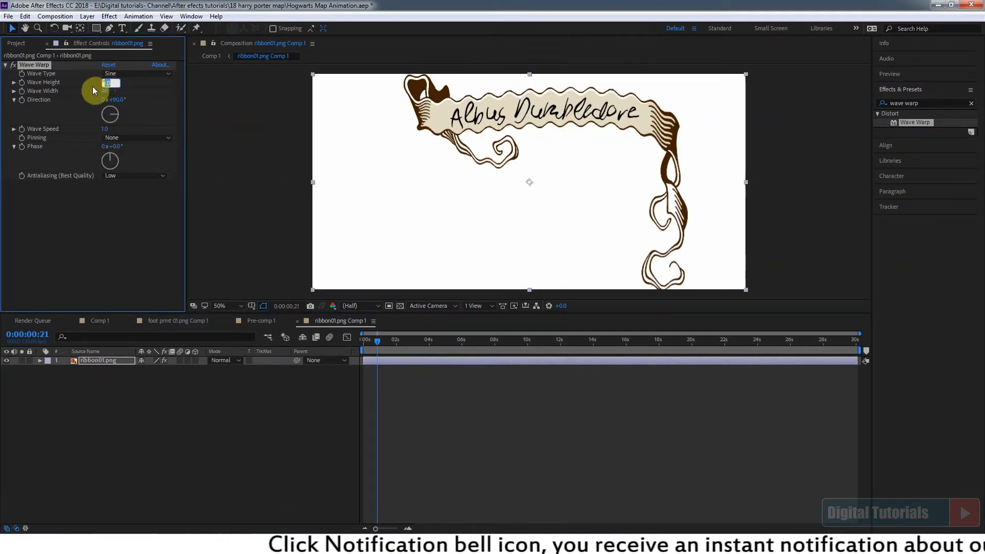
# Set the ribbon's Wave Warp to Wave Height 5 and Wave Width 120, and preview the motion from the start
pyautogui.write('5')
pyautogui.press('Return')
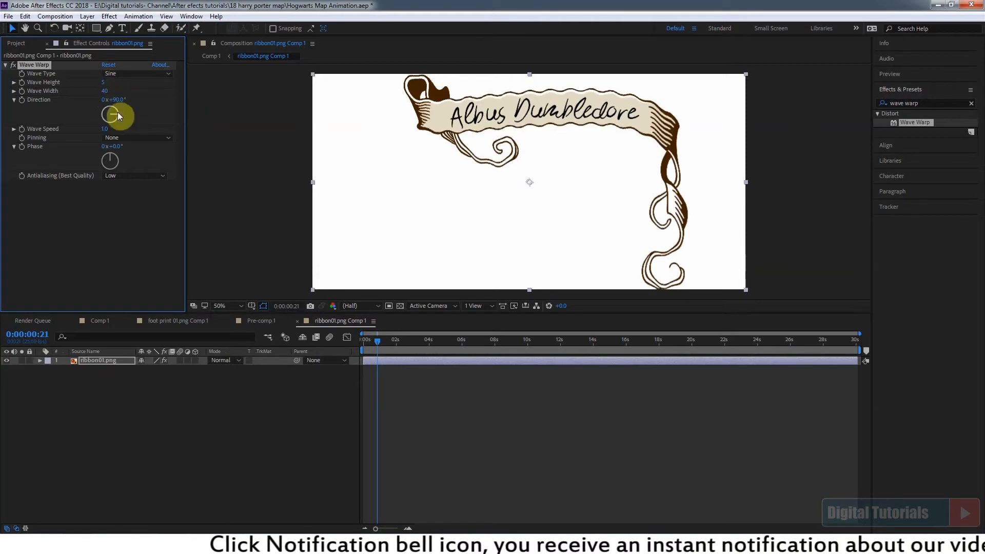
pyautogui.write('12')
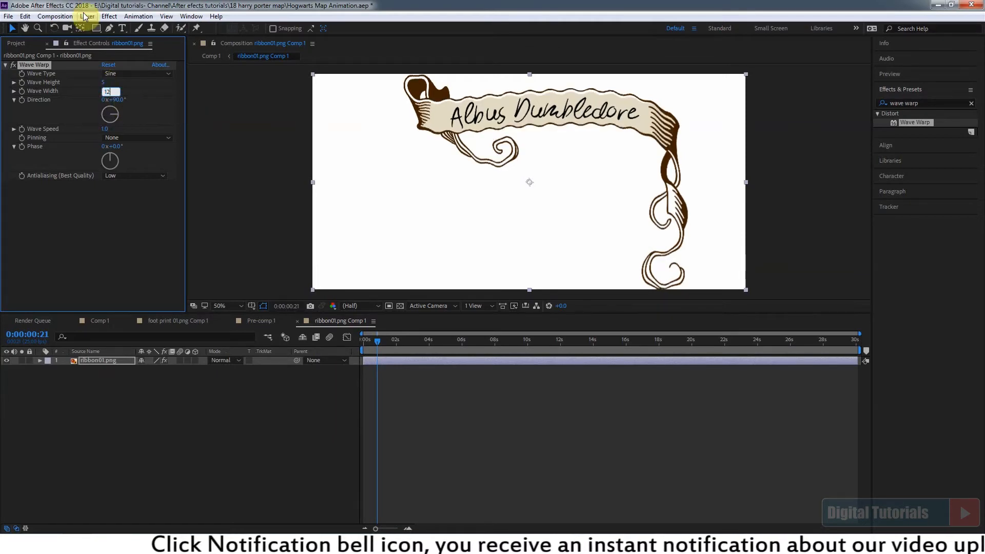
pyautogui.click(472, 197)
pyautogui.click(374, 344)
pyautogui.press('space')
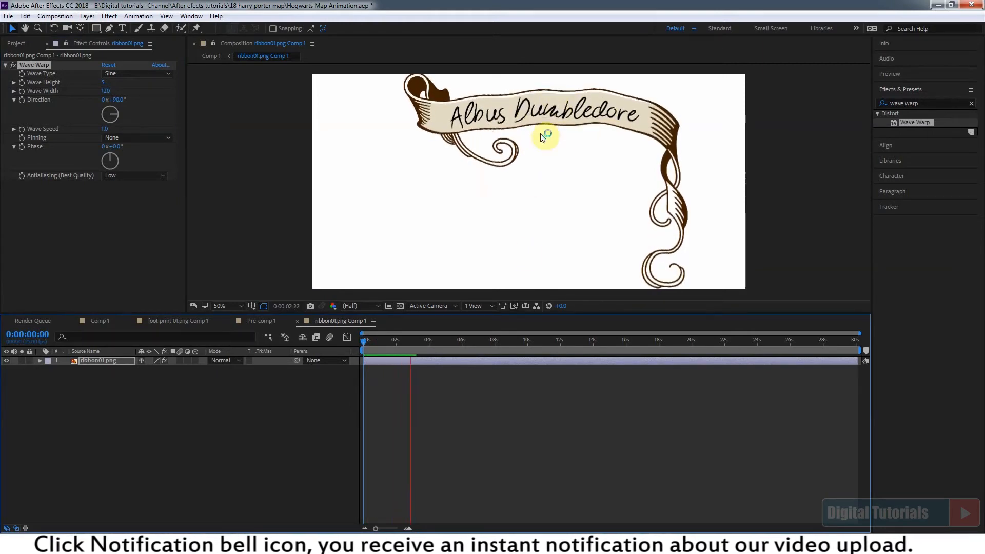
# Slow the ribbon's Wave Warp to a Wave Speed of 0.5 and preview the motion
pyautogui.click(111, 160)
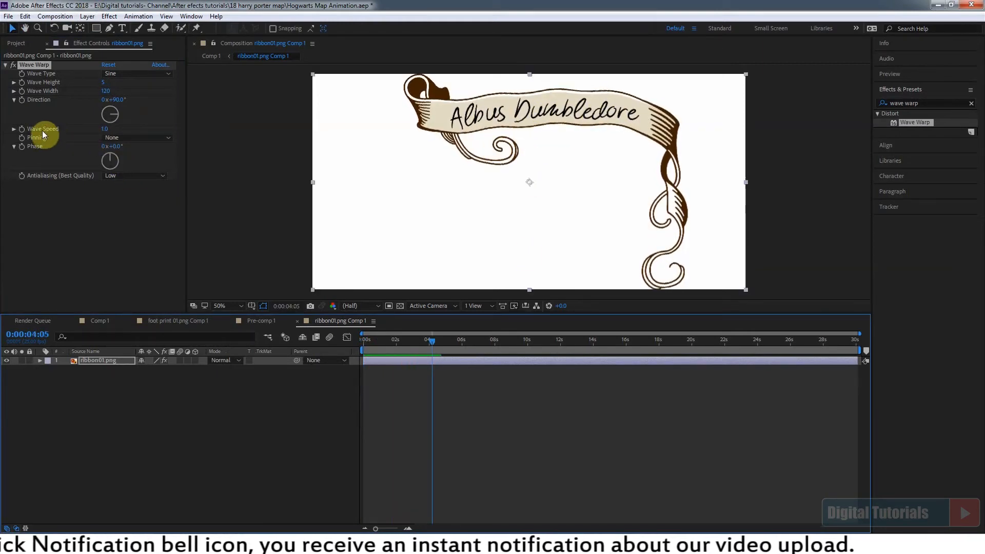
pyautogui.click(105, 132)
pyautogui.write('0.5')
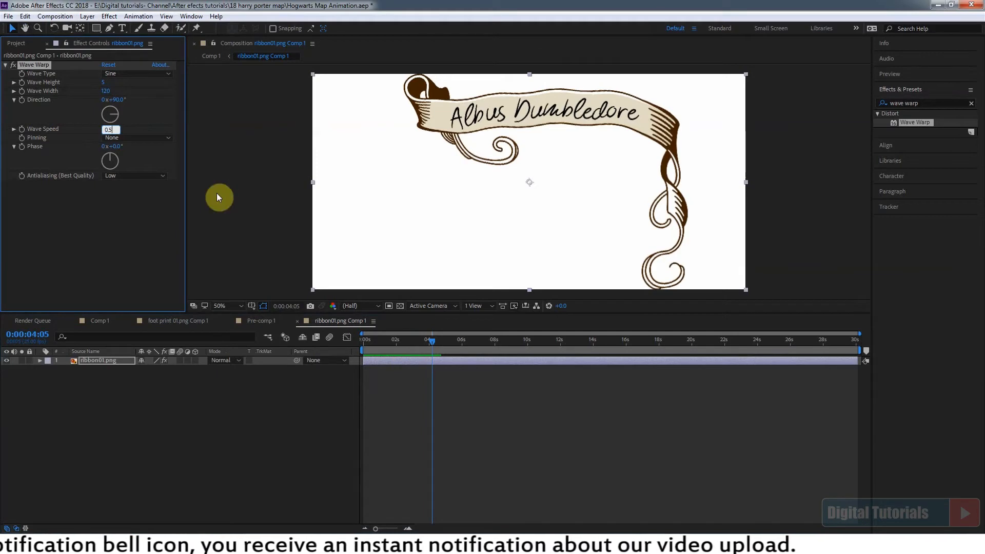
pyautogui.press('Return')
pyautogui.press('space')
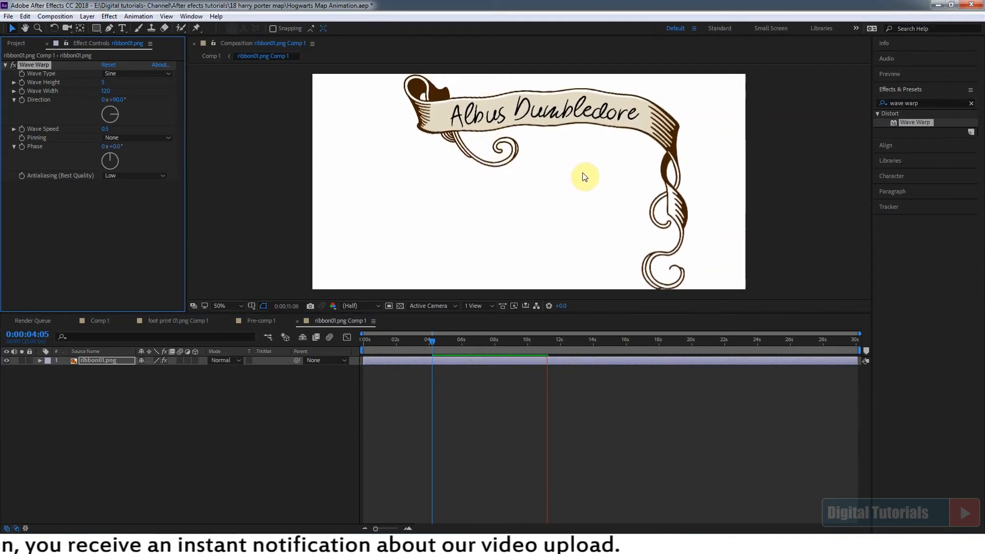
pyautogui.press('space')
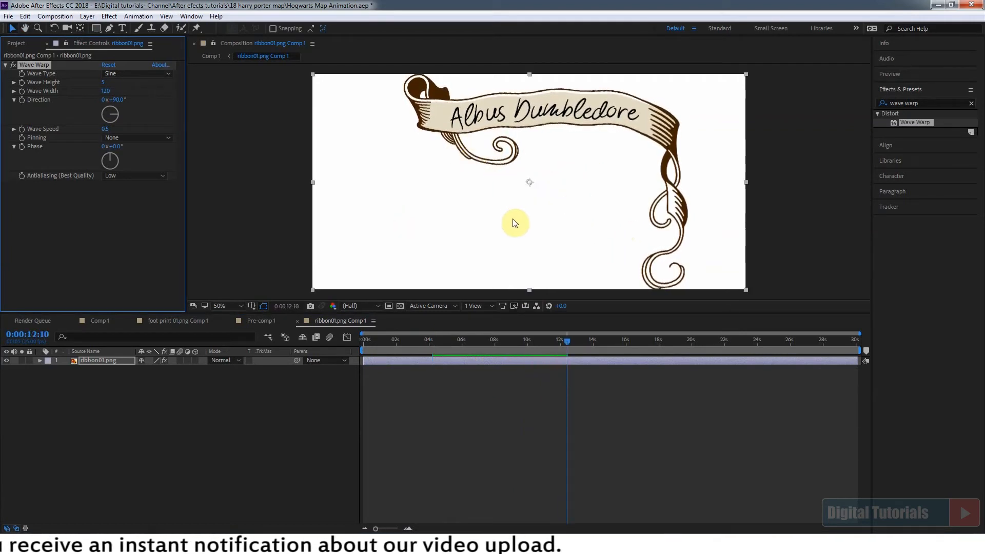
# Preview the ribbon over the map in Comp 1, then make the ribbon layer 3D and show its Transform properties
pyautogui.click(100, 322)
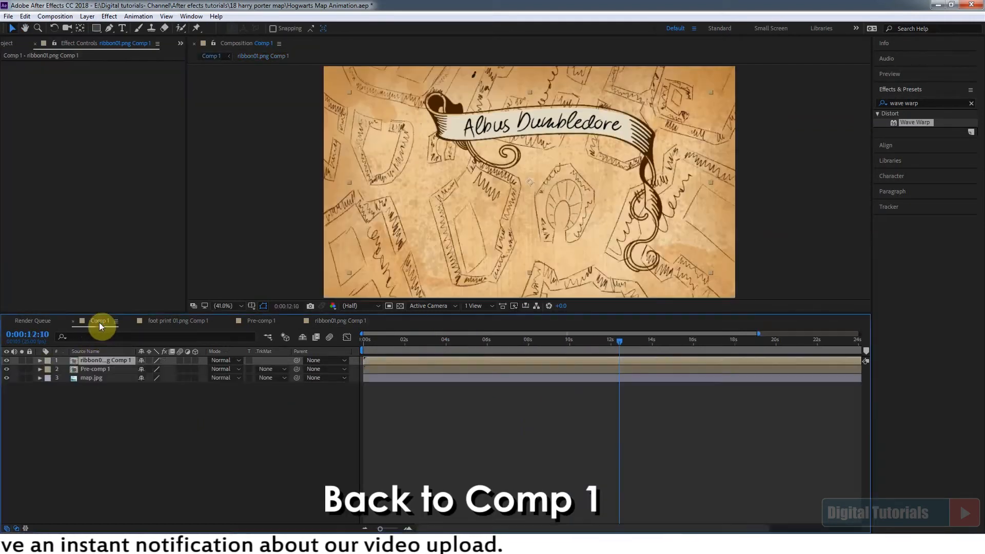
pyautogui.press('space')
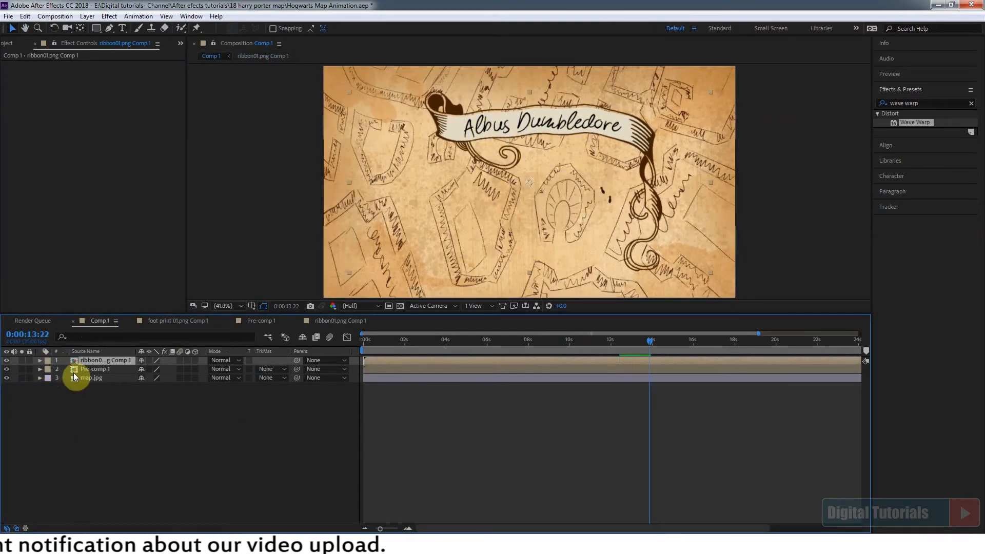
pyautogui.click(196, 361)
pyautogui.click(41, 360)
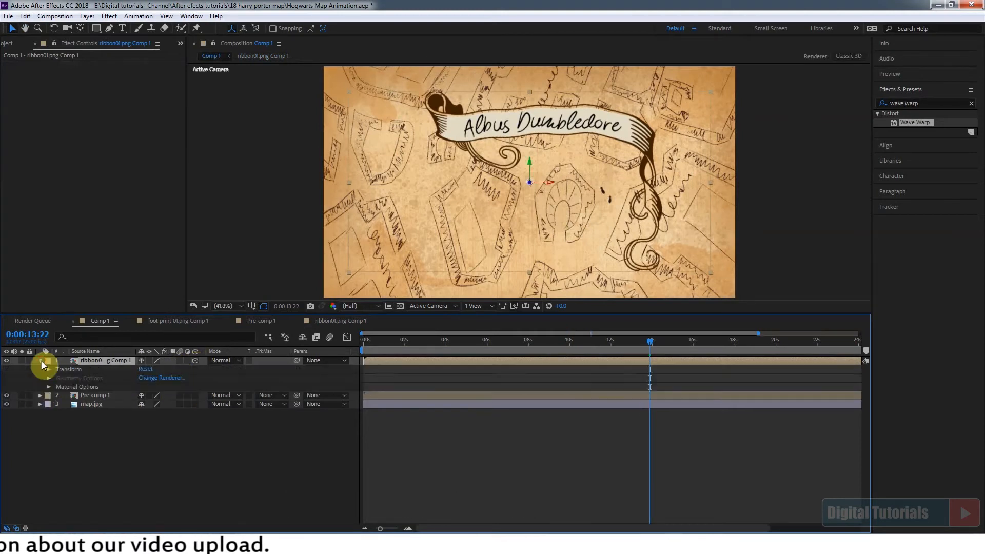
pyautogui.click(49, 370)
# Scale the ribbon layer to 25% and place it near the map's upper edge, at about 715.7, 123.3
pyautogui.moveTo(425, 343); pyautogui.dragTo(393, 344)
pyautogui.moveTo(184, 398); pyautogui.dragTo(175, 395)
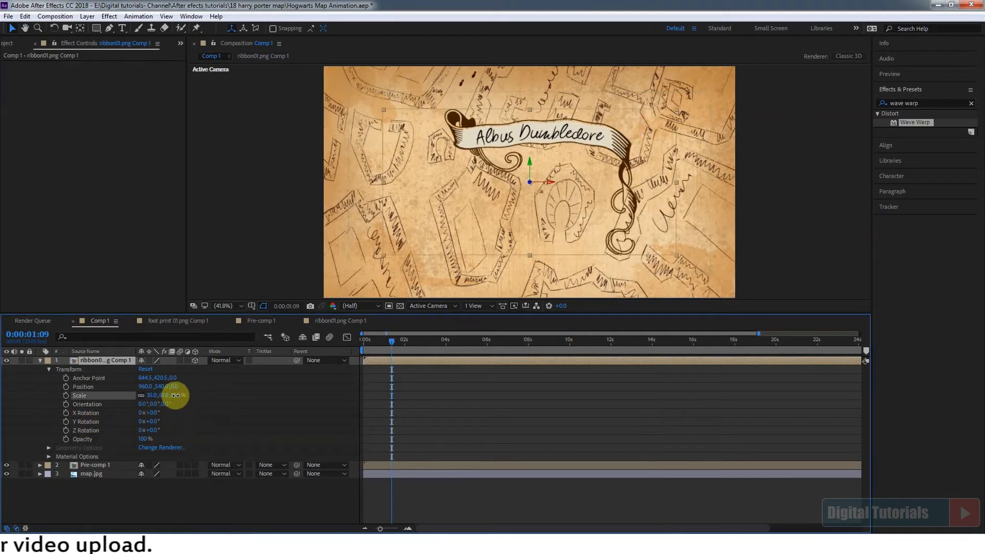
pyautogui.write('10')
pyautogui.press('Return')
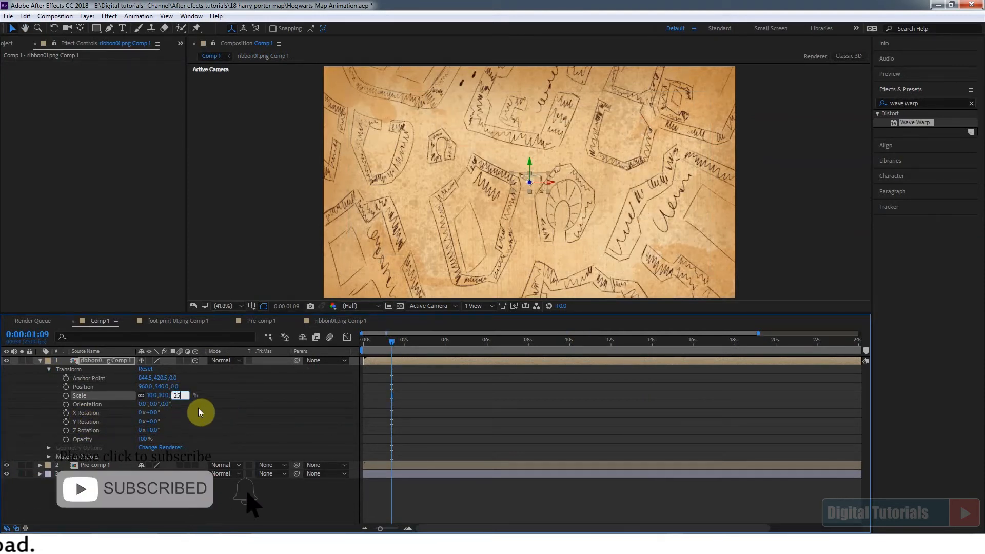
pyautogui.write('25')
pyautogui.press('Return')
pyautogui.moveTo(546, 171); pyautogui.dragTo(495, 81)
pyautogui.scroll(3, 493, 99)
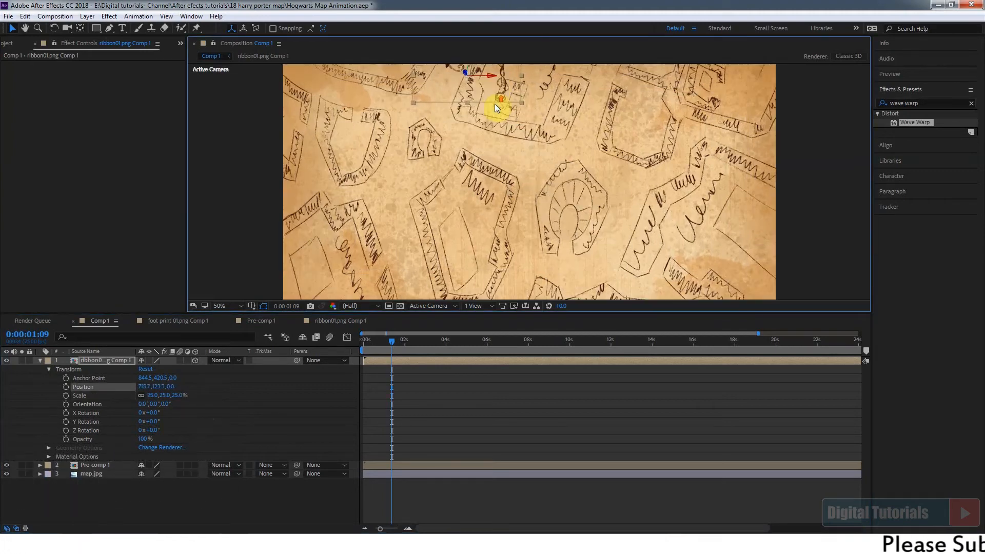
pyautogui.scroll(-2, 499, 117)
pyautogui.scroll(2, 508, 163)
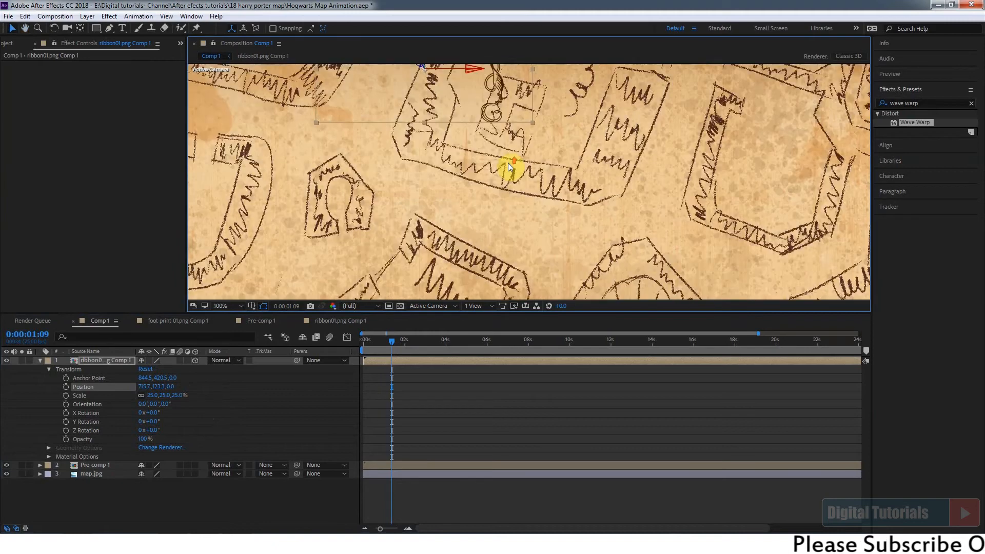
pyautogui.scroll(-2, 507, 160)
# Set the ribbon layer's Scale to 35% and position it at about 851.7, 175.3, beside the first footprints
pyautogui.click(181, 396)
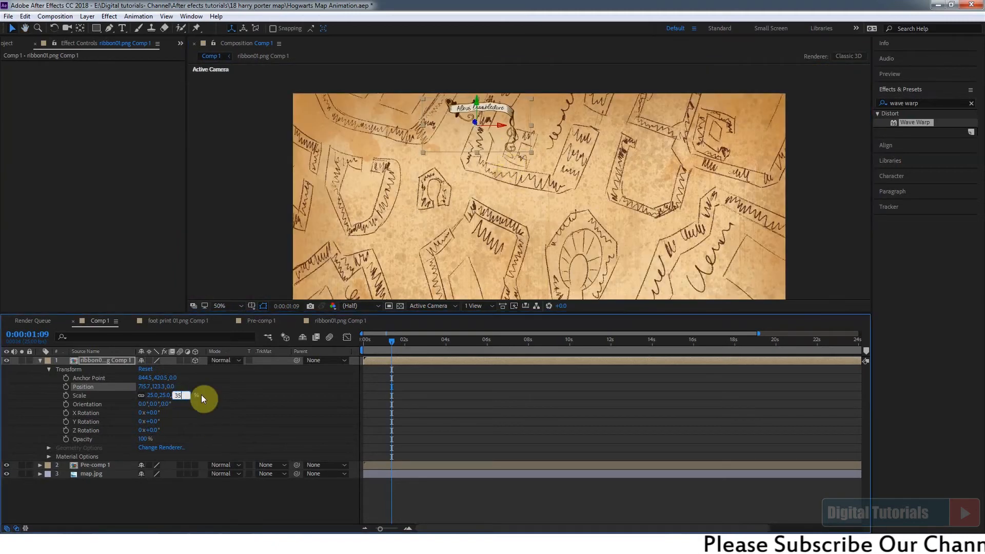
pyautogui.write('35')
pyautogui.press('Return')
pyautogui.moveTo(491, 104); pyautogui.dragTo(509, 143)
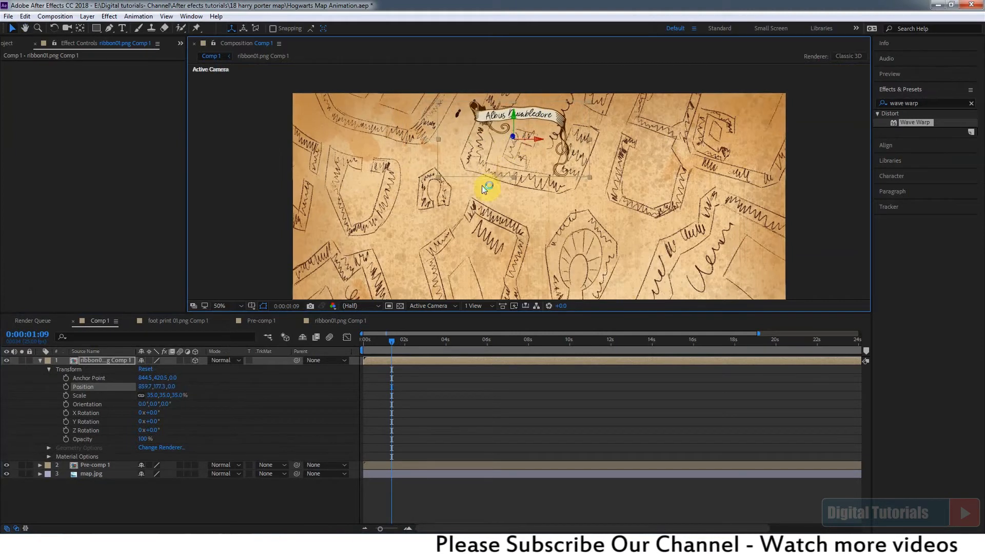
pyautogui.moveTo(475, 117); pyautogui.dragTo(471, 115)
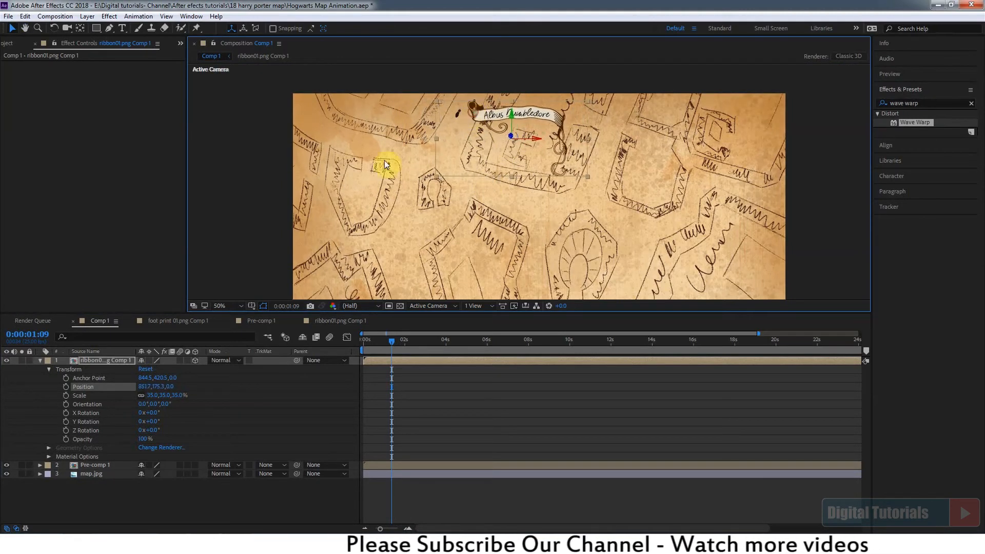
# At 0 seconds, start keyframing the ribbon's Position, Scale, Orientation, X, Y and Z Rotation, and Opacity
pyautogui.moveTo(377, 343); pyautogui.dragTo(366, 338)
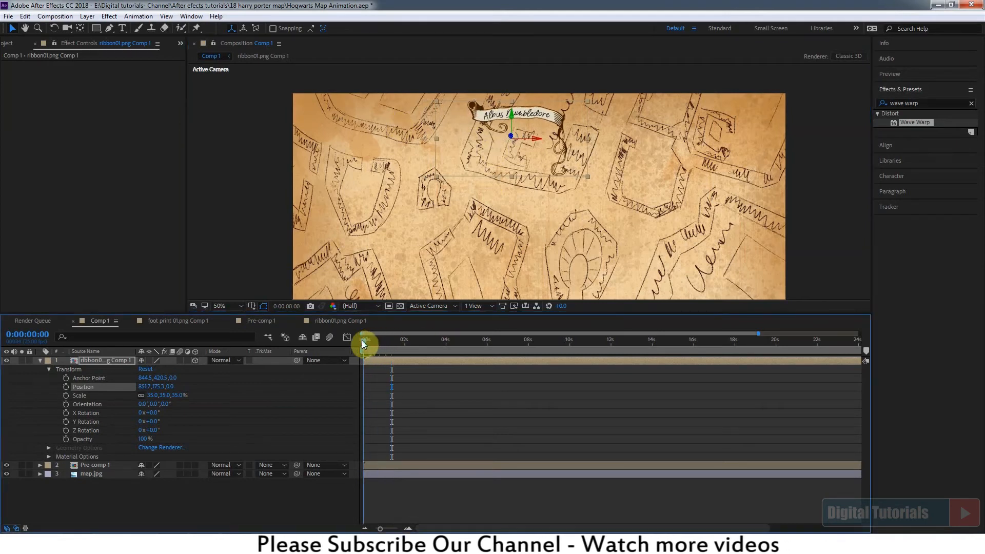
pyautogui.click(66, 386)
pyautogui.click(66, 395)
pyautogui.click(66, 404)
pyautogui.click(66, 412)
pyautogui.click(66, 421)
pyautogui.click(66, 430)
pyautogui.click(65, 439)
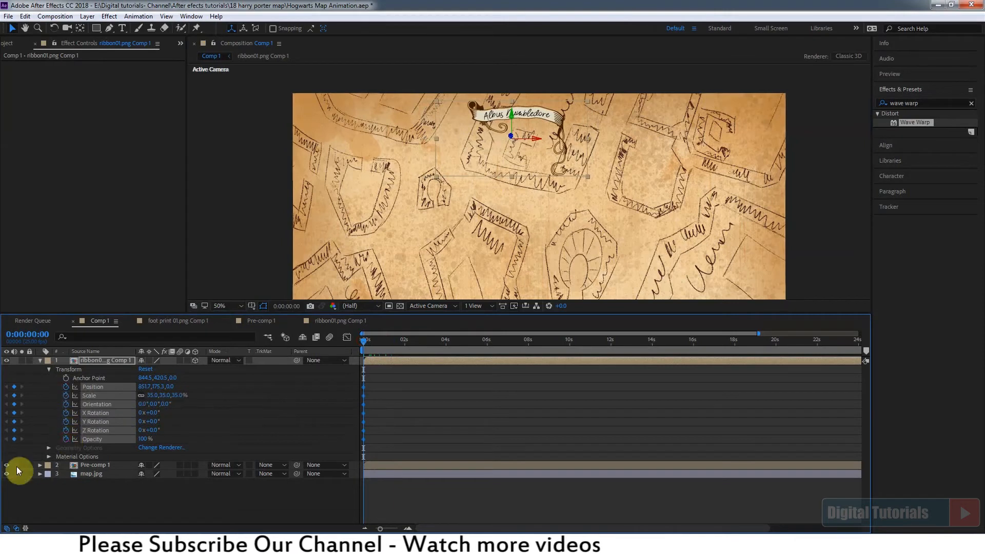
# At 0:00:03:20, keyframe the ribbon at about 841.7, 315.3 with Z Rotation -22°, and fine-tune its position at 0 seconds
pyautogui.moveTo(367, 344); pyautogui.dragTo(442, 352)
pyautogui.moveTo(473, 137); pyautogui.dragTo(476, 158)
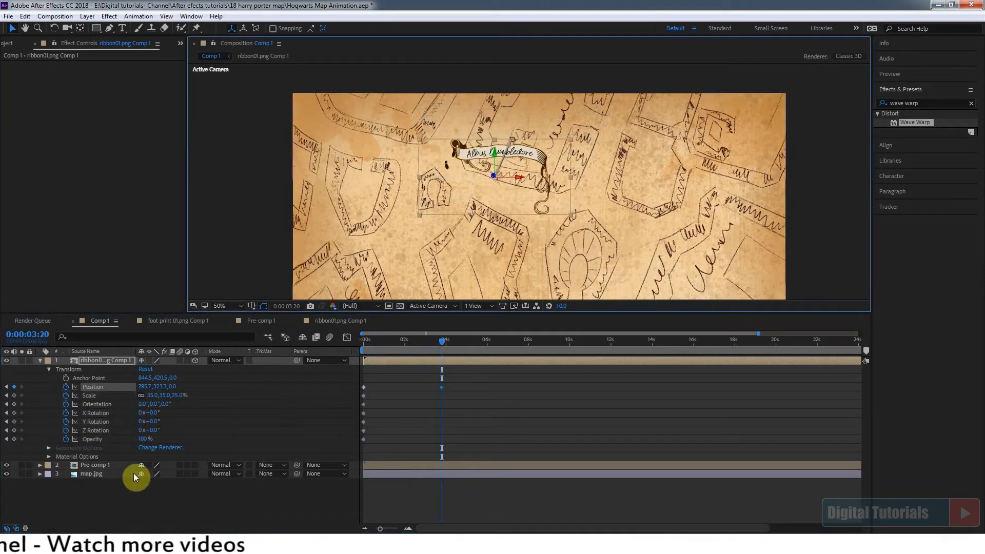
pyautogui.moveTo(152, 430); pyautogui.dragTo(142, 430)
pyautogui.moveTo(468, 163); pyautogui.dragTo(481, 165)
pyautogui.moveTo(432, 341); pyautogui.dragTo(366, 349)
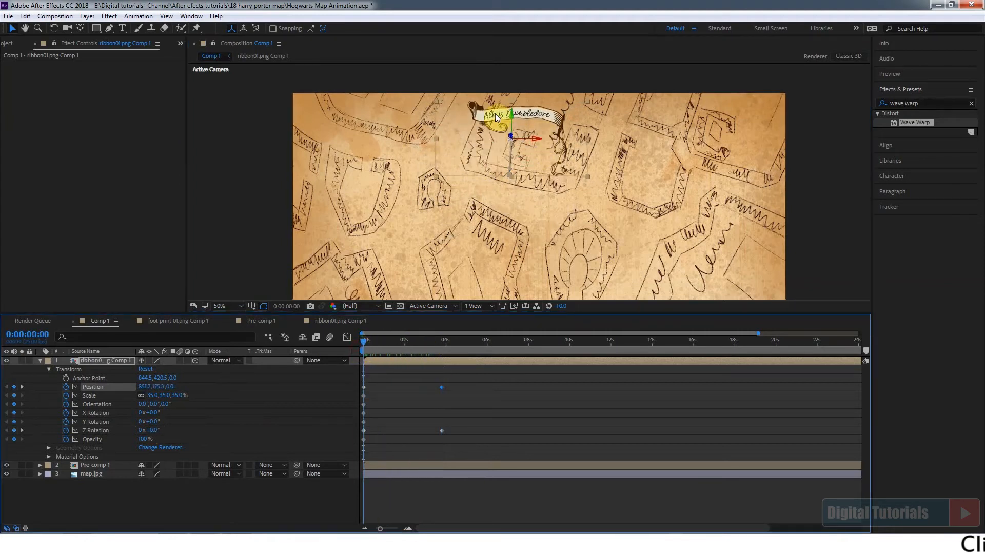
pyautogui.moveTo(496, 117); pyautogui.dragTo(499, 118)
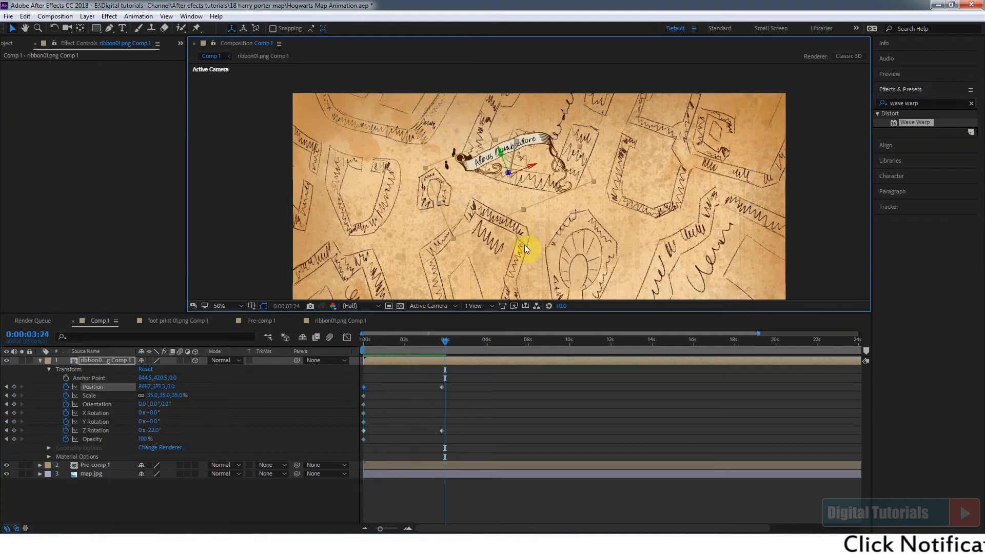
# At 0:00:07:16, move the ribbon along the footprints to about 1063.7, 373.3 and rotate it further counterclockwise around Z
pyautogui.moveTo(457, 344); pyautogui.dragTo(506, 348)
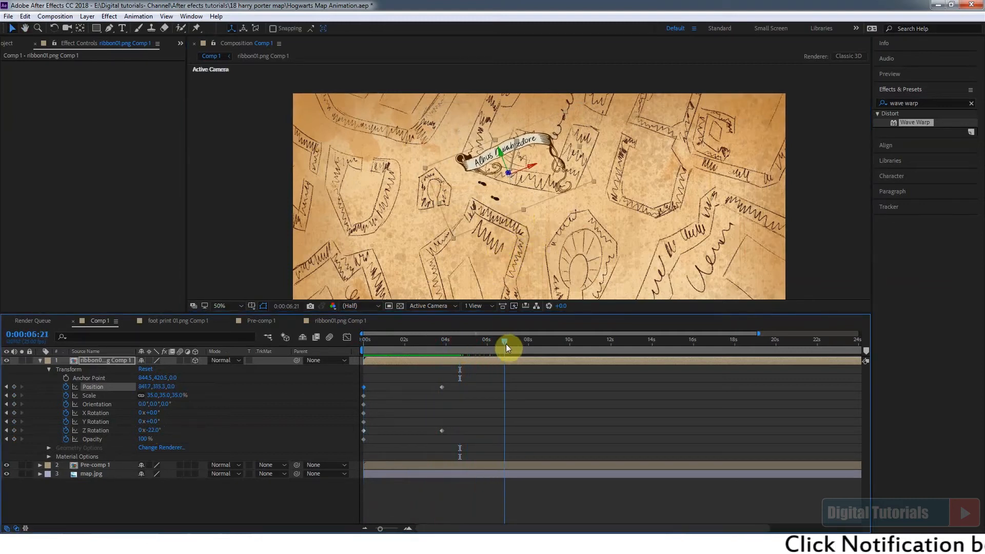
pyautogui.moveTo(477, 170); pyautogui.dragTo(533, 183)
pyautogui.moveTo(157, 433); pyautogui.dragTo(147, 429)
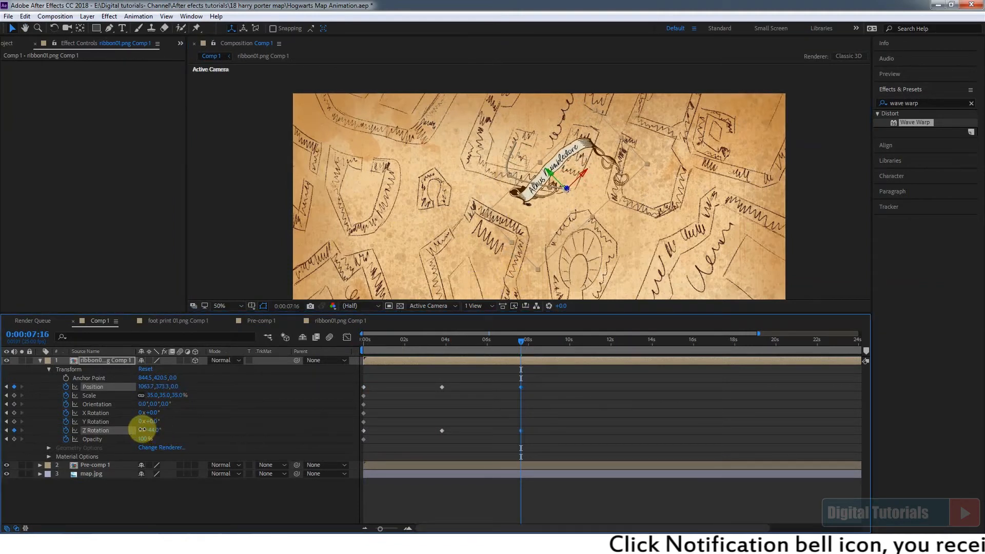
# At 0:00:07:16, shift the ribbon to about 1101.7, 355.3 beside the footprints and preview its motion
pyautogui.moveTo(521, 208); pyautogui.dragTo(537, 193)
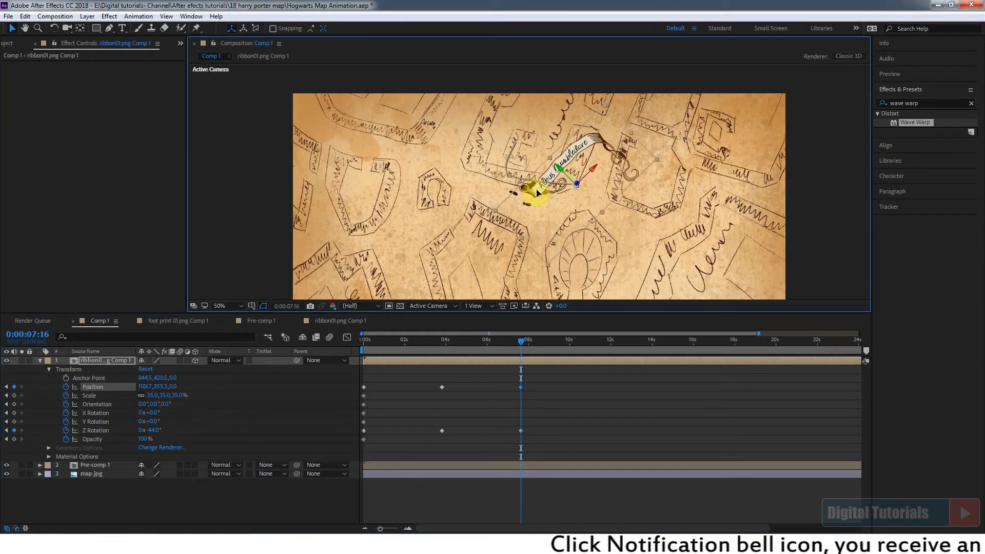
pyautogui.moveTo(454, 342); pyautogui.dragTo(368, 354)
pyautogui.press('space')
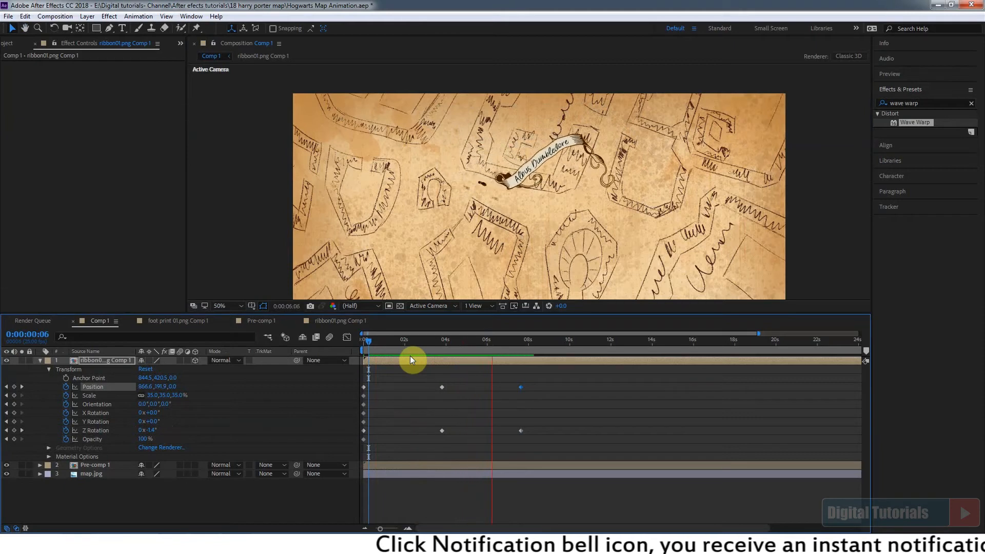
pyautogui.press('space')
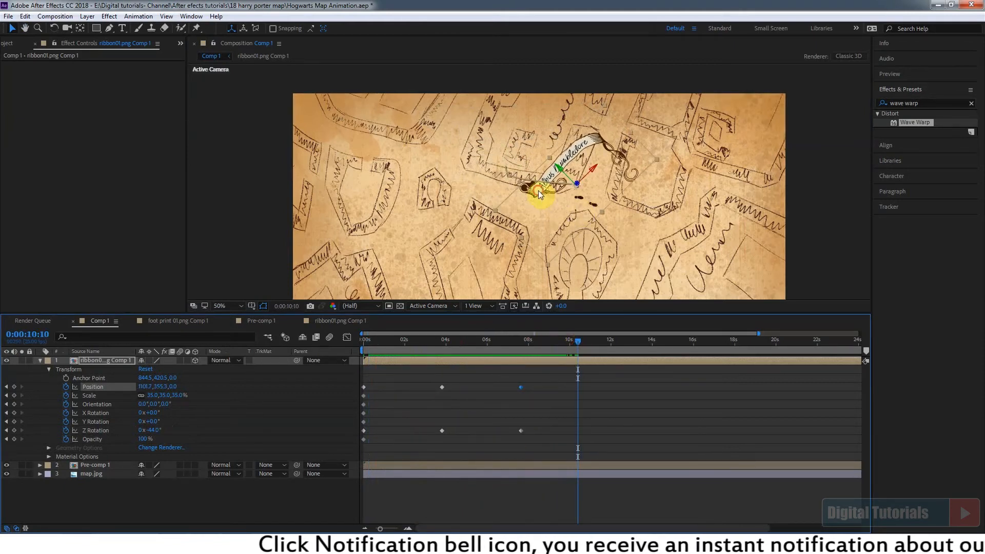
# At 0:00:10:10, keyframe the ribbon beside the footprints at about 1317.7, 475.3 with Z Rotation 1°, and preview the motion
pyautogui.moveTo(539, 194); pyautogui.dragTo(592, 187)
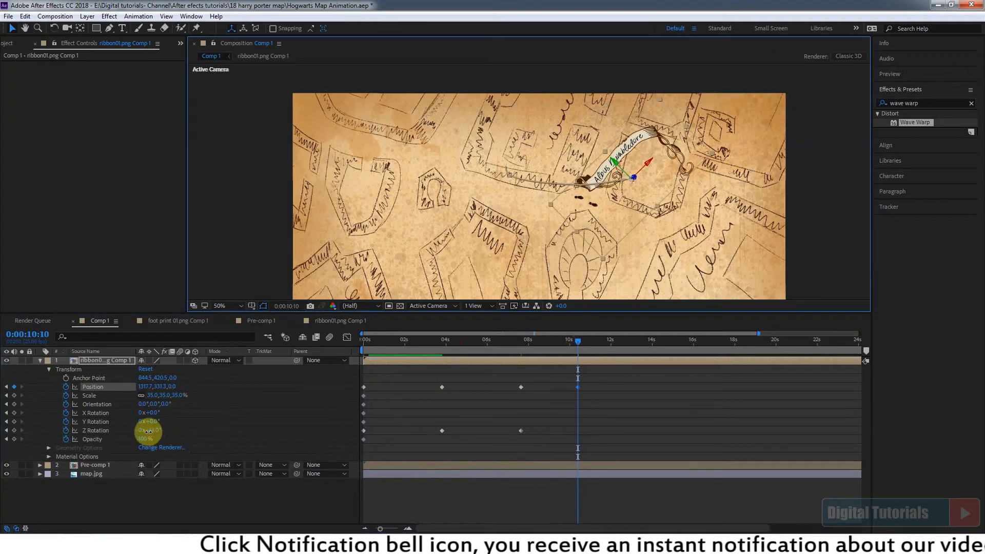
pyautogui.moveTo(149, 431); pyautogui.dragTo(162, 432)
pyautogui.moveTo(579, 203); pyautogui.dragTo(593, 298)
pyautogui.click(504, 345)
pyautogui.press('space')
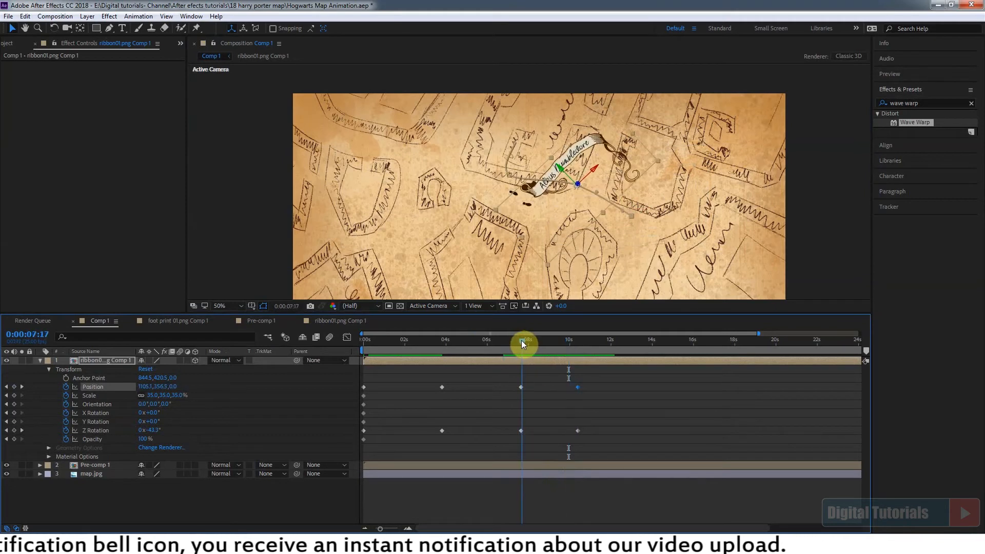
# Revise the 0:00:07:16 keyframes to Z Rotation -15° and position about 1101.7, 439.3, and preview the ribbon
pyautogui.click(521, 340)
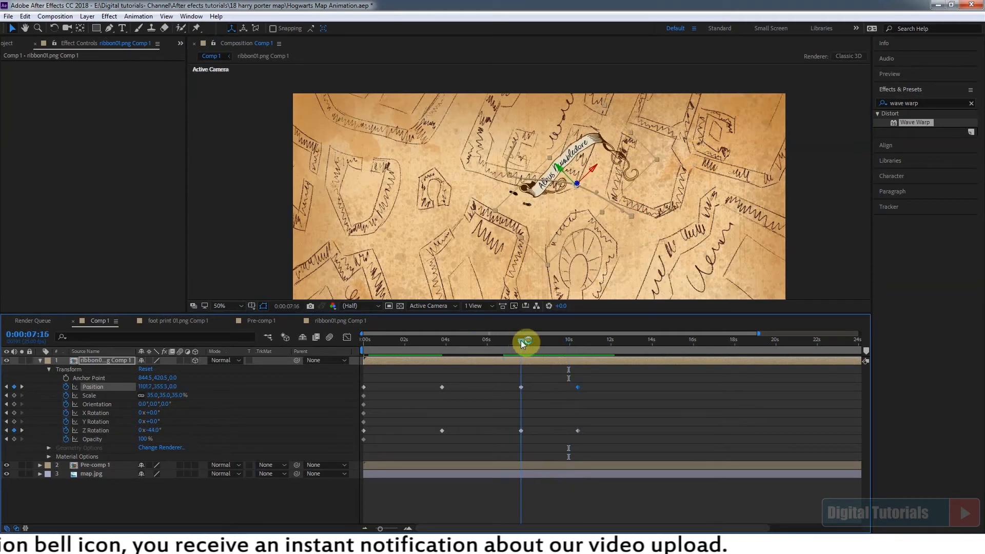
pyautogui.moveTo(155, 430); pyautogui.dragTo(170, 430)
pyautogui.moveTo(541, 177); pyautogui.dragTo(546, 189)
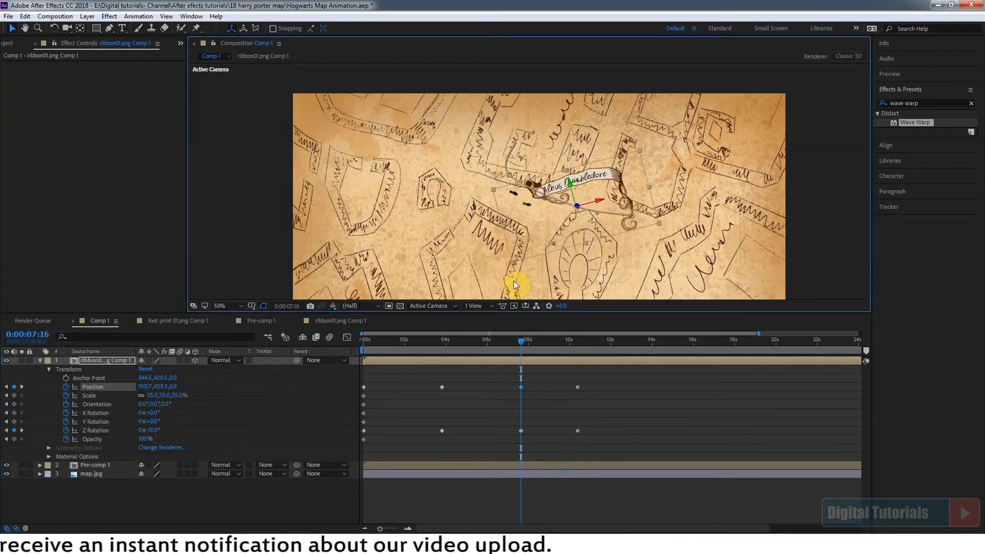
pyautogui.moveTo(470, 345); pyautogui.dragTo(451, 345)
pyautogui.press('space')
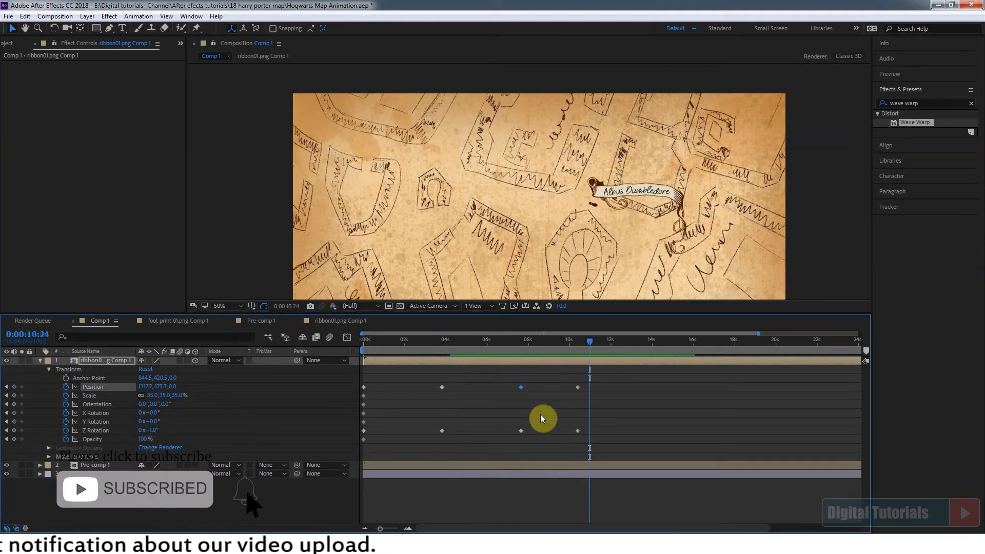
# At about 13.6 seconds, move the ribbon along the footprints to about 1491.7, 673.3
pyautogui.click(580, 345)
pyautogui.moveTo(586, 347); pyautogui.dragTo(644, 363)
pyautogui.moveTo(616, 194); pyautogui.dragTo(659, 242)
# At 0:00:16:00, keyframe the ribbon beside the last footprints at about 1461.7, 917.3, and preview that stretch
pyautogui.moveTo(600, 341); pyautogui.dragTo(693, 356)
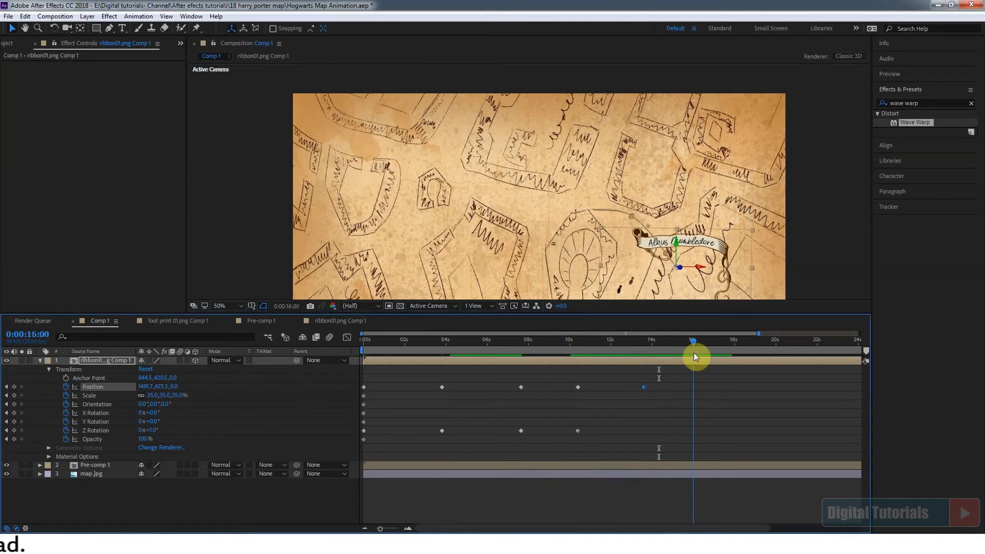
pyautogui.moveTo(604, 270); pyautogui.dragTo(603, 167)
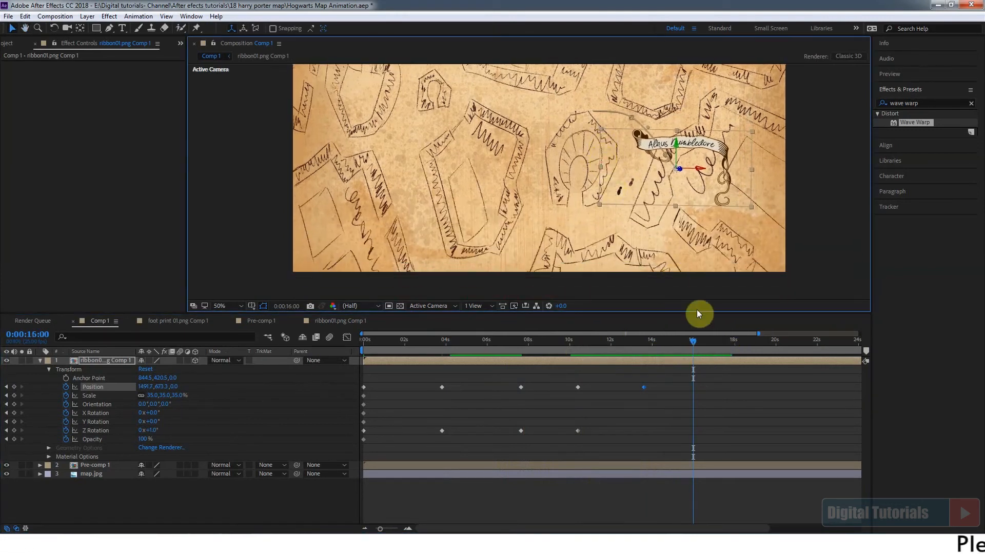
pyautogui.moveTo(673, 174); pyautogui.dragTo(686, 209)
pyautogui.click(676, 165)
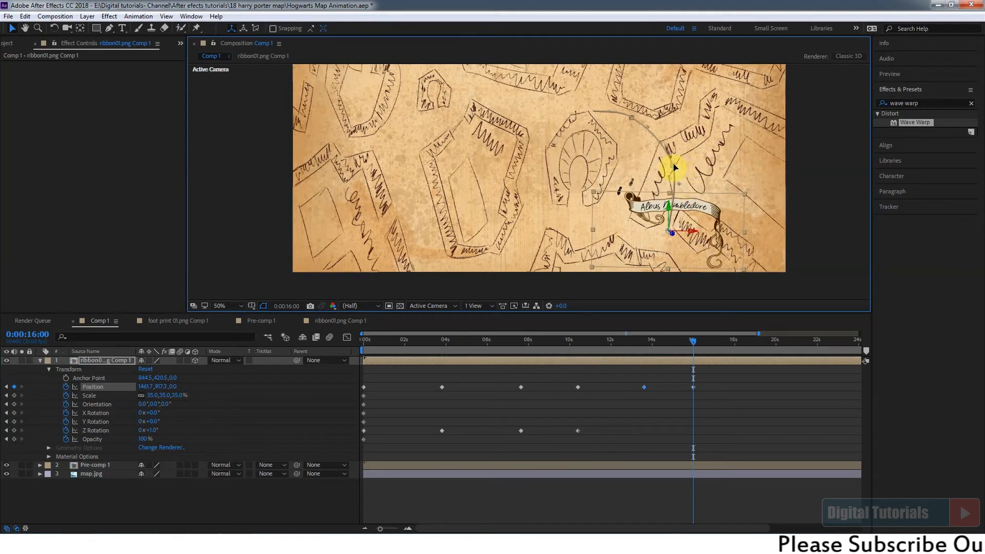
pyautogui.hotkey('ctrl', 'z')
pyautogui.click(617, 343)
pyautogui.press('space')
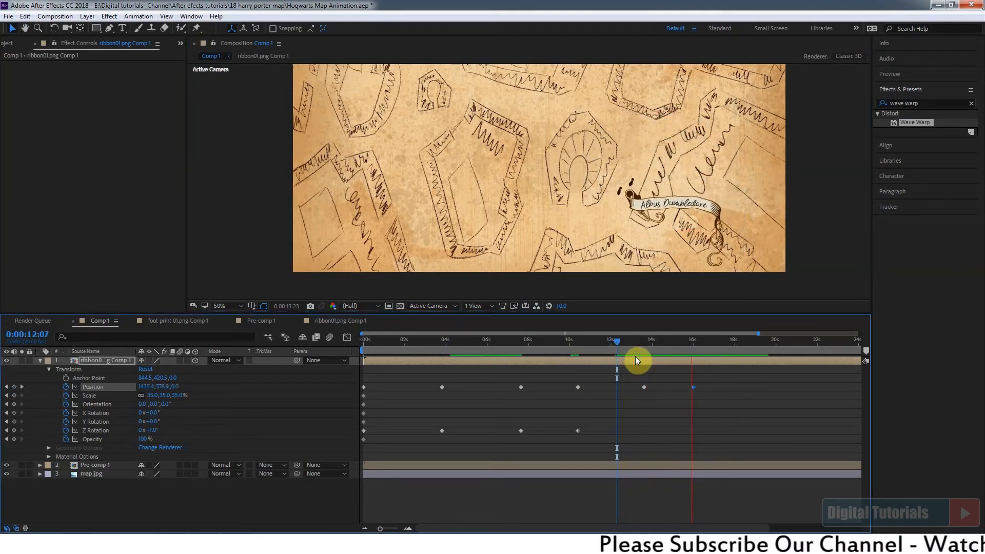
pyautogui.press('space')
# Preview the full ribbon animation with the whole composition fitted in view, and save the project
pyautogui.moveTo(703, 343); pyautogui.dragTo(373, 344)
pyautogui.click(229, 306)
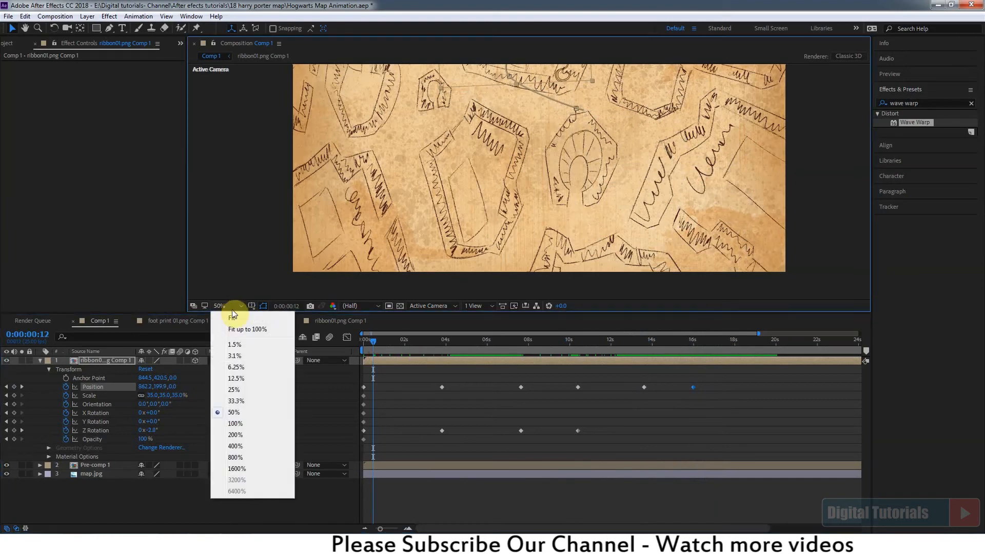
pyautogui.click(234, 315)
pyautogui.press('space')
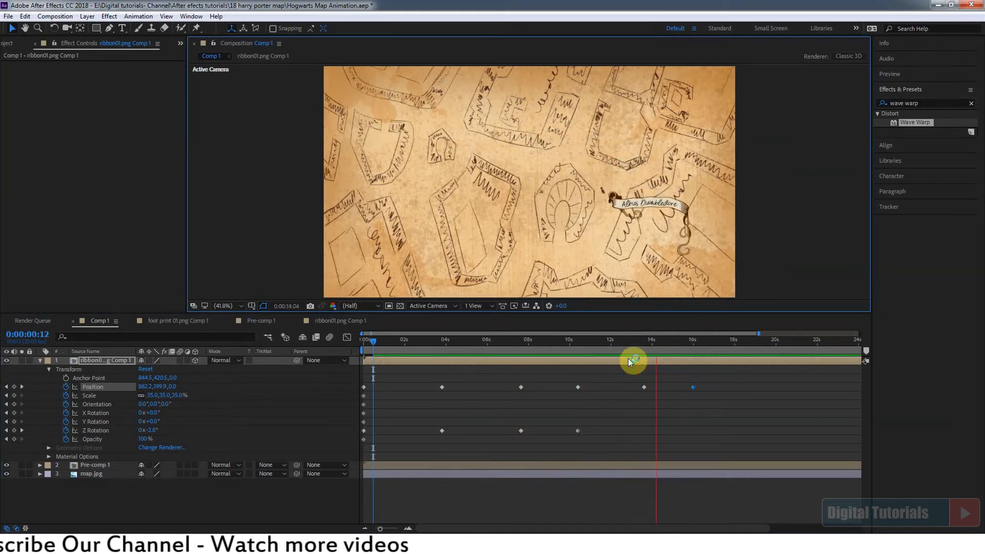
pyautogui.press('space')
pyautogui.press('space')
pyautogui.press('space')
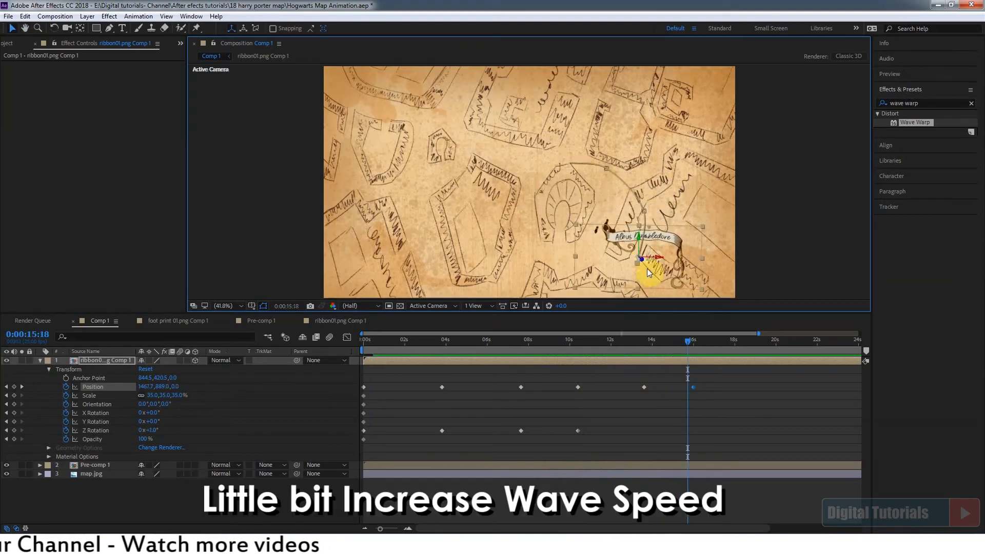
pyautogui.press('k')
pyautogui.hotkey('ctrl', 's')
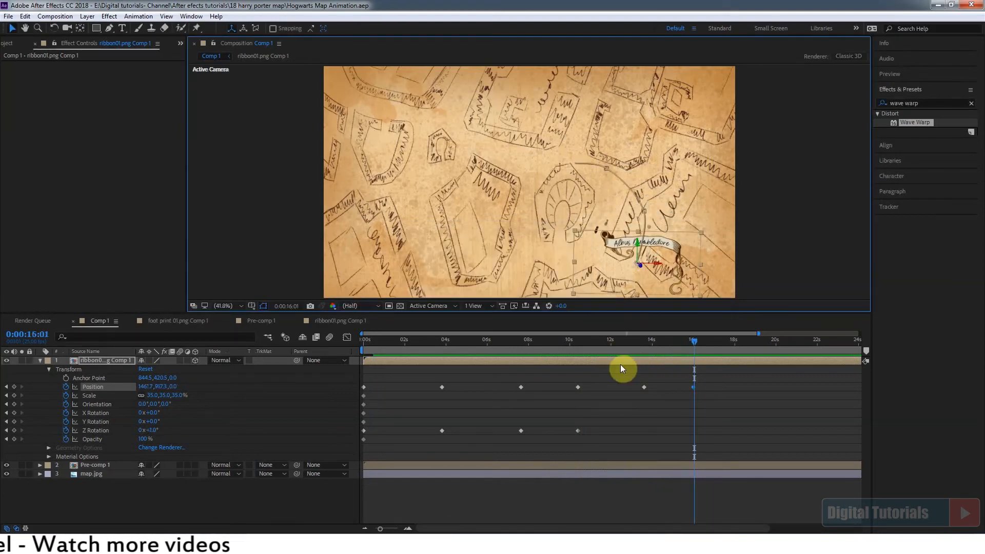
# In the ribbon01.png Comp 1 composition, set the ribbon's Wave Warp Wave Speed to 0.8 and return to Comp 1
pyautogui.click(324, 322)
pyautogui.click(391, 341)
pyautogui.moveTo(401, 345); pyautogui.dragTo(436, 342)
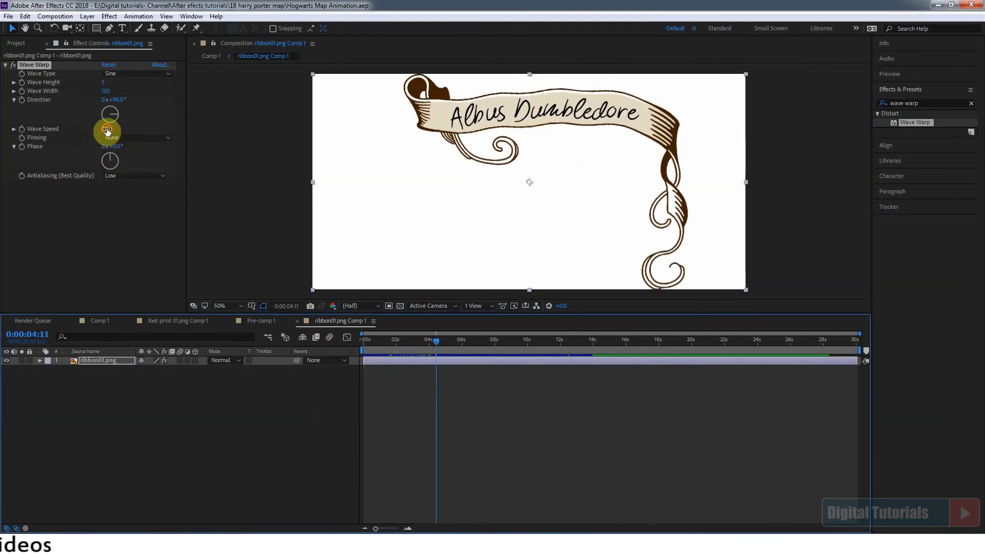
pyautogui.write('0.8')
pyautogui.click(243, 206)
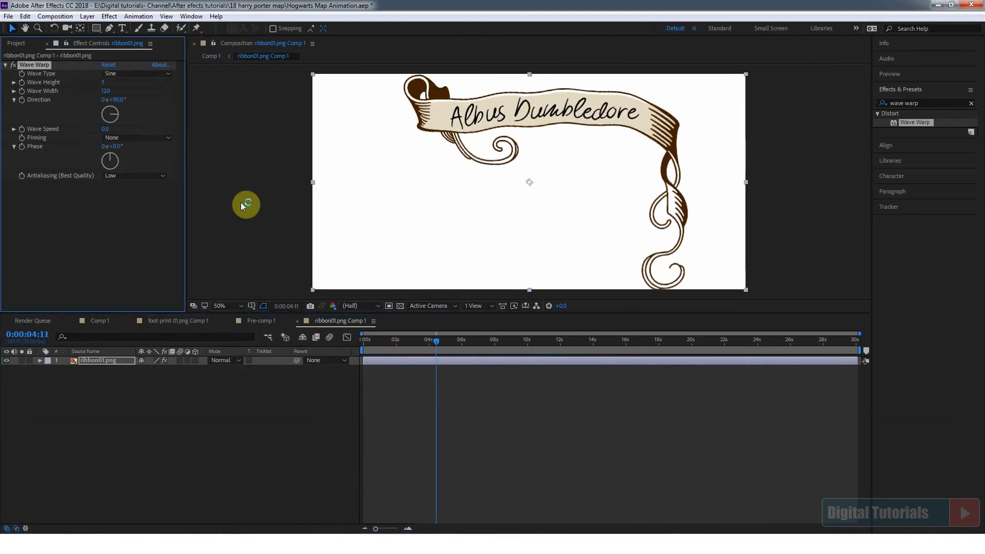
pyautogui.click(286, 460)
pyautogui.click(100, 321)
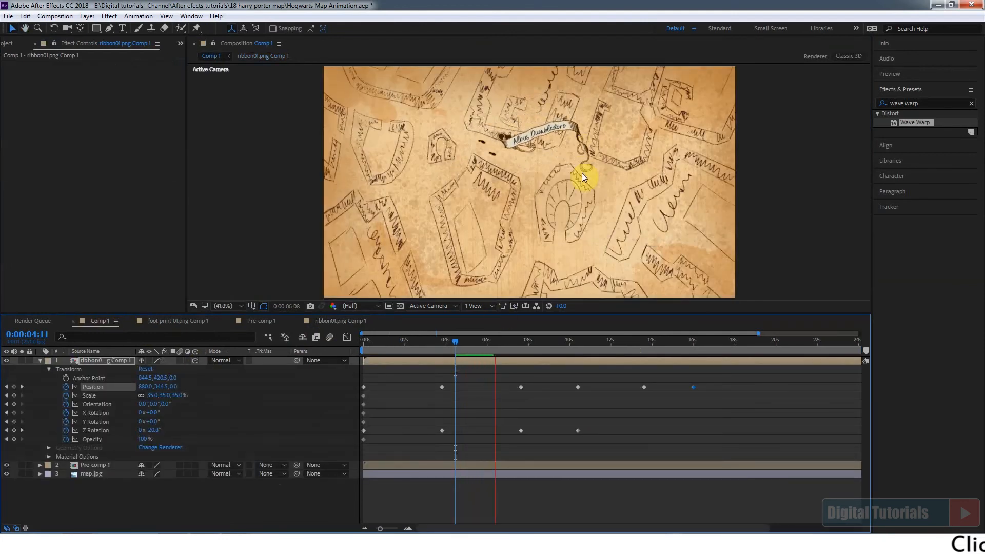
# End the Comp 1 work area at about 16 seconds and preview the animation from the start
pyautogui.moveTo(528, 341); pyautogui.dragTo(699, 355)
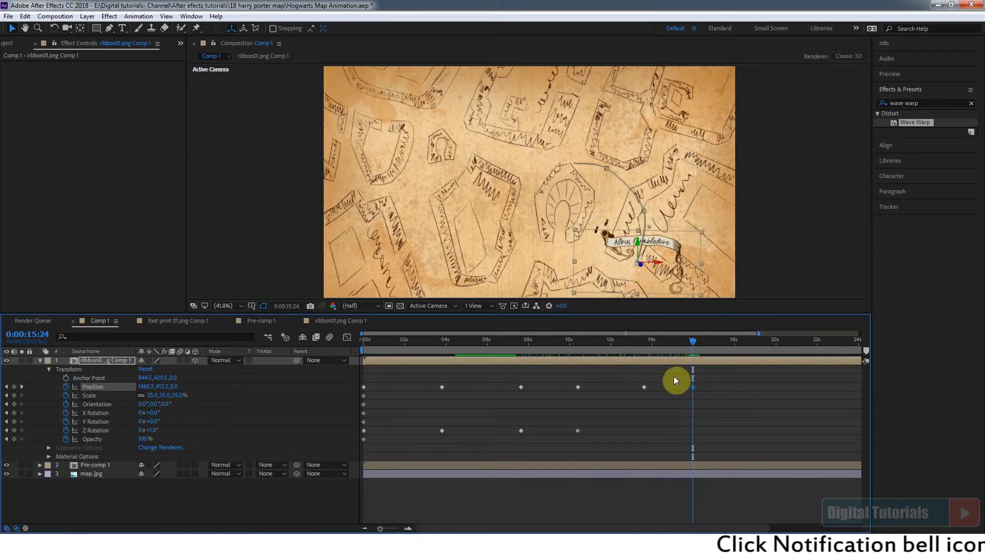
pyautogui.moveTo(381, 529); pyautogui.dragTo(377, 529)
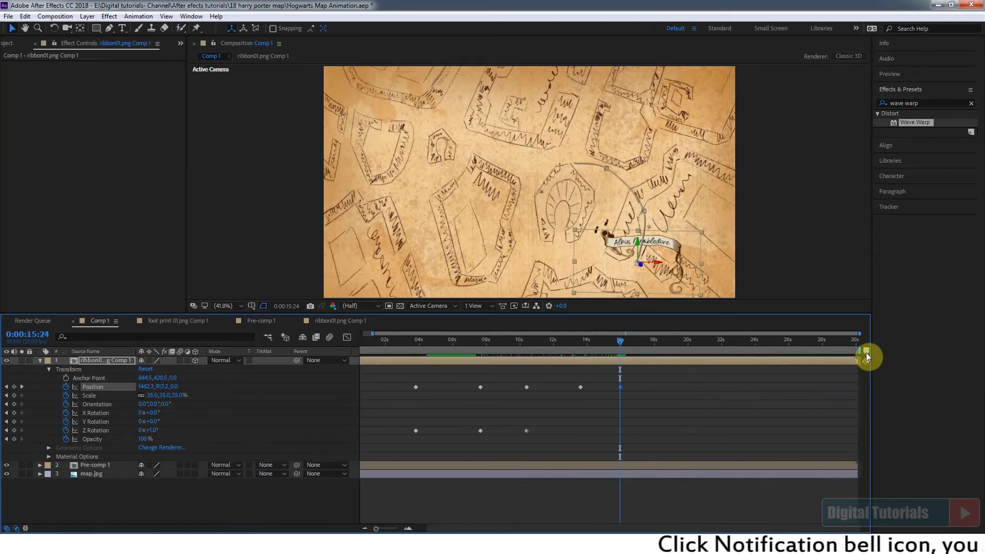
pyautogui.moveTo(625, 347); pyautogui.dragTo(353, 375)
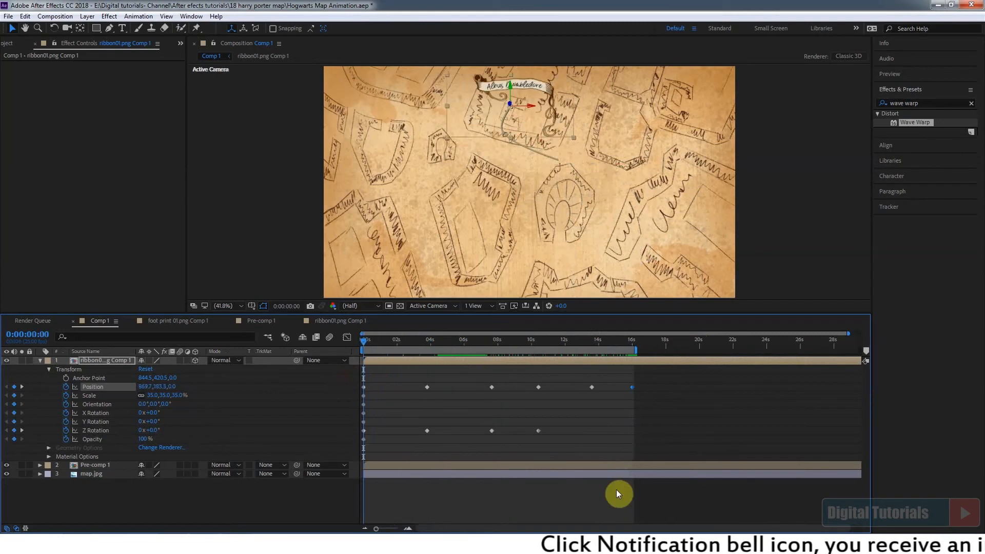
pyautogui.press('space')
pyautogui.click(564, 473)
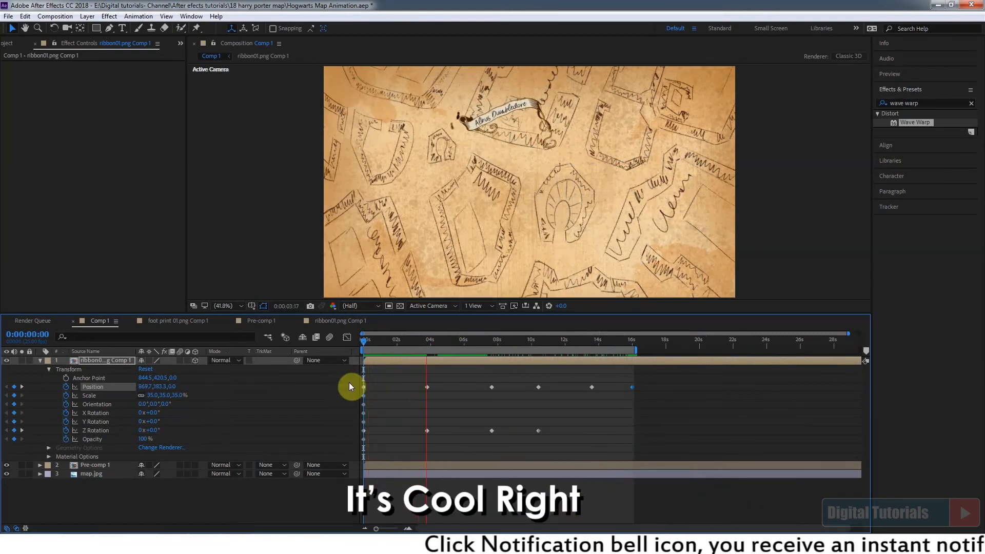
pyautogui.press('space')
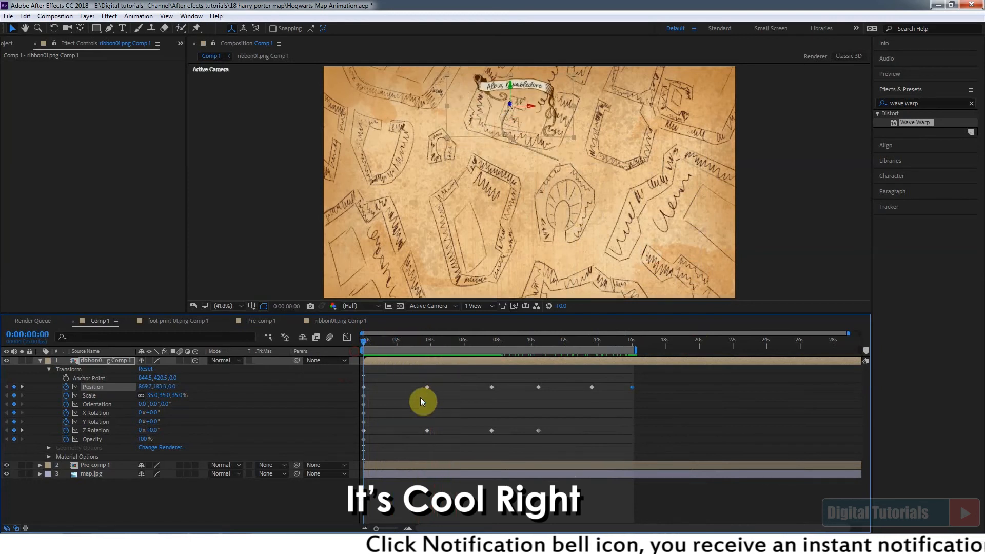
pyautogui.press('space')
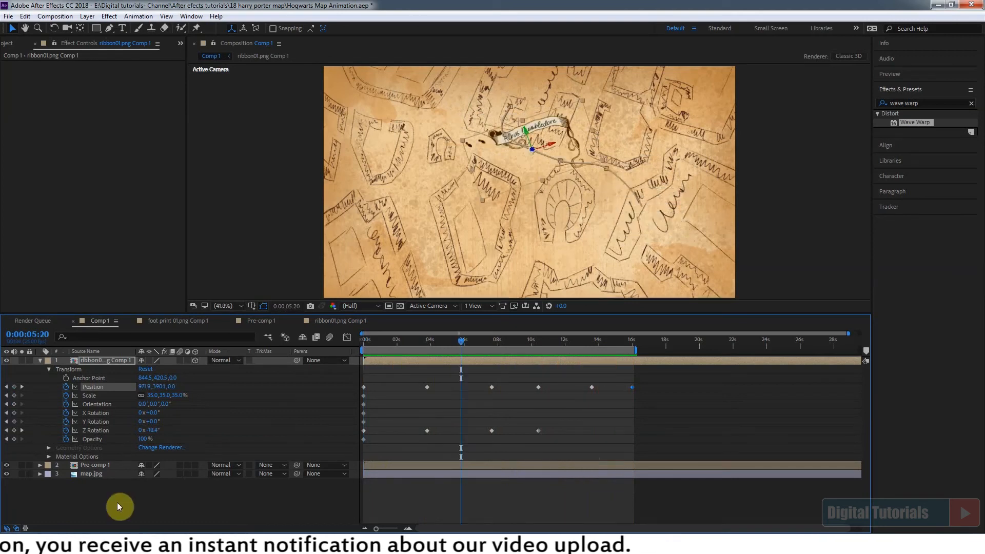
# Pre-compose the ribbon, footprint and map layers of Comp 1 together as Pre-comp 2
pyautogui.click(116, 501)
pyautogui.click(40, 360)
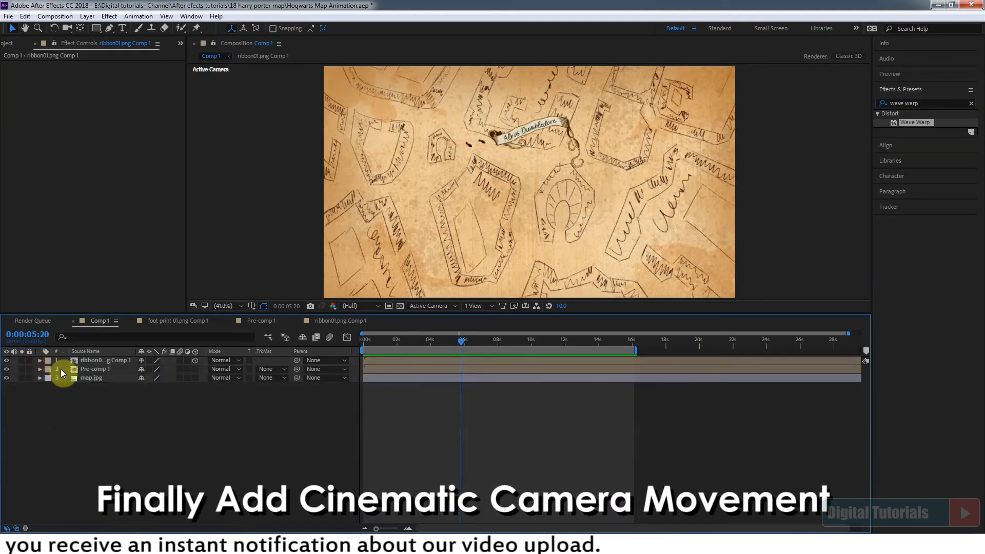
pyautogui.press('Home')
pyautogui.click(98, 378)
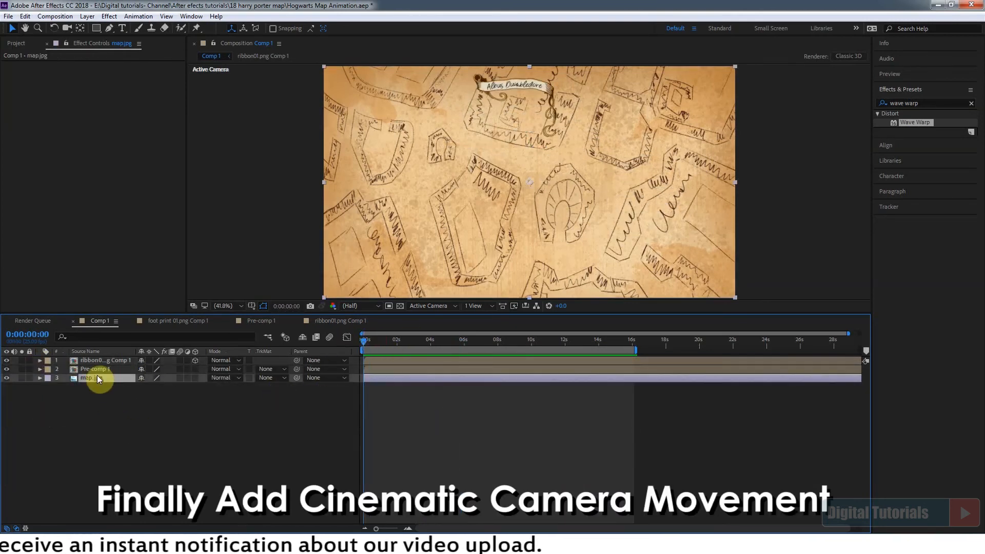
pyautogui.keyDown('shift'); pyautogui.click(94, 360); pyautogui.keyUp('shift')
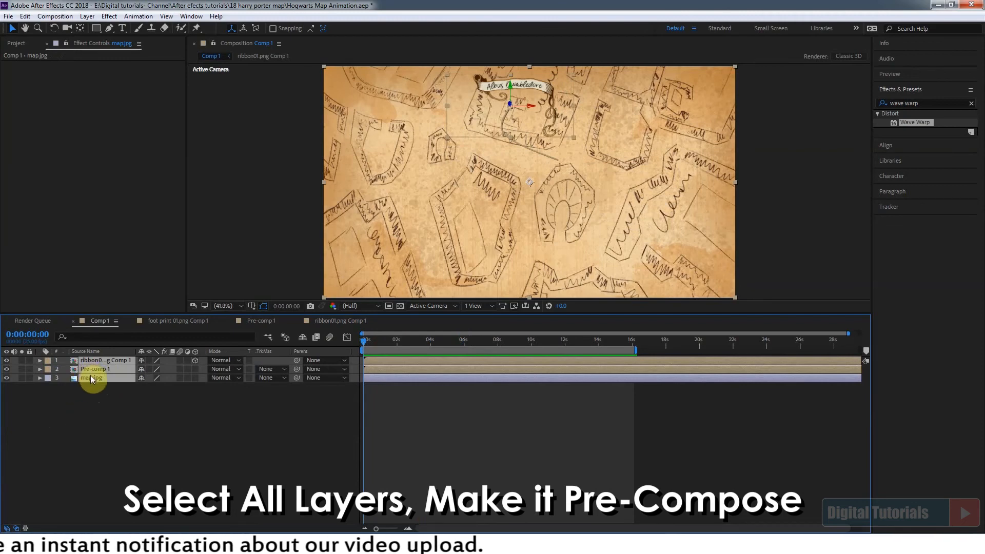
pyautogui.rightClick(92, 380)
pyautogui.click(121, 439)
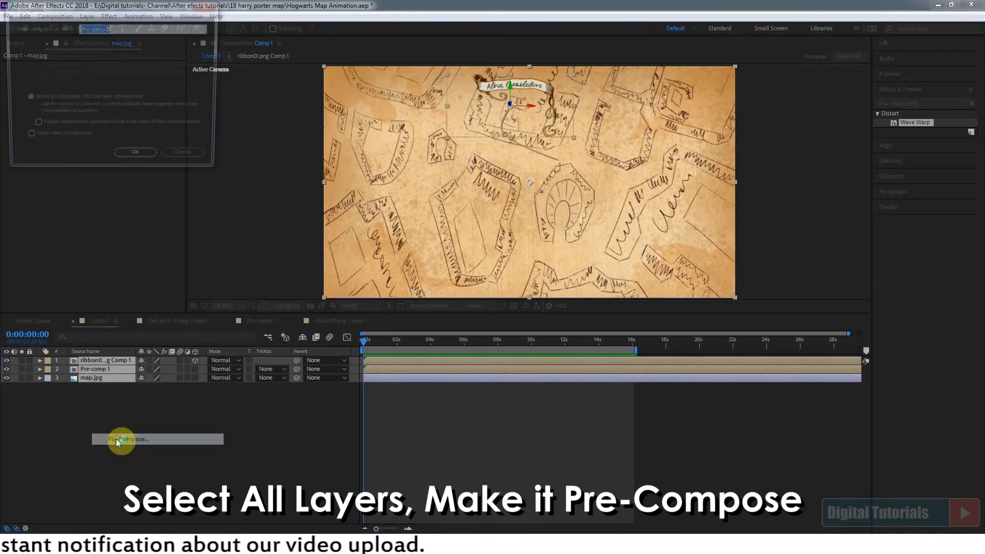
pyautogui.click(136, 169)
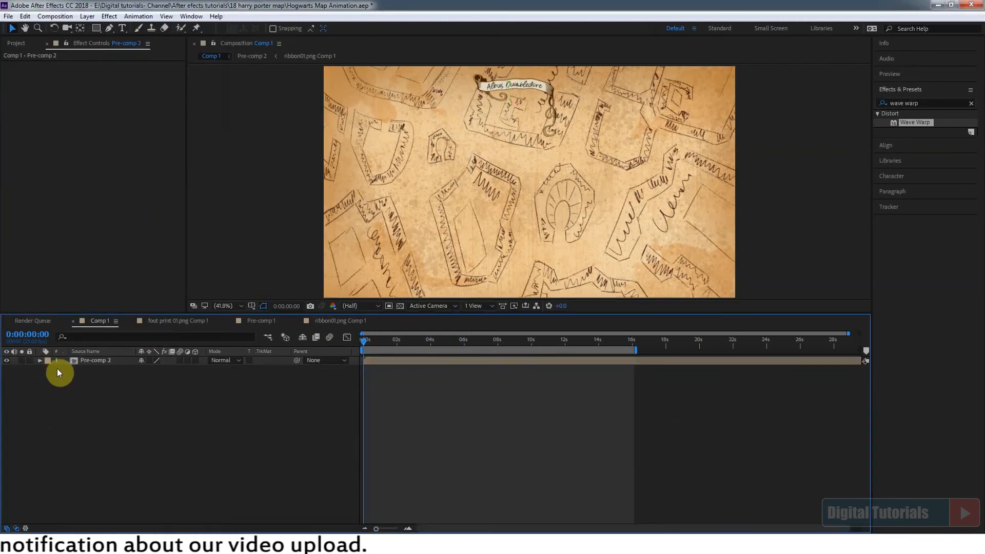
# Make Pre-comp 2 a 3D layer and start keyframing its Position, Scale, Orientation and X, Y and Z Rotation at 0 seconds
pyautogui.click(100, 365)
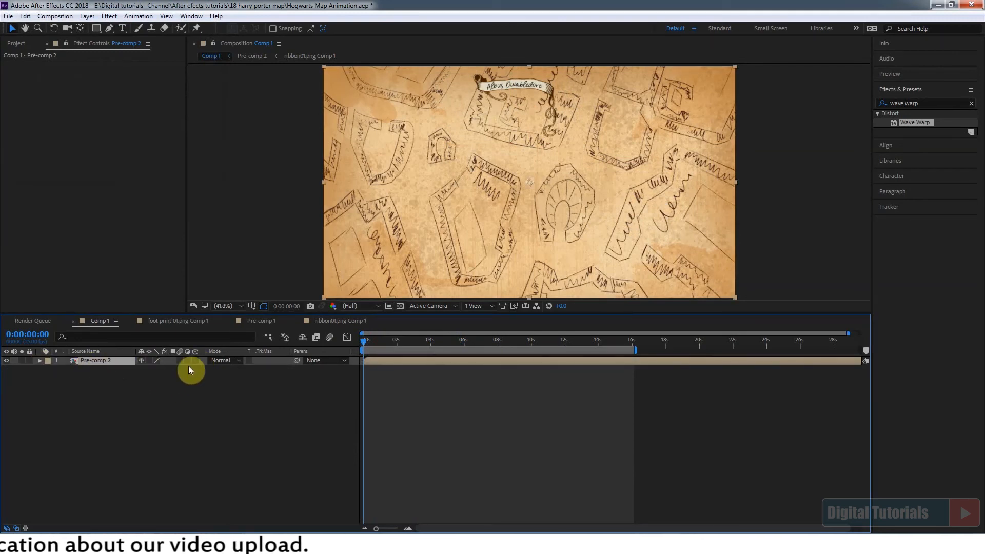
pyautogui.click(49, 370)
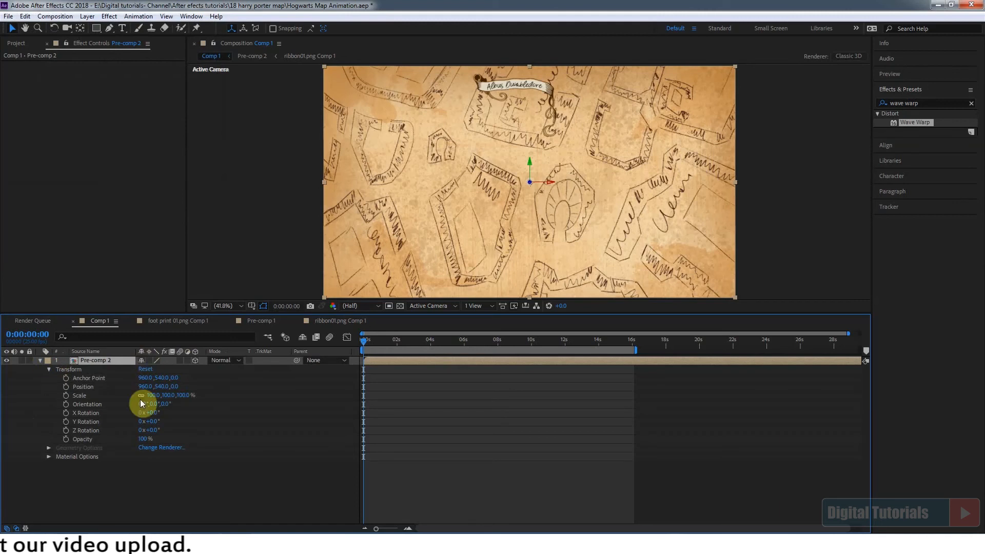
pyautogui.click(66, 387)
pyautogui.click(66, 395)
pyautogui.click(66, 404)
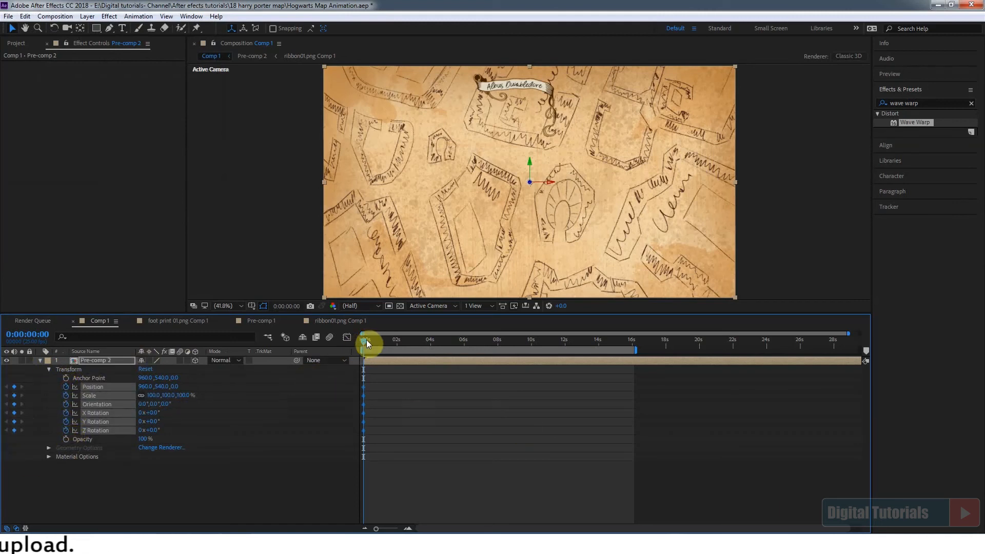
# At 0 seconds, tilt Pre-comp 2 to X Rotation -24°, enlarge it to 146% and position it at about 993.5, 645
pyautogui.moveTo(184, 400)
pyautogui.mouseDown()
pyautogui.moveTo(172, 428)
pyautogui.moveTo(155, 430)
pyautogui.moveTo(158, 410)
pyautogui.moveTo(143, 413)
pyautogui.moveTo(178, 396)
pyautogui.mouseUp()
pyautogui.hotkey('ctrl', 'z')
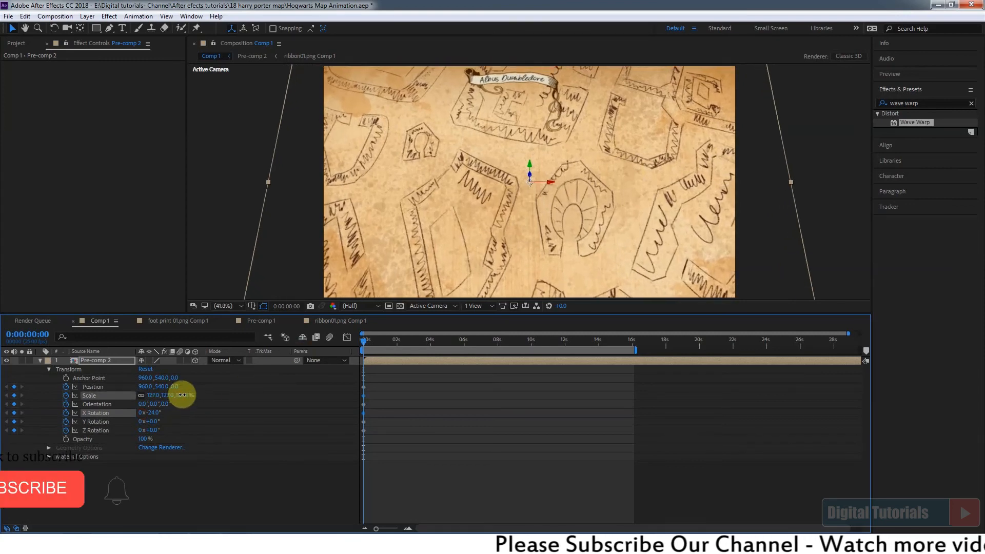
pyautogui.moveTo(572, 122); pyautogui.dragTo(569, 203)
pyautogui.scroll(1, 552, 105)
pyautogui.press('space')
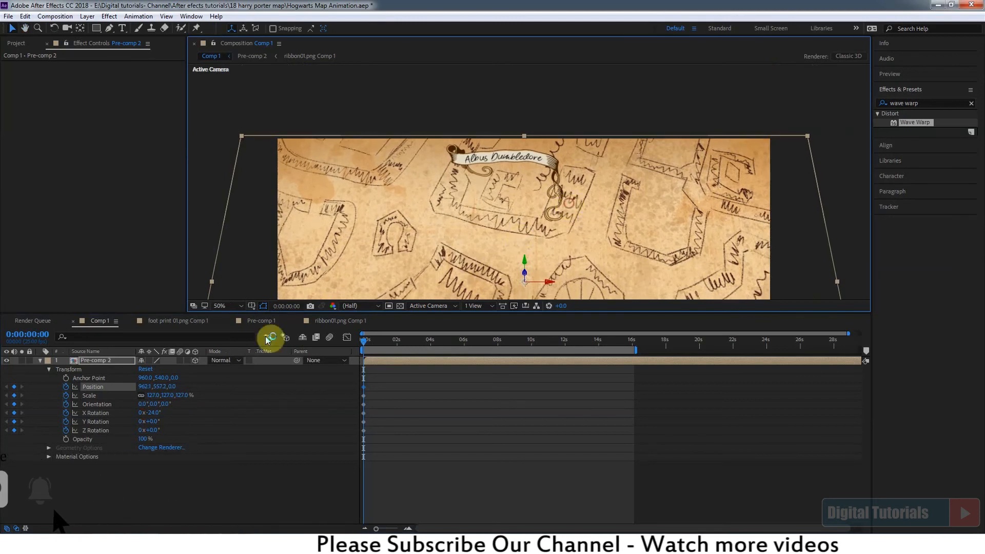
pyautogui.moveTo(179, 395); pyautogui.dragTo(190, 394)
pyautogui.moveTo(585, 180); pyautogui.dragTo(590, 204)
# At 0:00:12:17, keyframe Pre-comp 2 at a smaller Scale and position it at about 995, 545.5
pyautogui.moveTo(413, 344); pyautogui.dragTo(573, 354)
pyautogui.moveTo(551, 269); pyautogui.dragTo(543, 145)
pyautogui.moveTo(554, 226)
pyautogui.mouseDown()
pyautogui.moveTo(555, 185)
pyautogui.moveTo(560, 216)
pyautogui.mouseUp()
pyautogui.scroll(-2, 562, 220)
pyautogui.moveTo(572, 344); pyautogui.dragTo(576, 345)
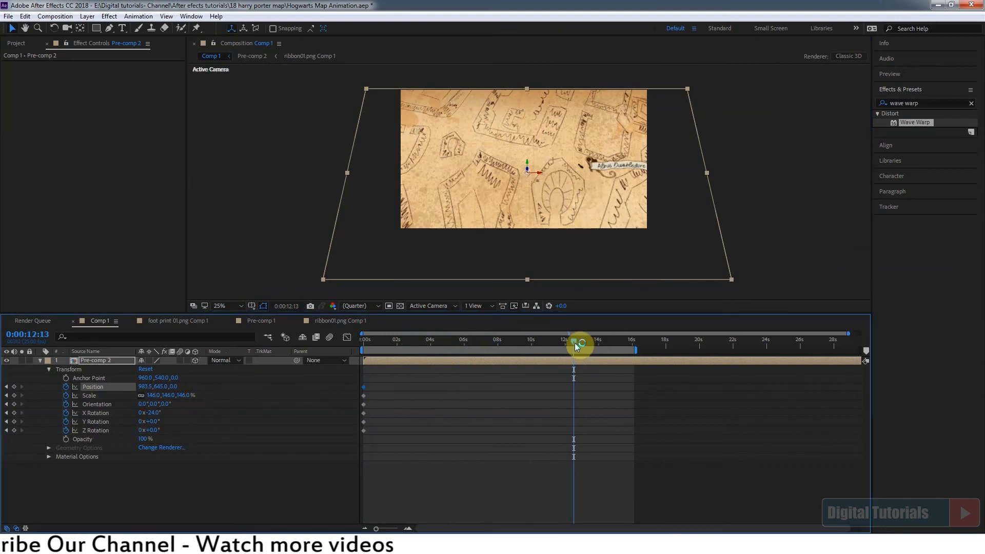
pyautogui.moveTo(180, 395); pyautogui.dragTo(176, 396)
pyautogui.moveTo(561, 214); pyautogui.dragTo(559, 198)
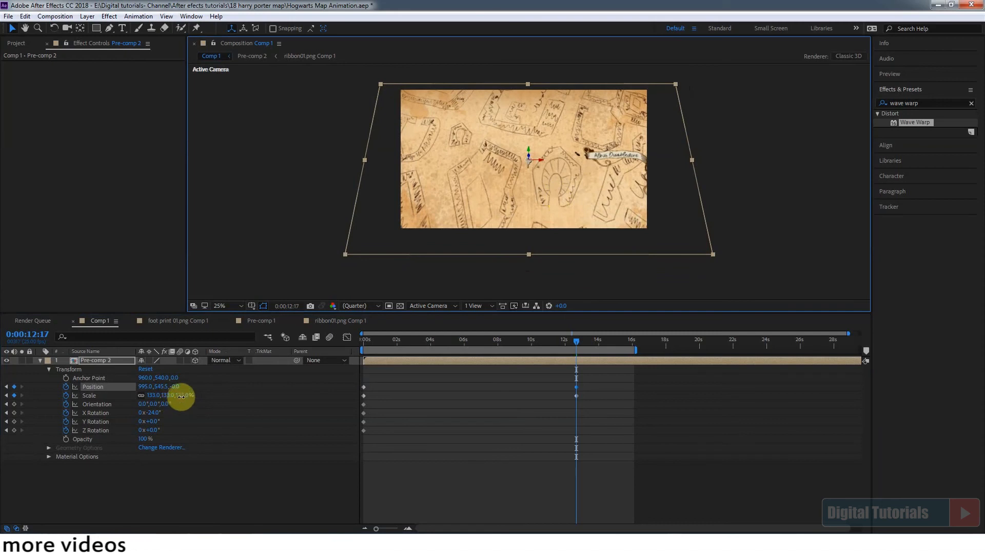
pyautogui.moveTo(181, 397); pyautogui.dragTo(179, 397)
# Check the map's movement back to about 3 seconds with the whole composition fitted in view
pyautogui.moveTo(544, 348); pyautogui.dragTo(398, 353)
pyautogui.click(236, 308)
pyautogui.click(232, 318)
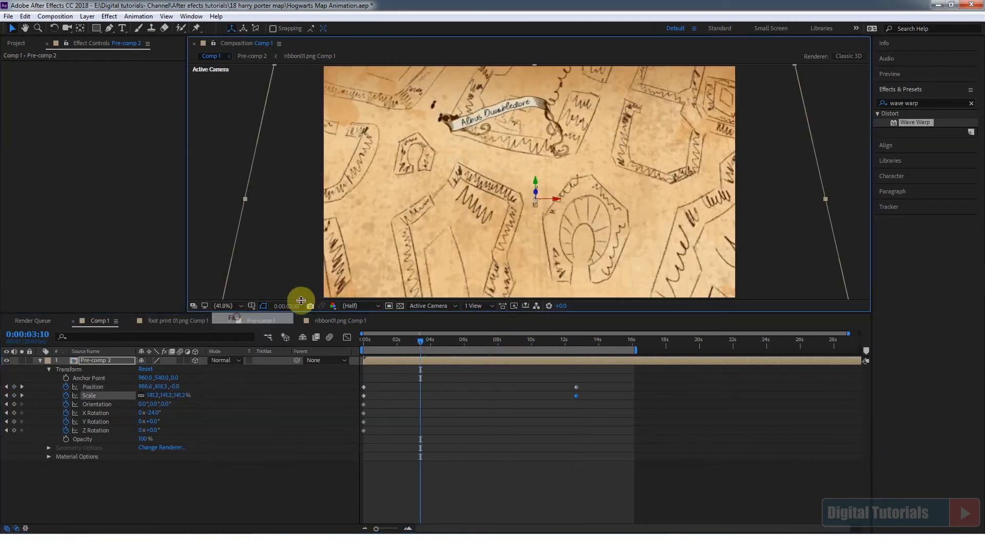